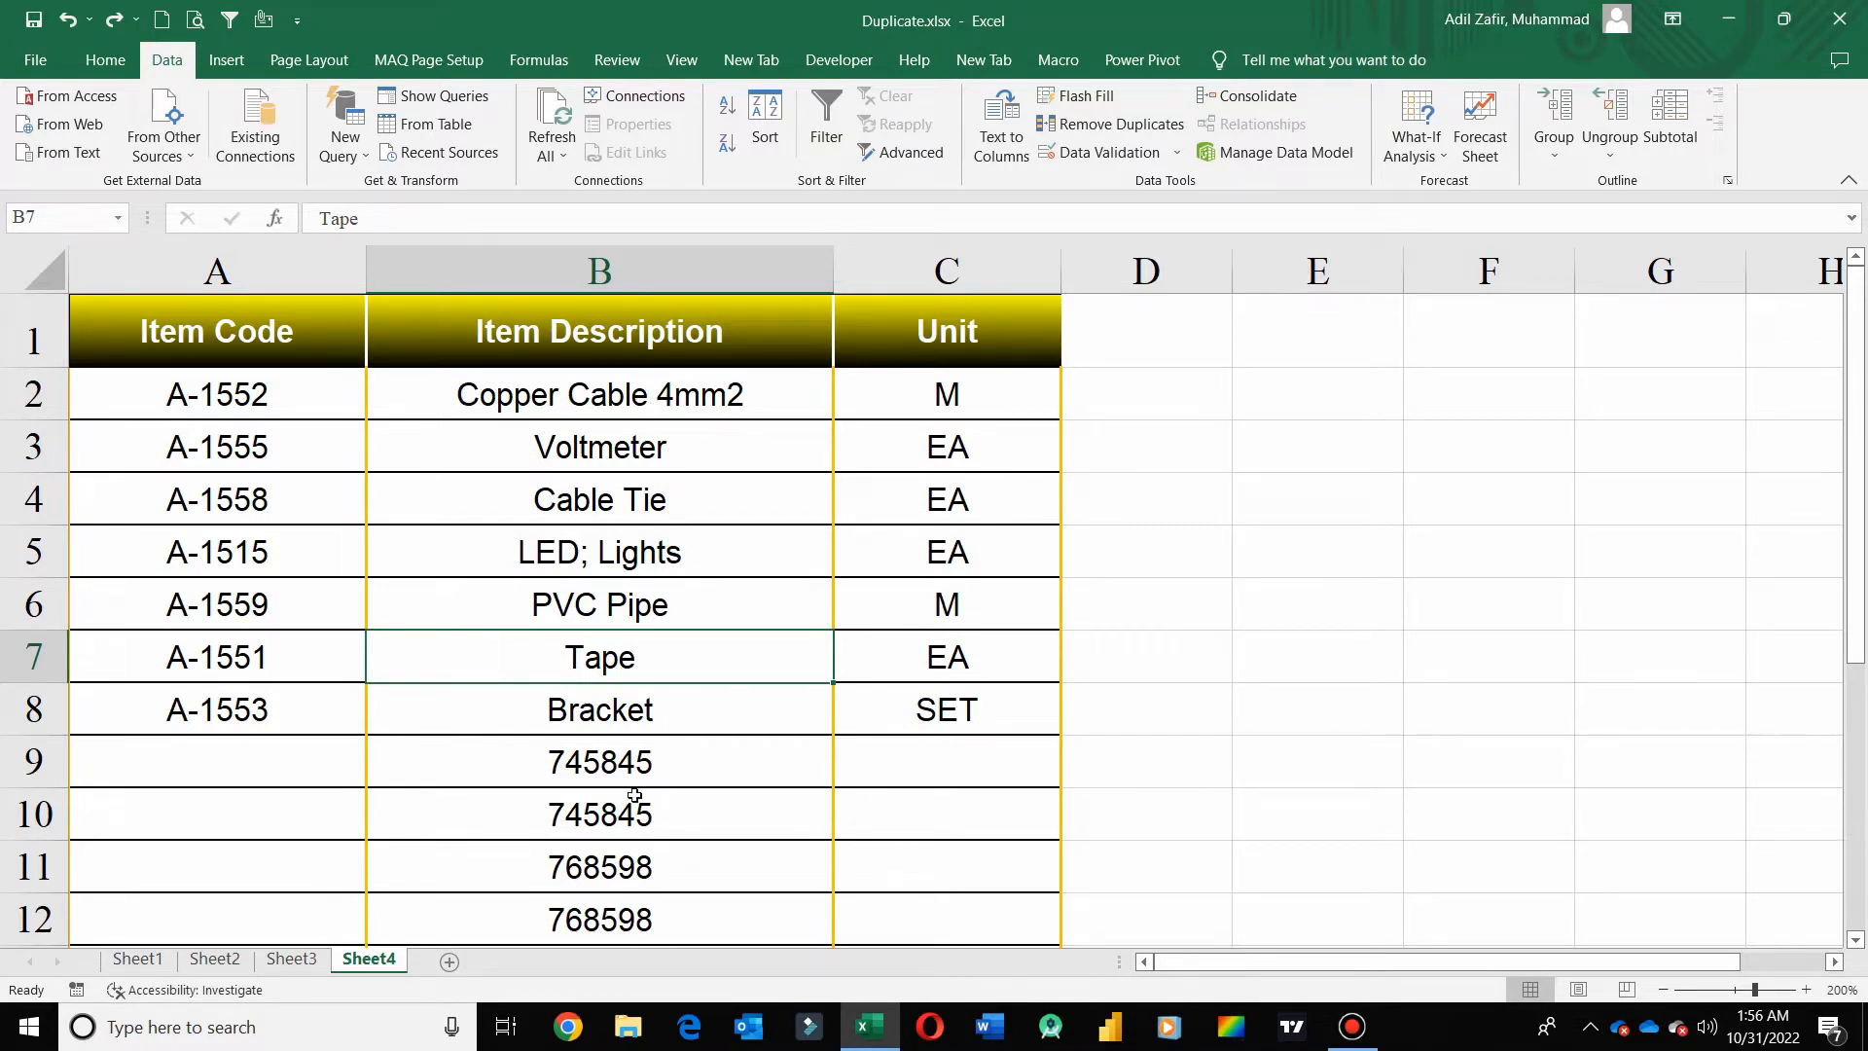
pyautogui.press('Down')
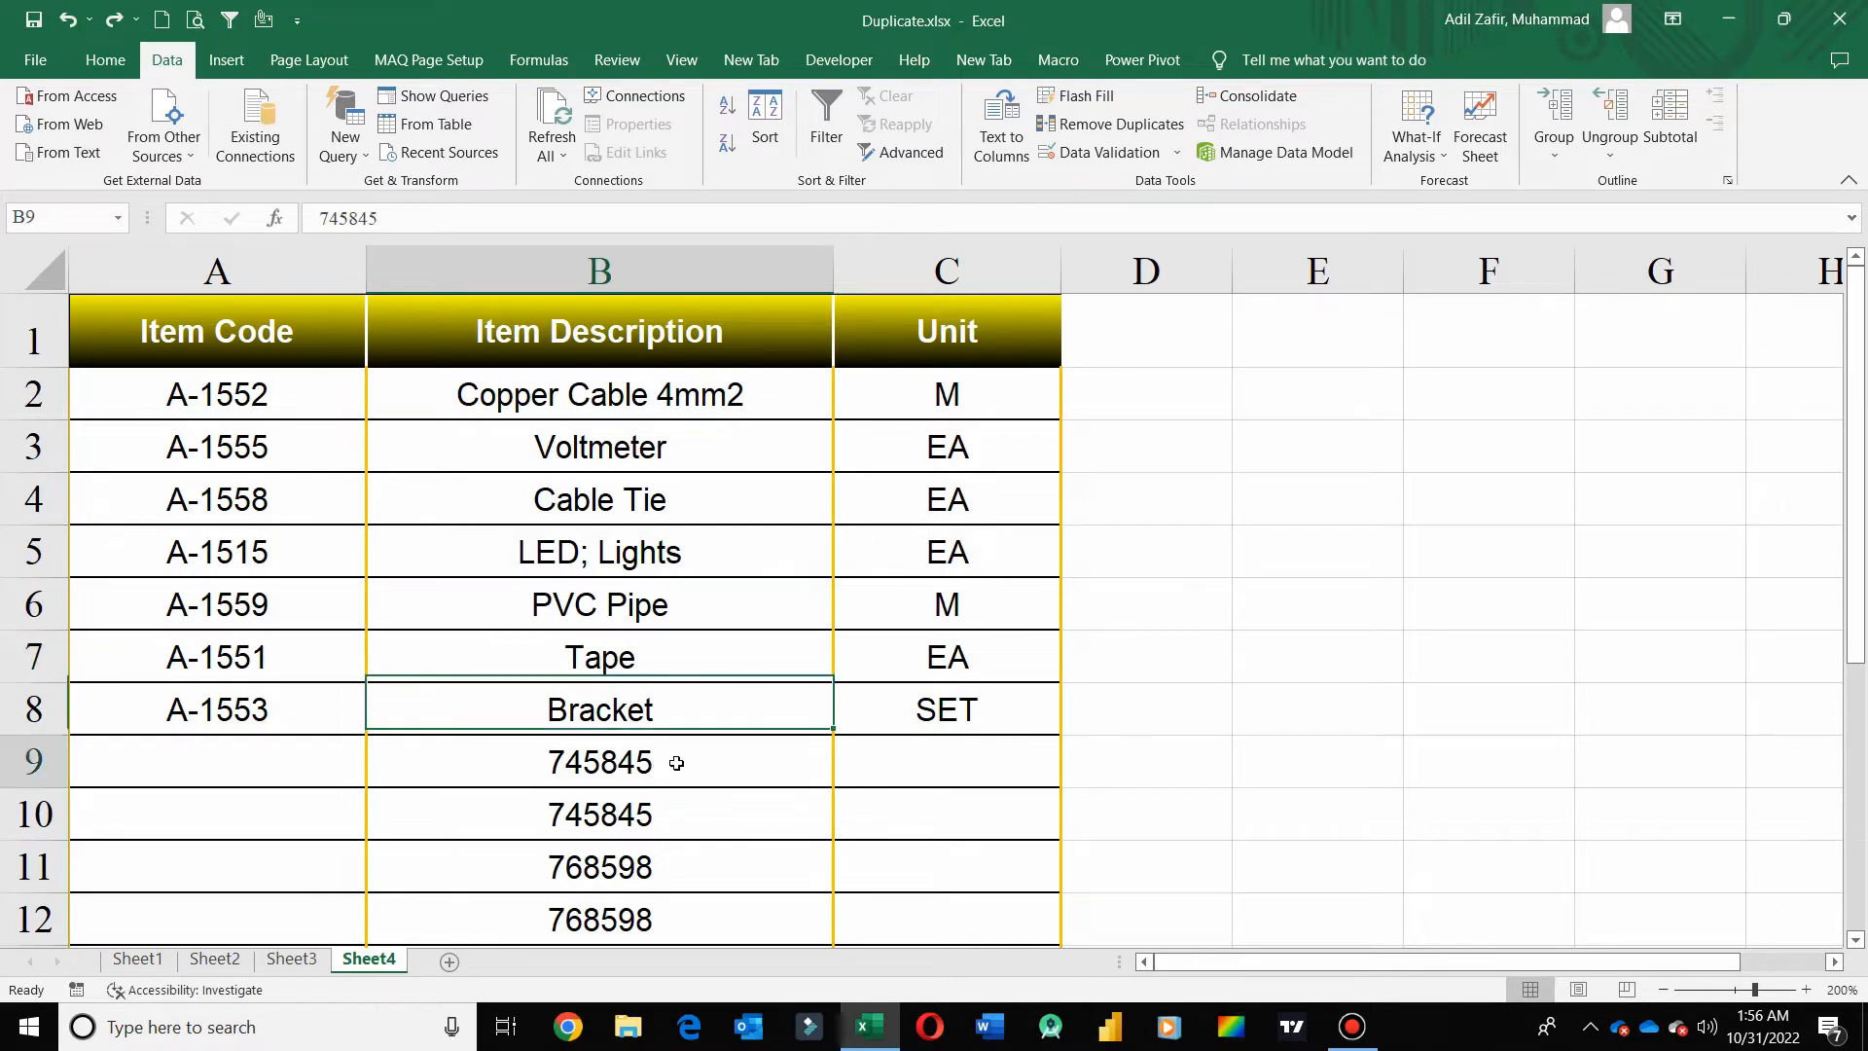
pyautogui.press('Down')
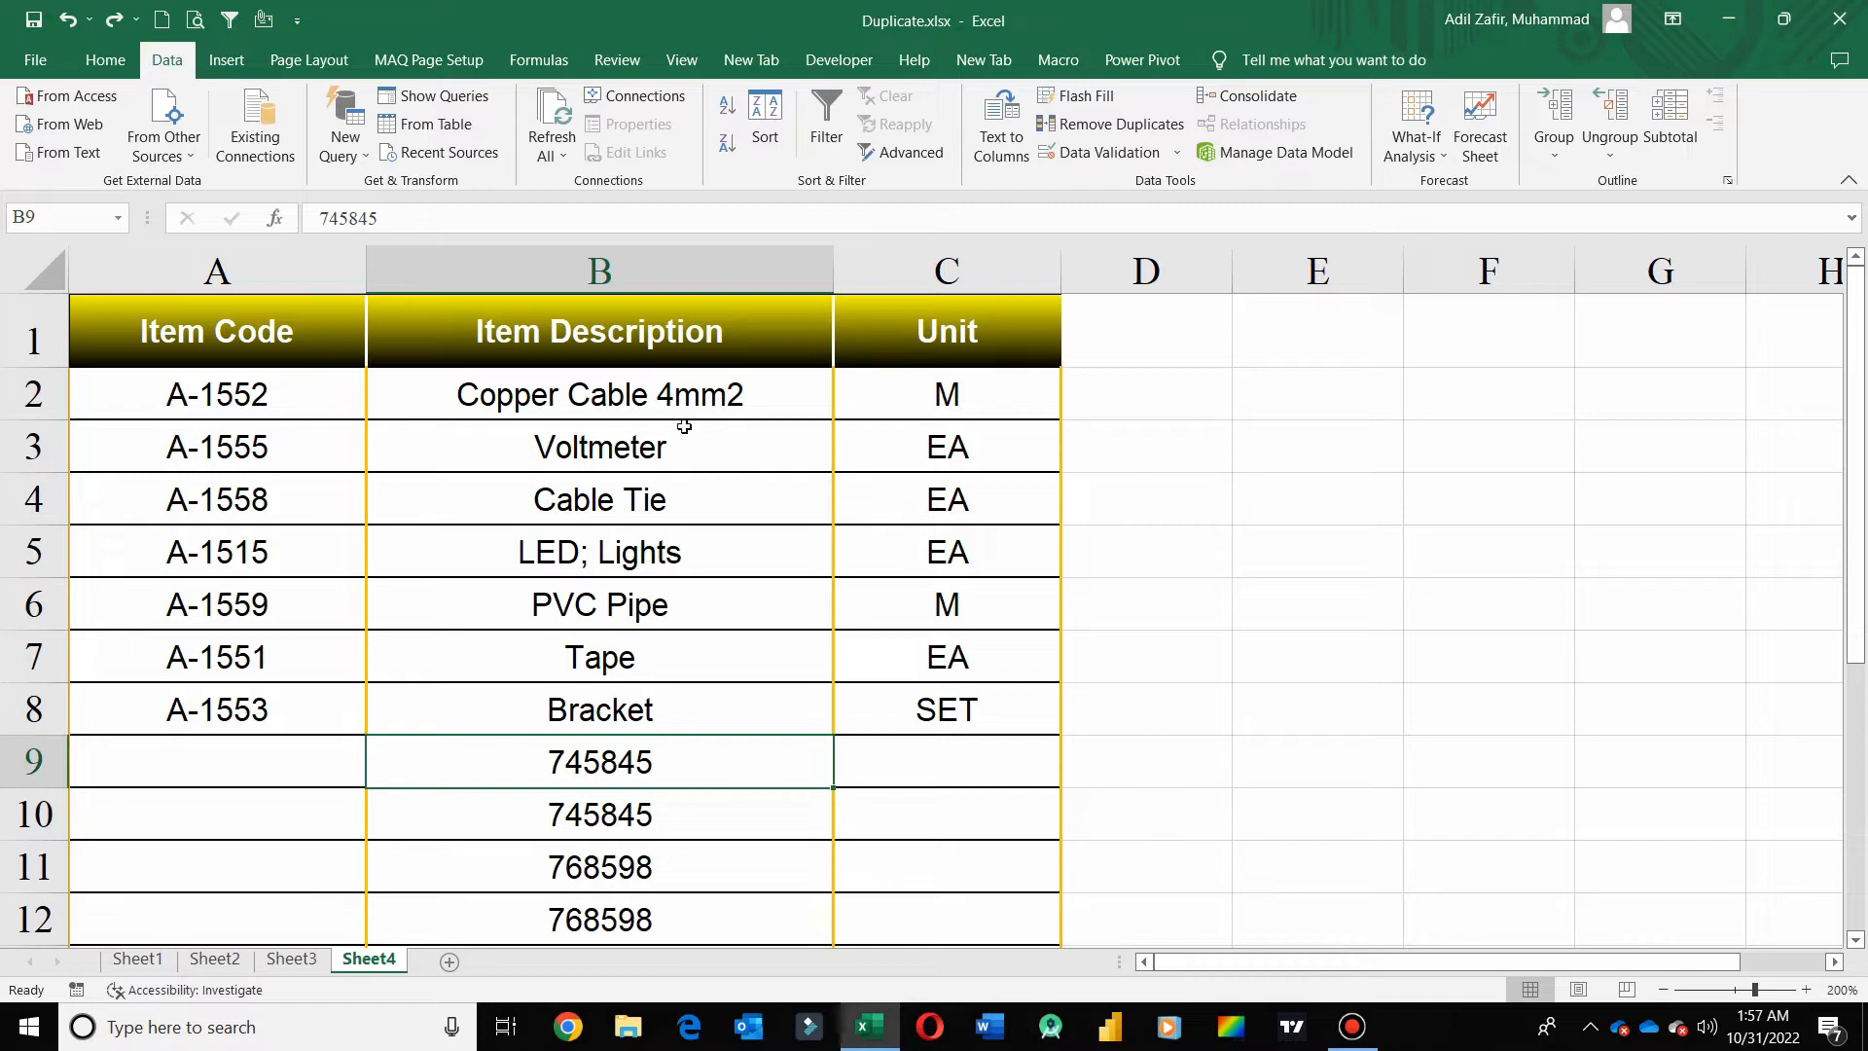
pyautogui.click(669, 284)
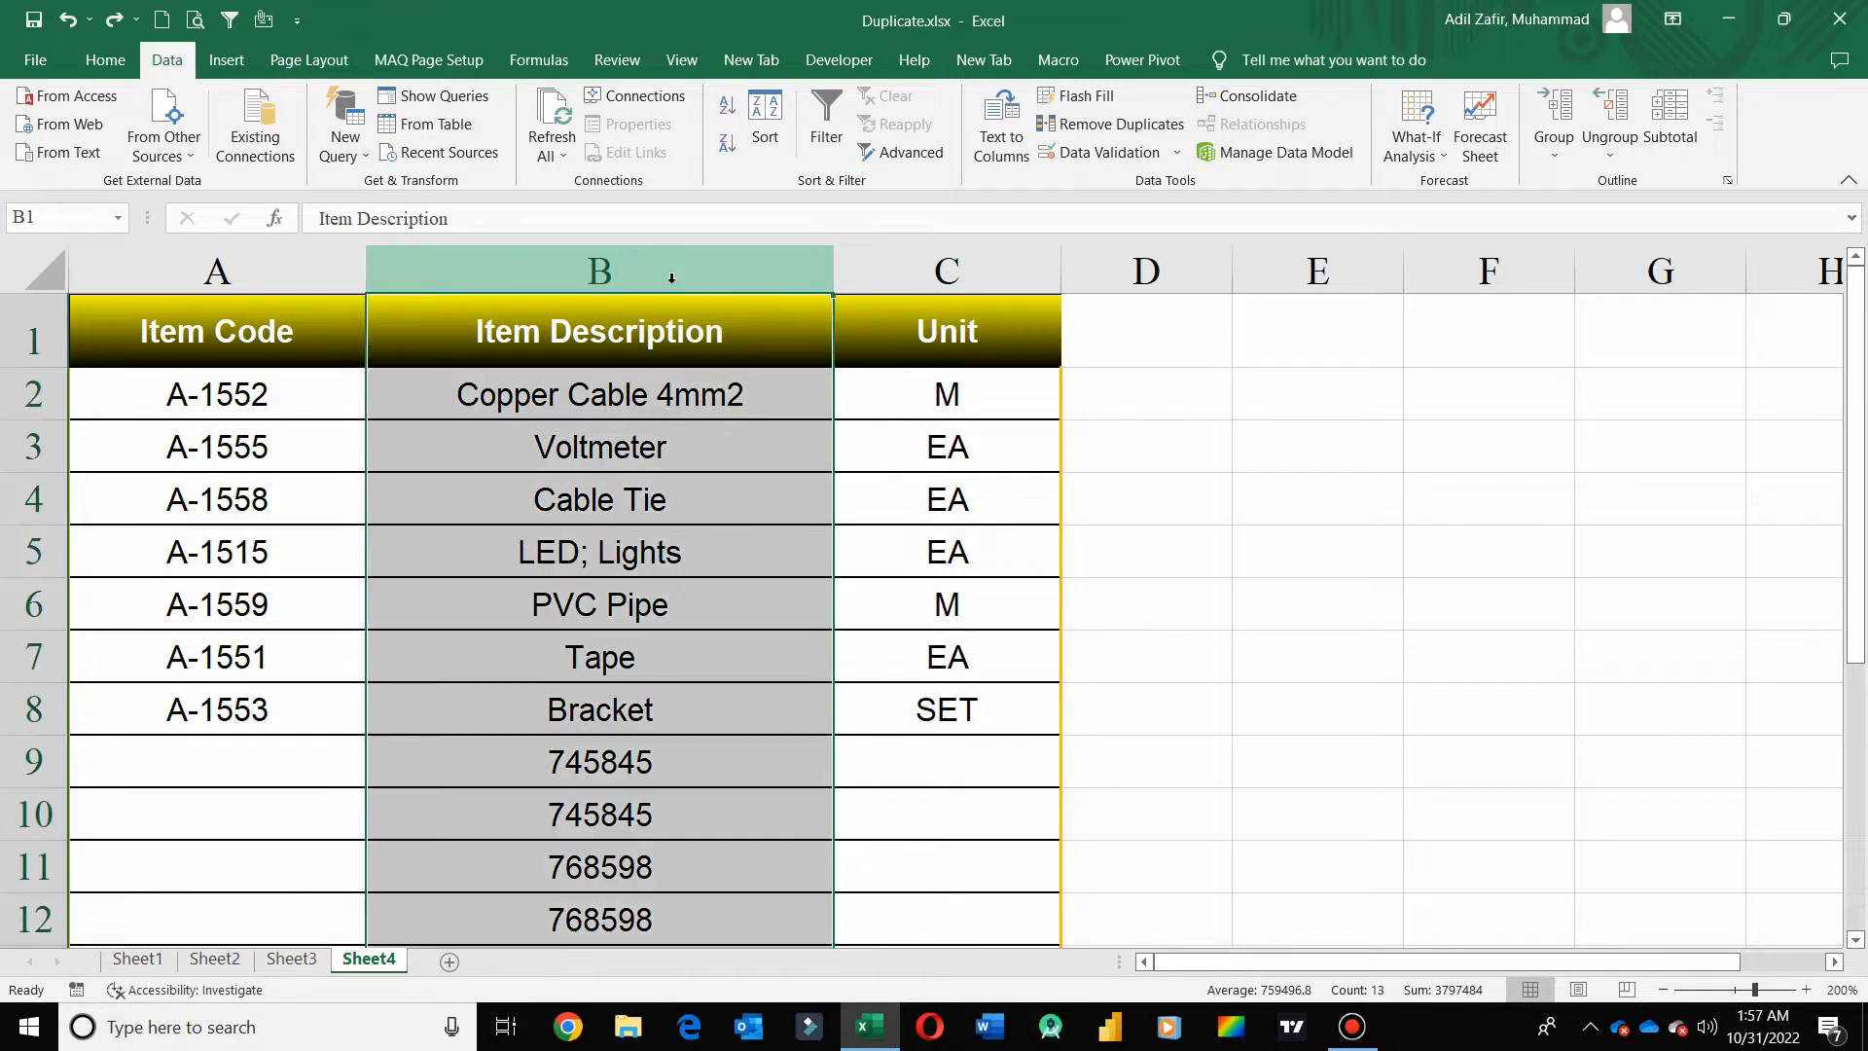
pyautogui.click(658, 762)
pyautogui.click(664, 822)
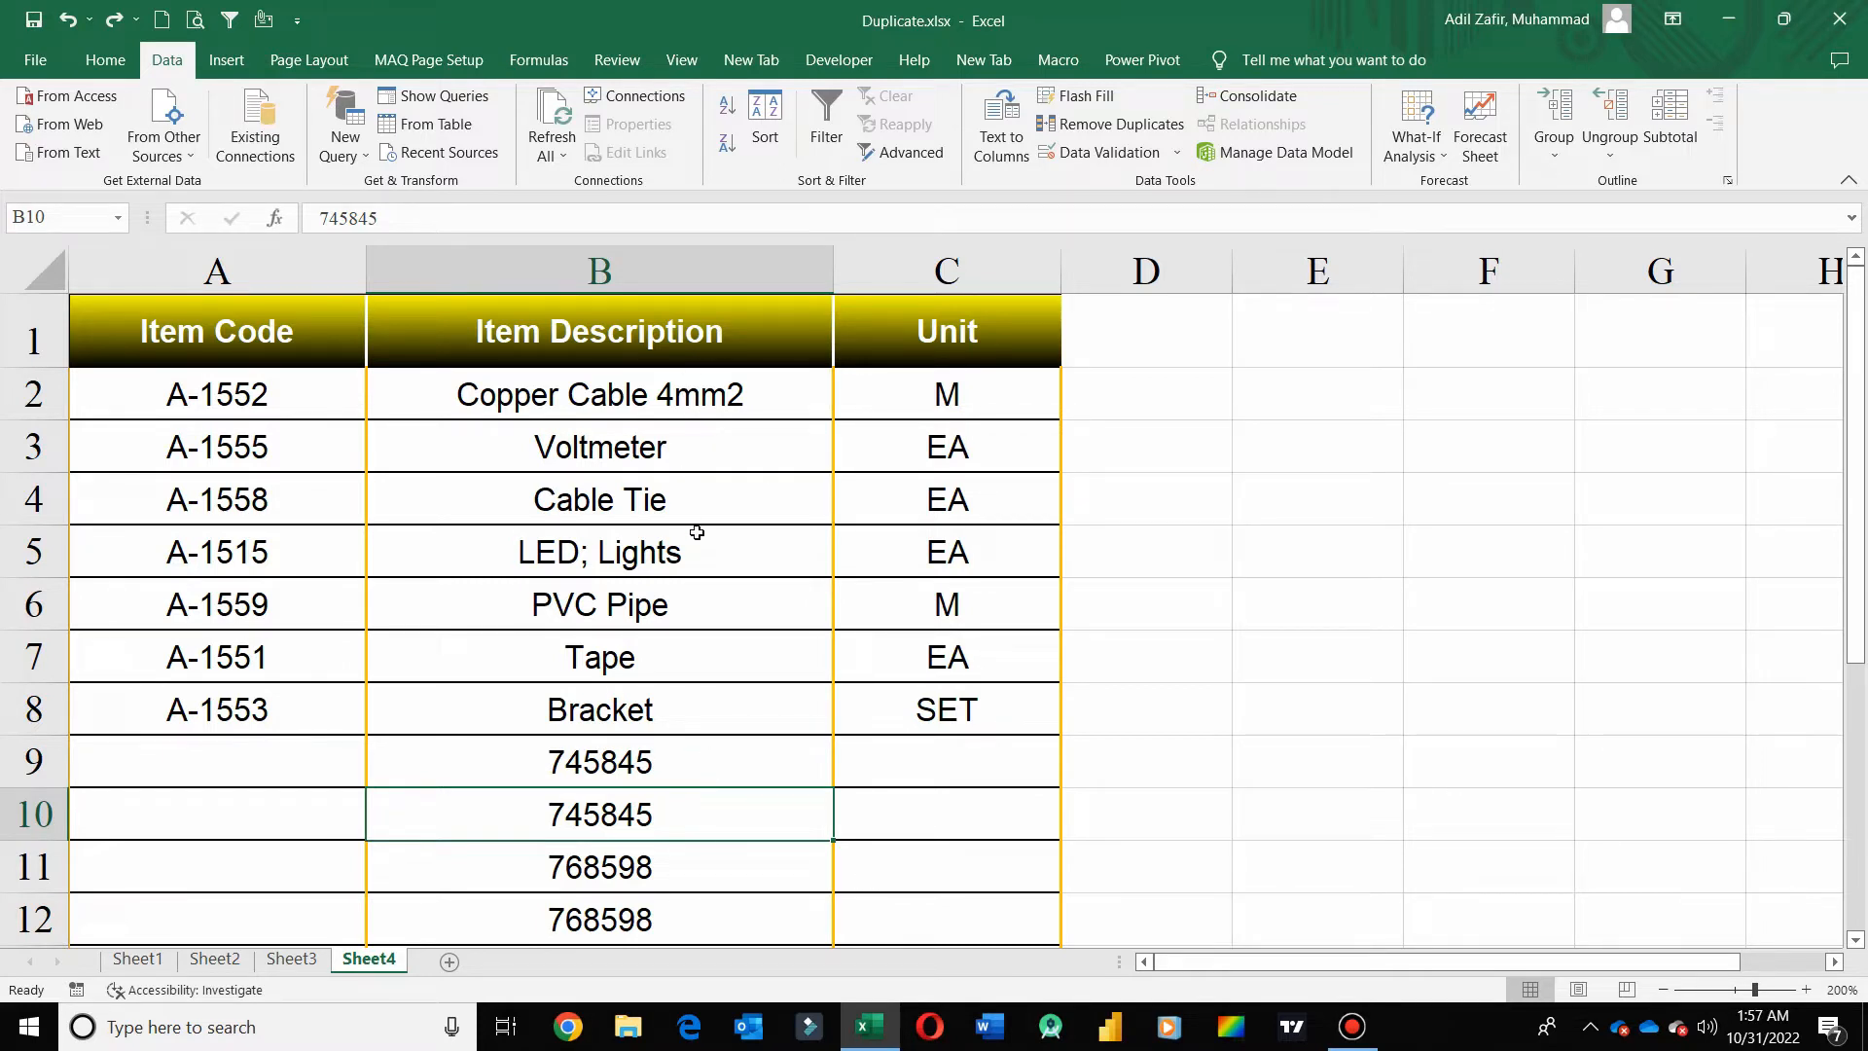
# Step: Highlight duplicate values in the Item Description column with Light Red Fill with Dark Red Text
pyautogui.click(676, 270)
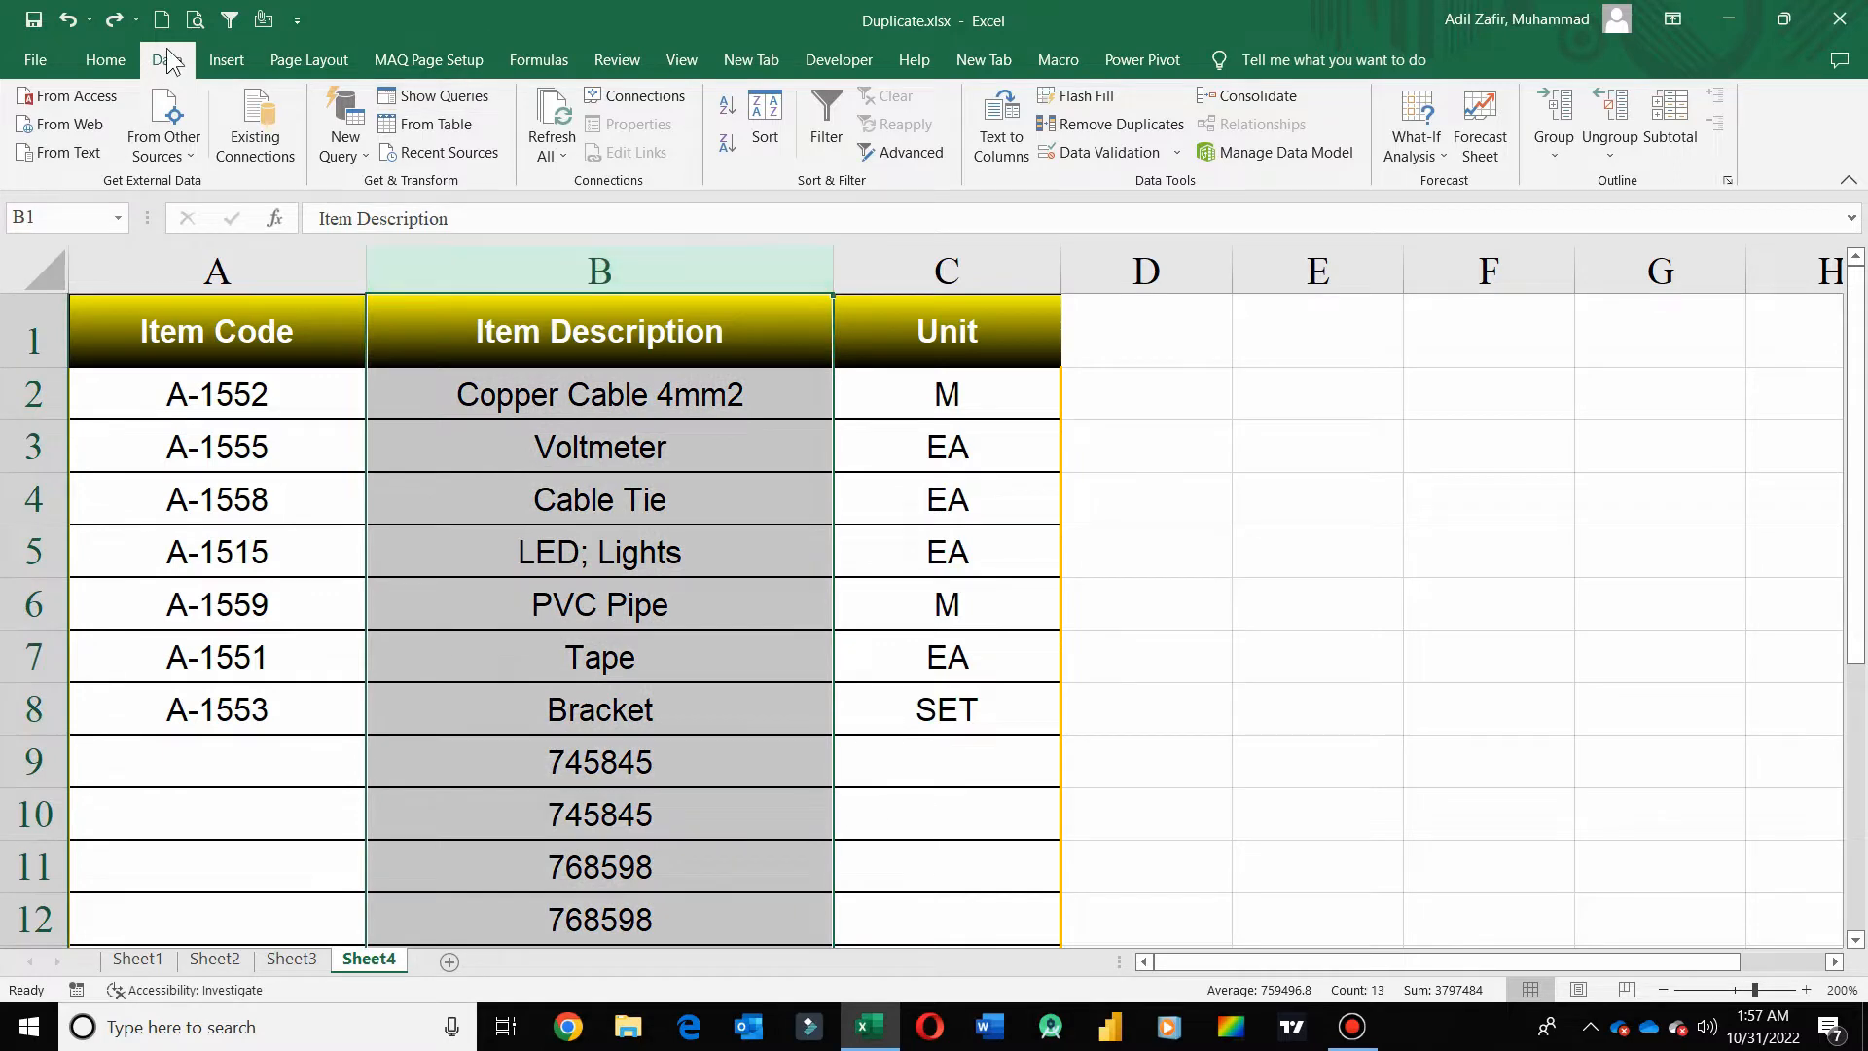
pyautogui.click(122, 66)
pyautogui.click(1216, 134)
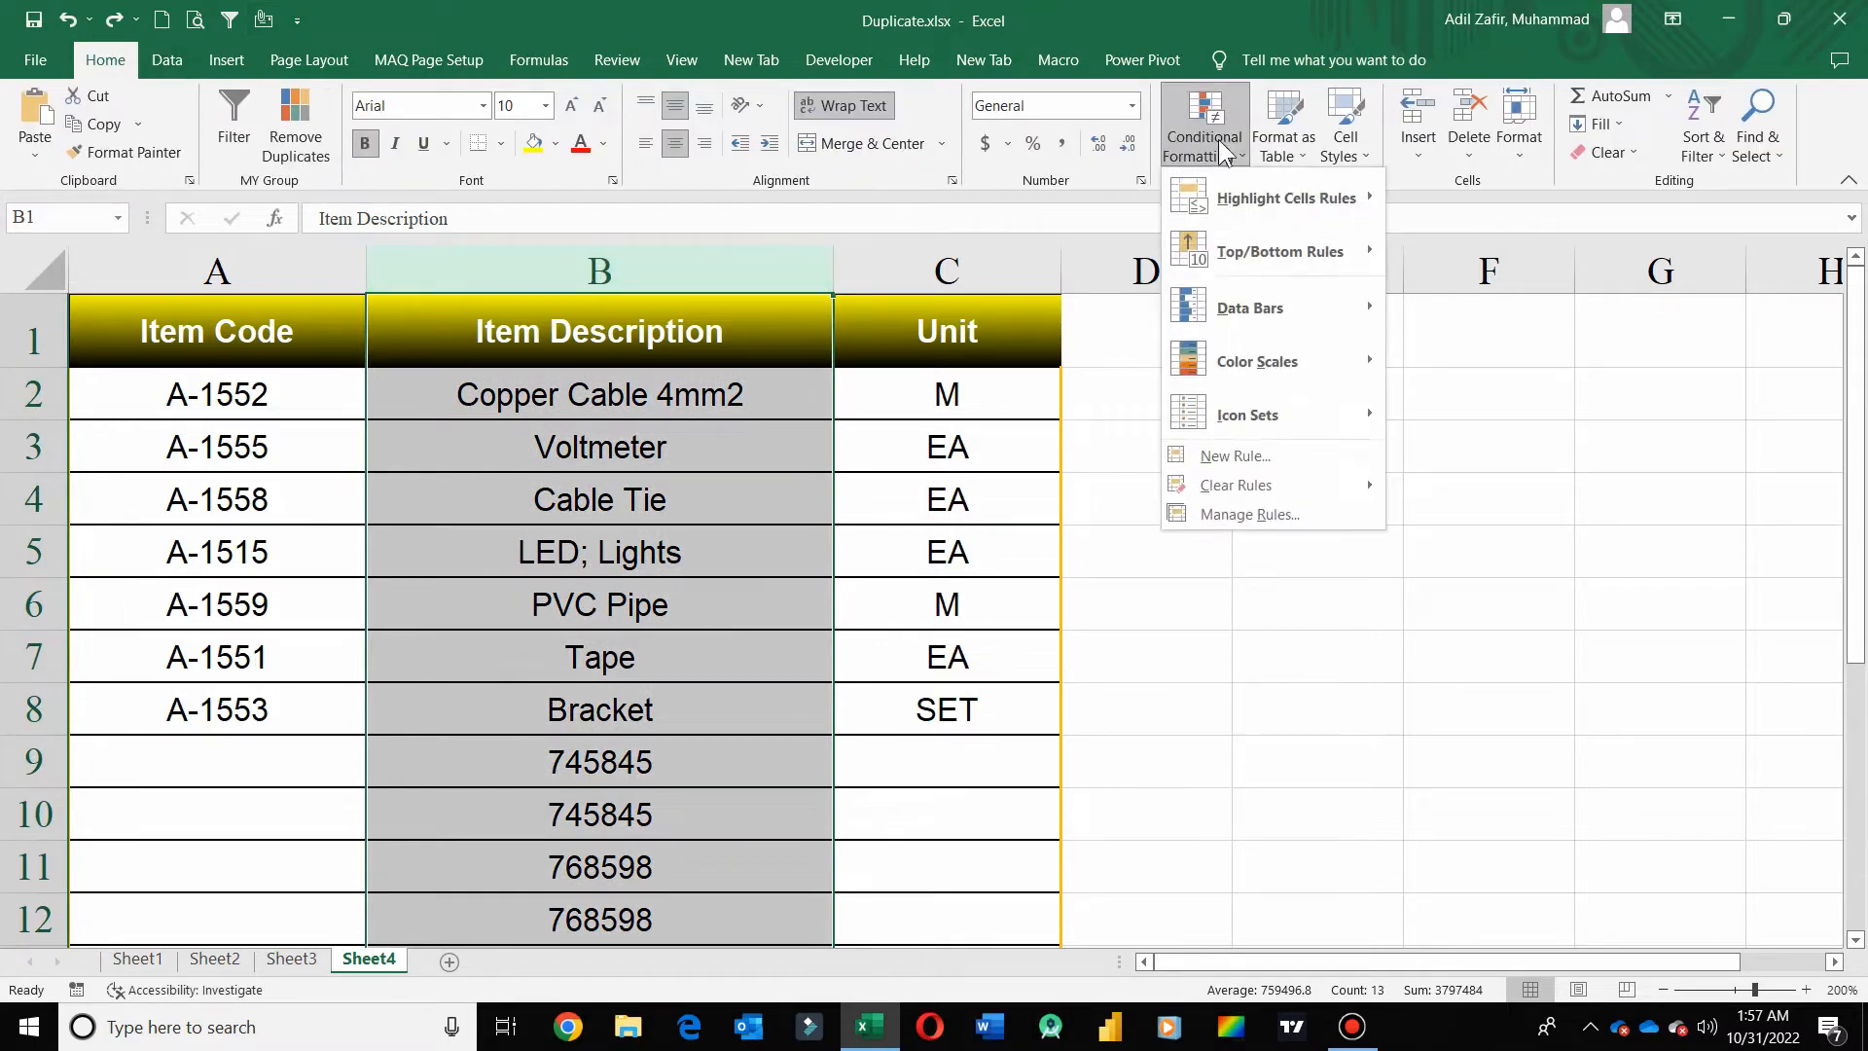
pyautogui.moveTo(1228, 201)
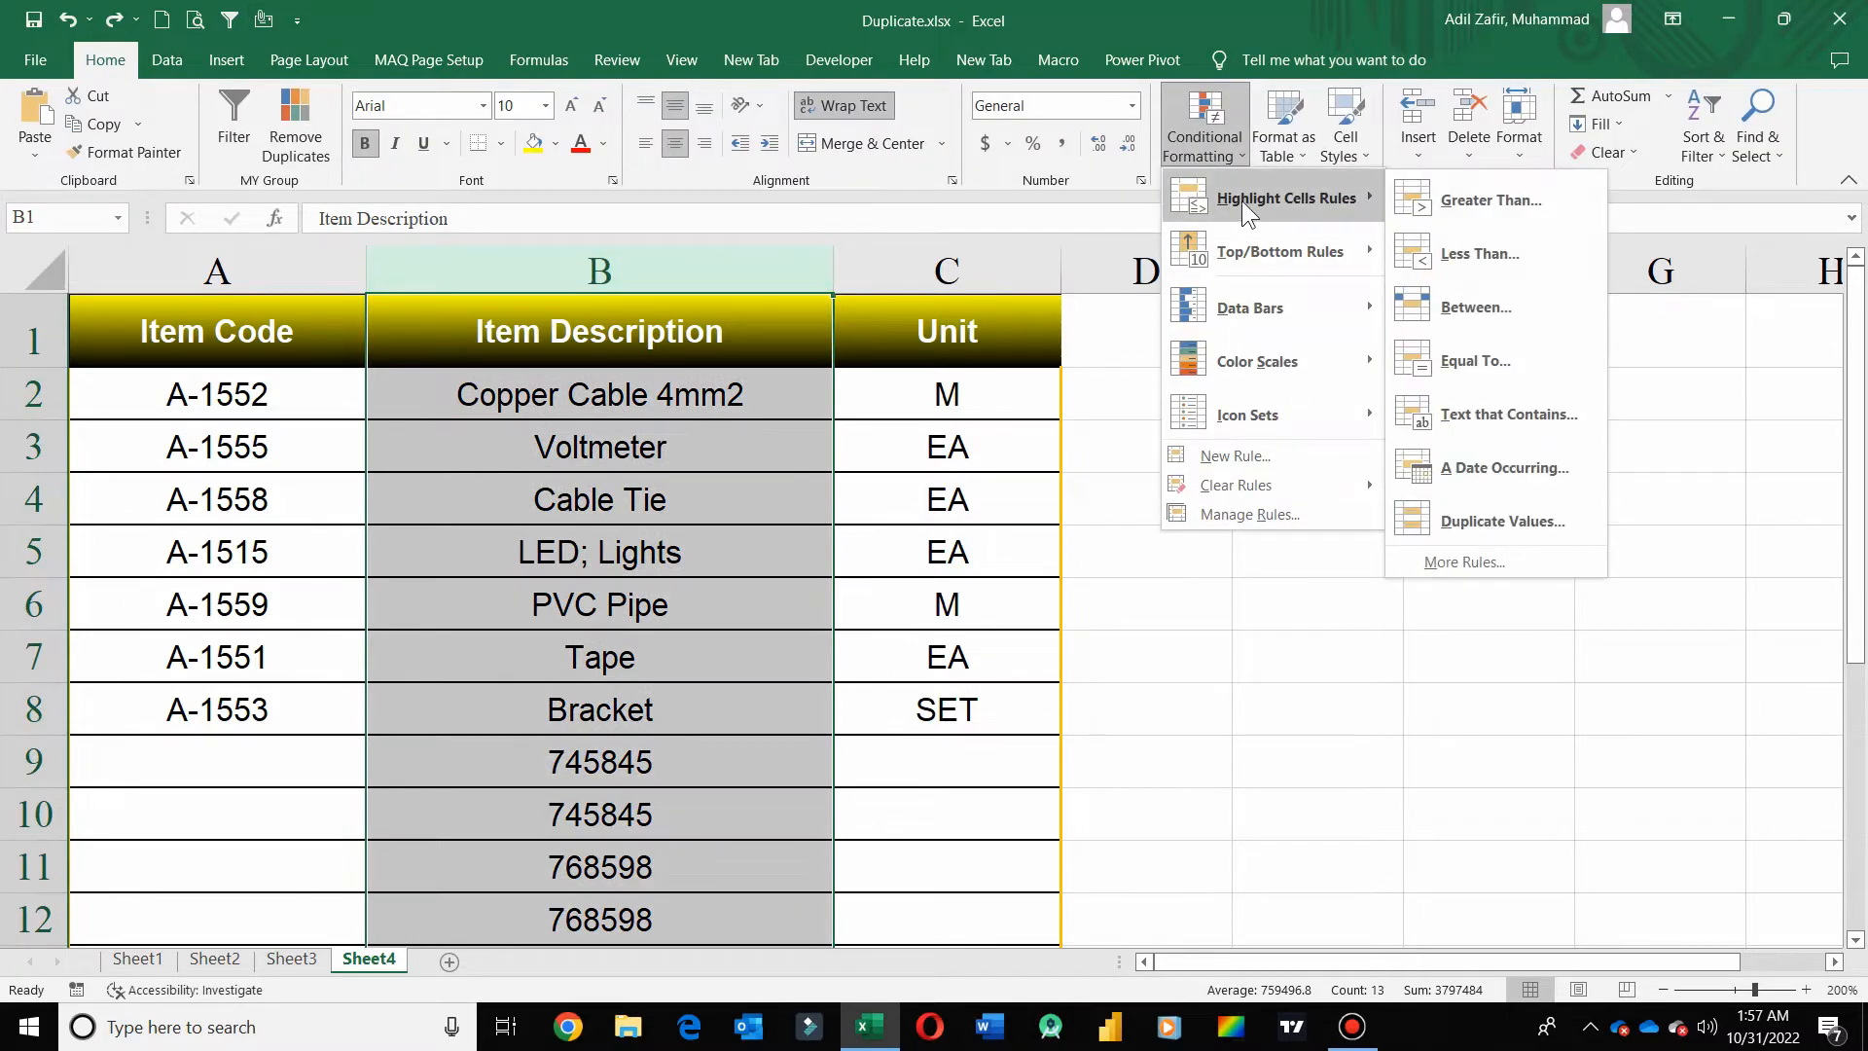
pyautogui.click(1505, 517)
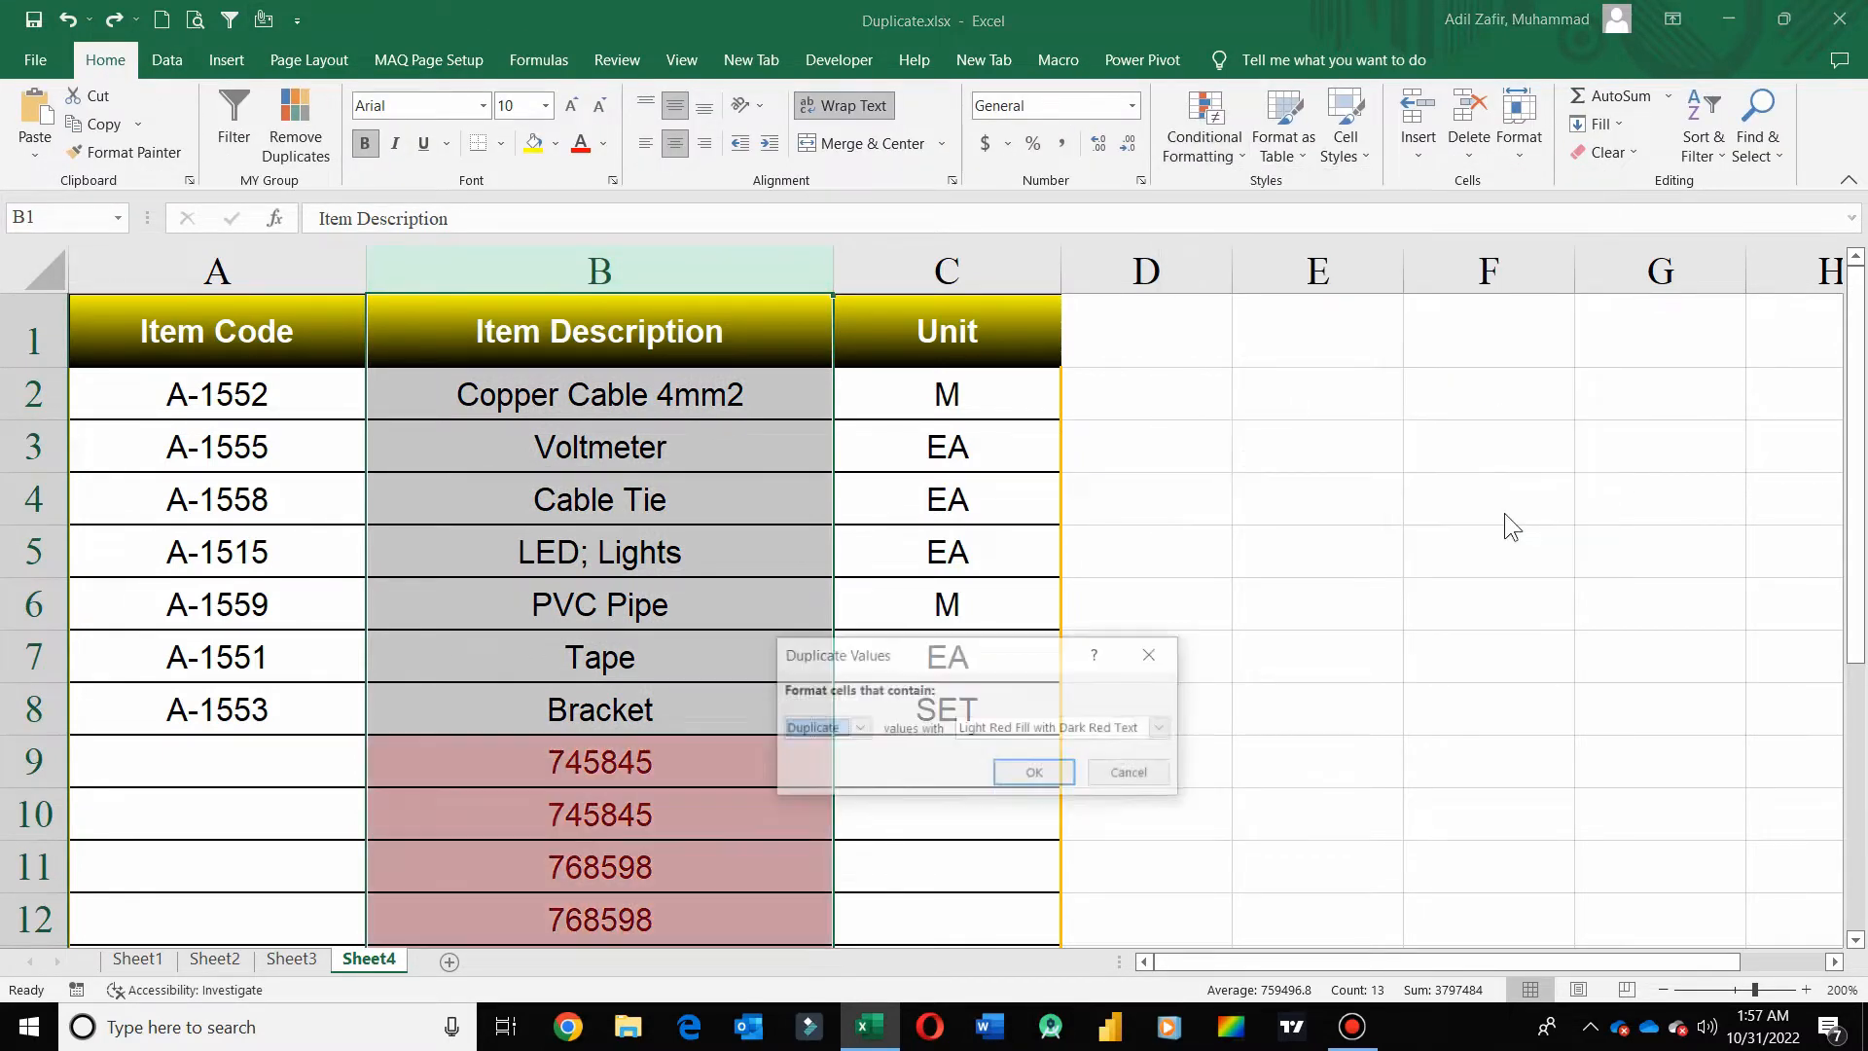
pyautogui.click(1037, 775)
# Step: Test the duplicate highlighting by filling Bracket down from B8 into B9, and undo the fill
pyautogui.click(788, 781)
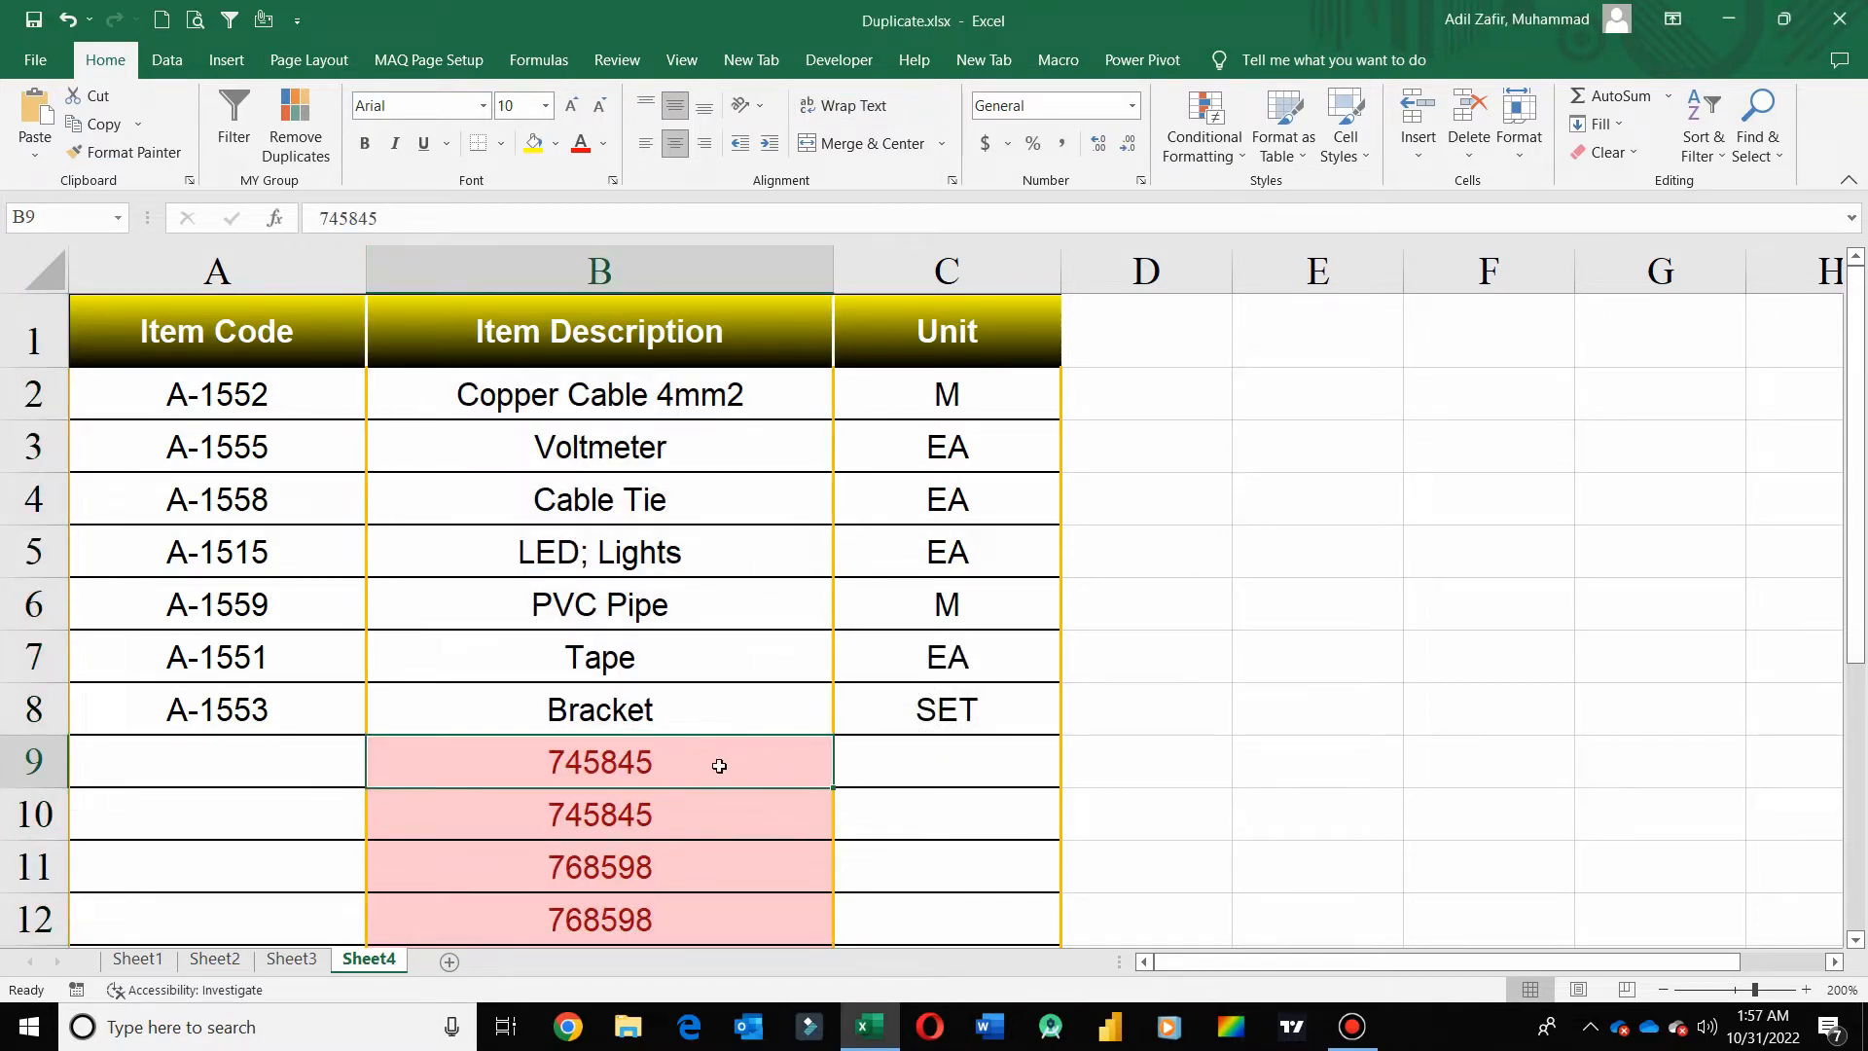
pyautogui.hotkey('ctrl', 'd')
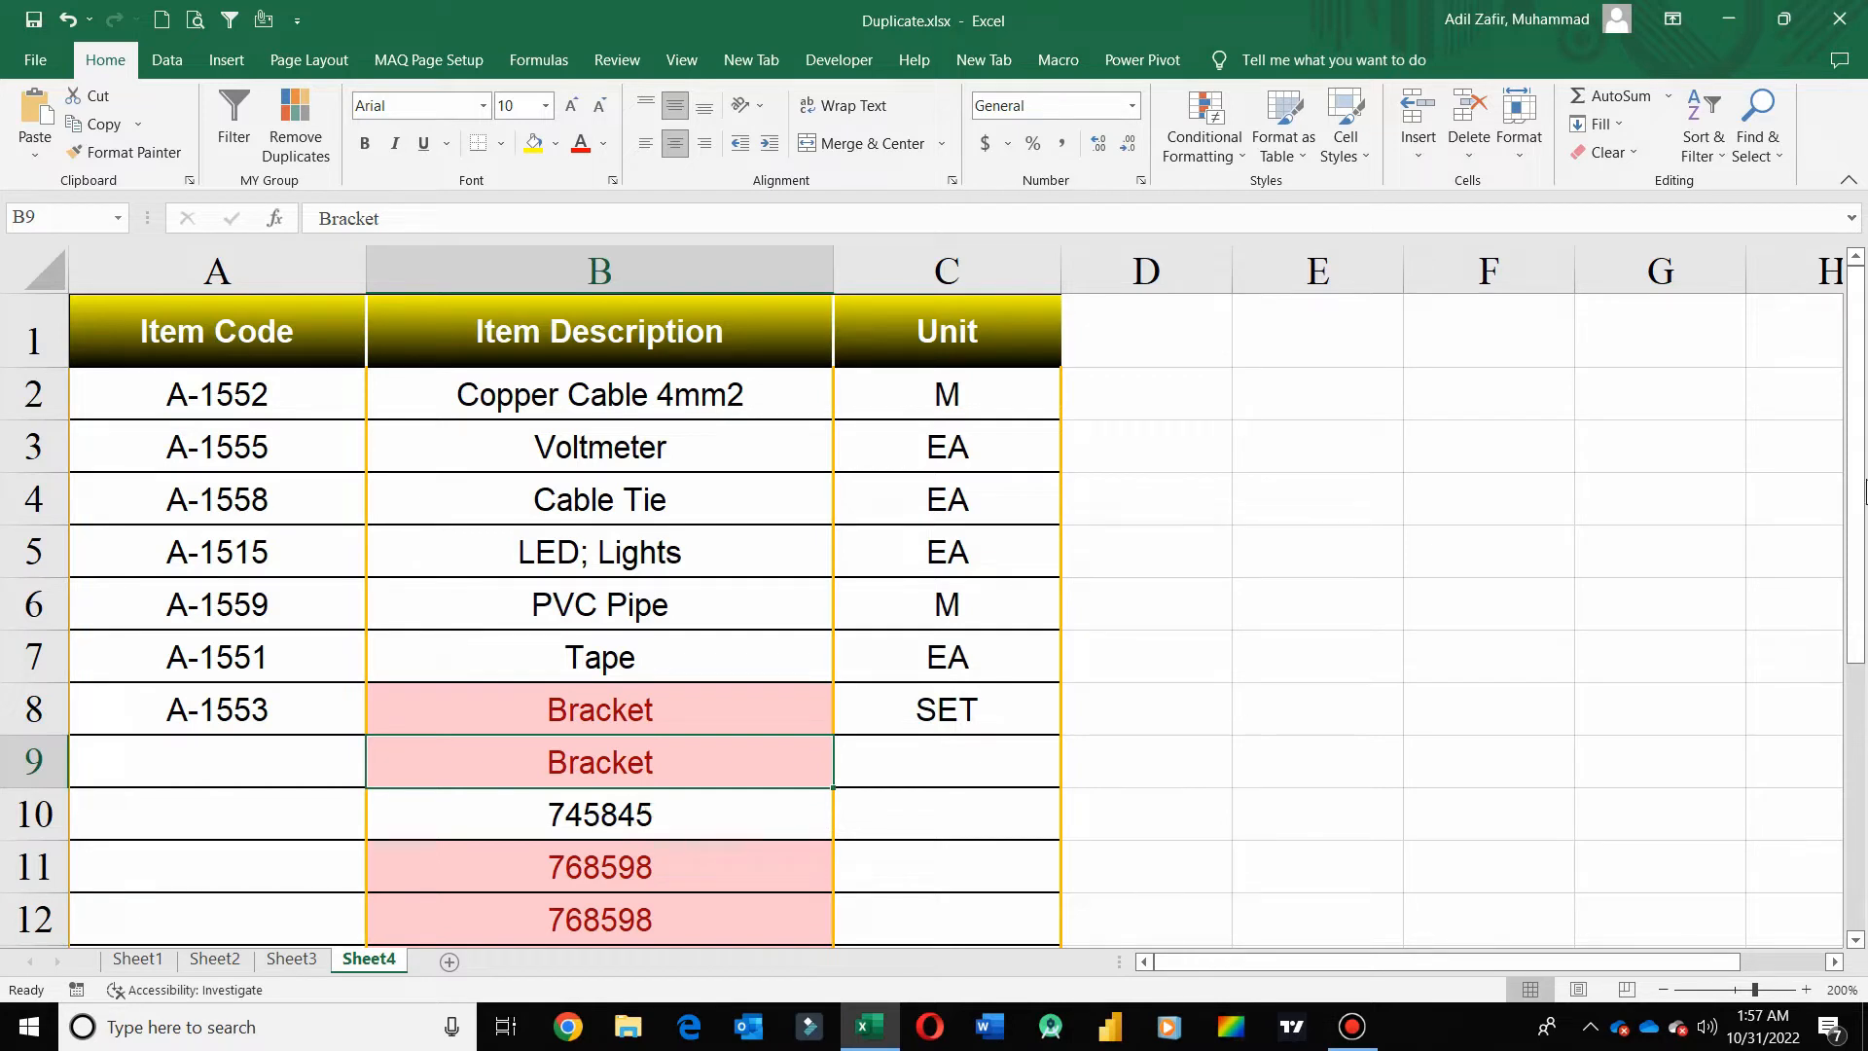
pyautogui.moveTo(1858, 505); pyautogui.dragTo(1858, 577)
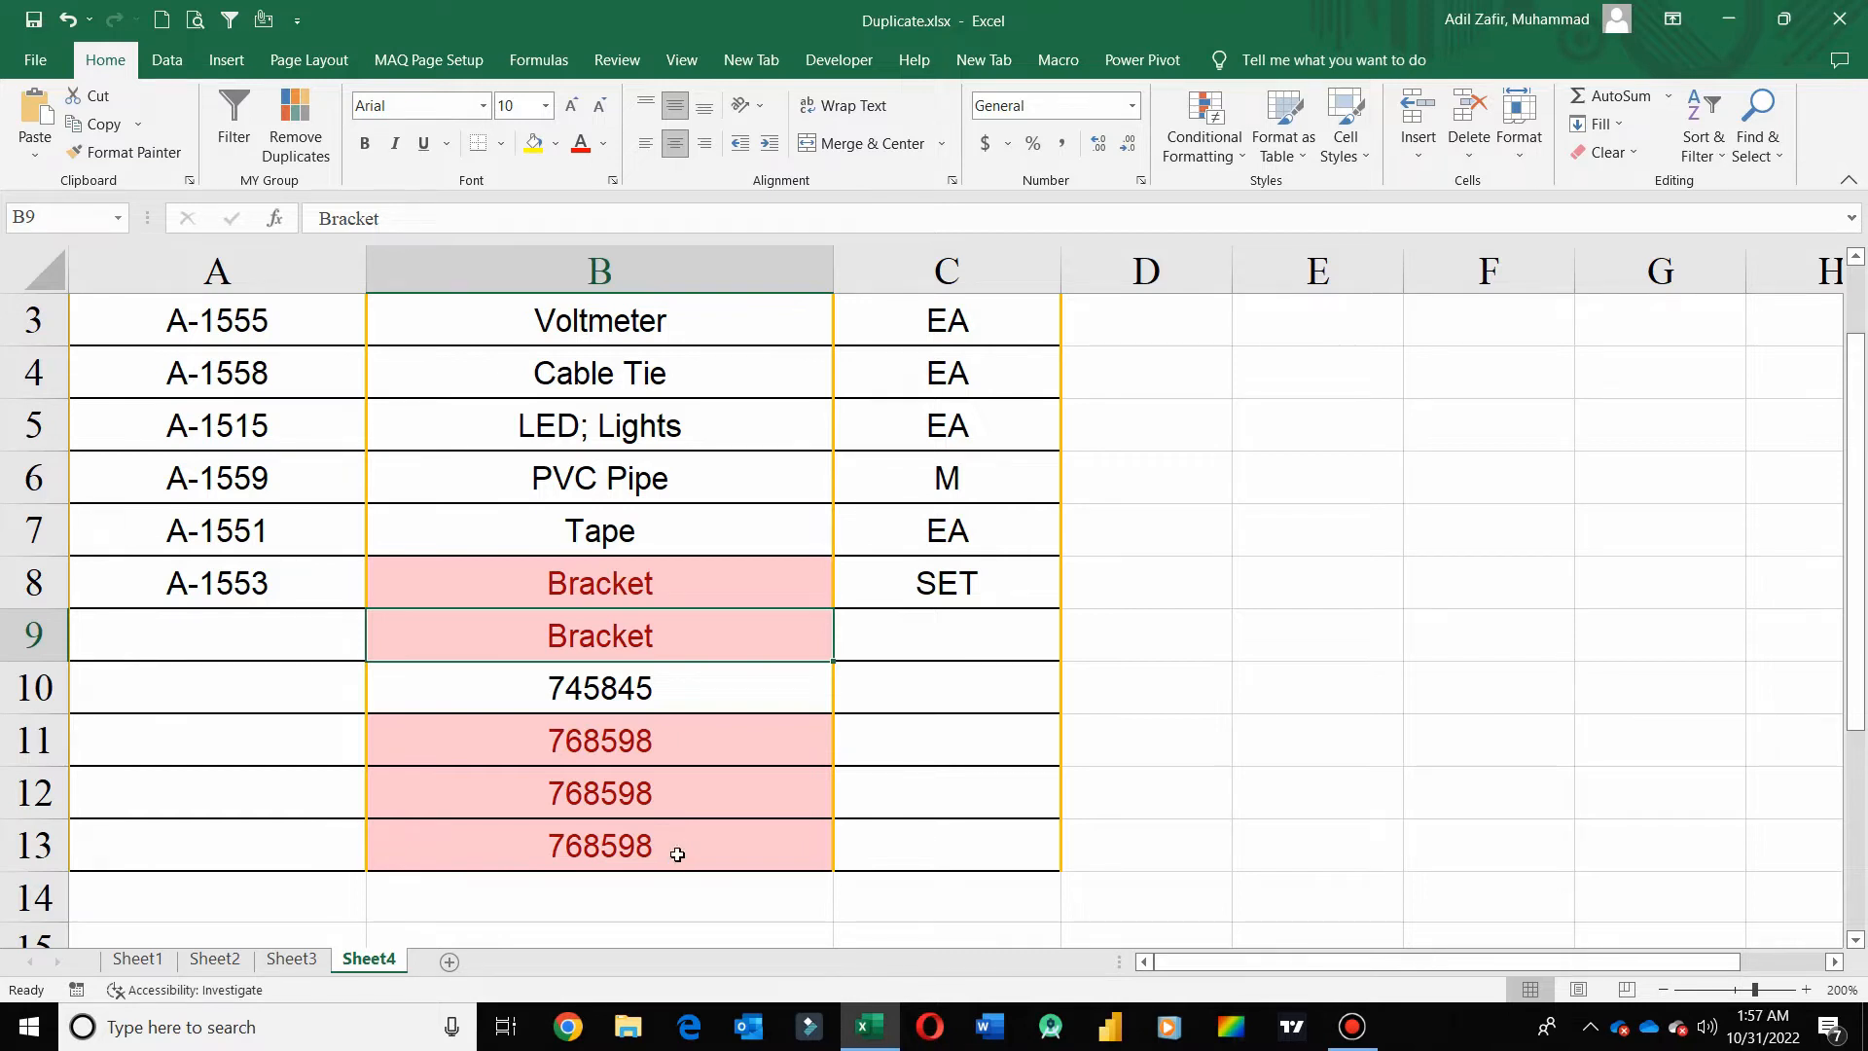
pyautogui.hotkey('ctrl', 'z')
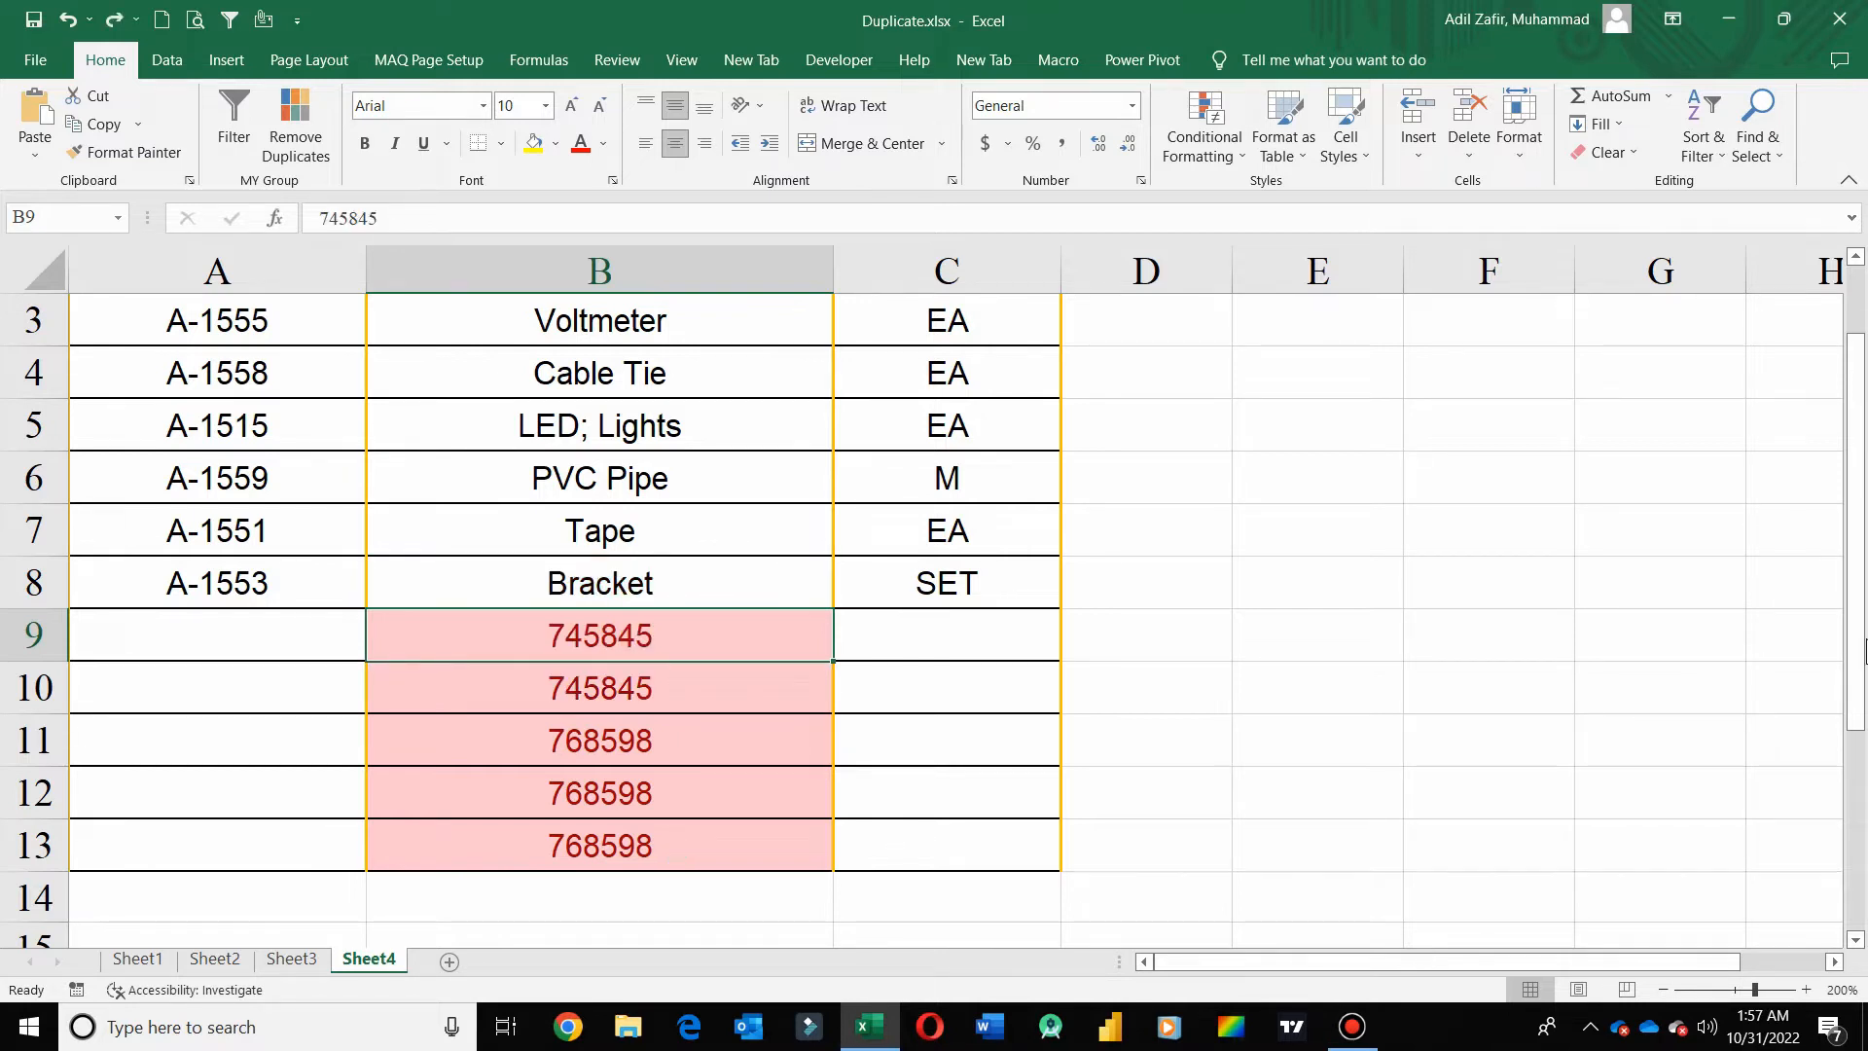
pyautogui.moveTo(1860, 550); pyautogui.dragTo(1858, 474)
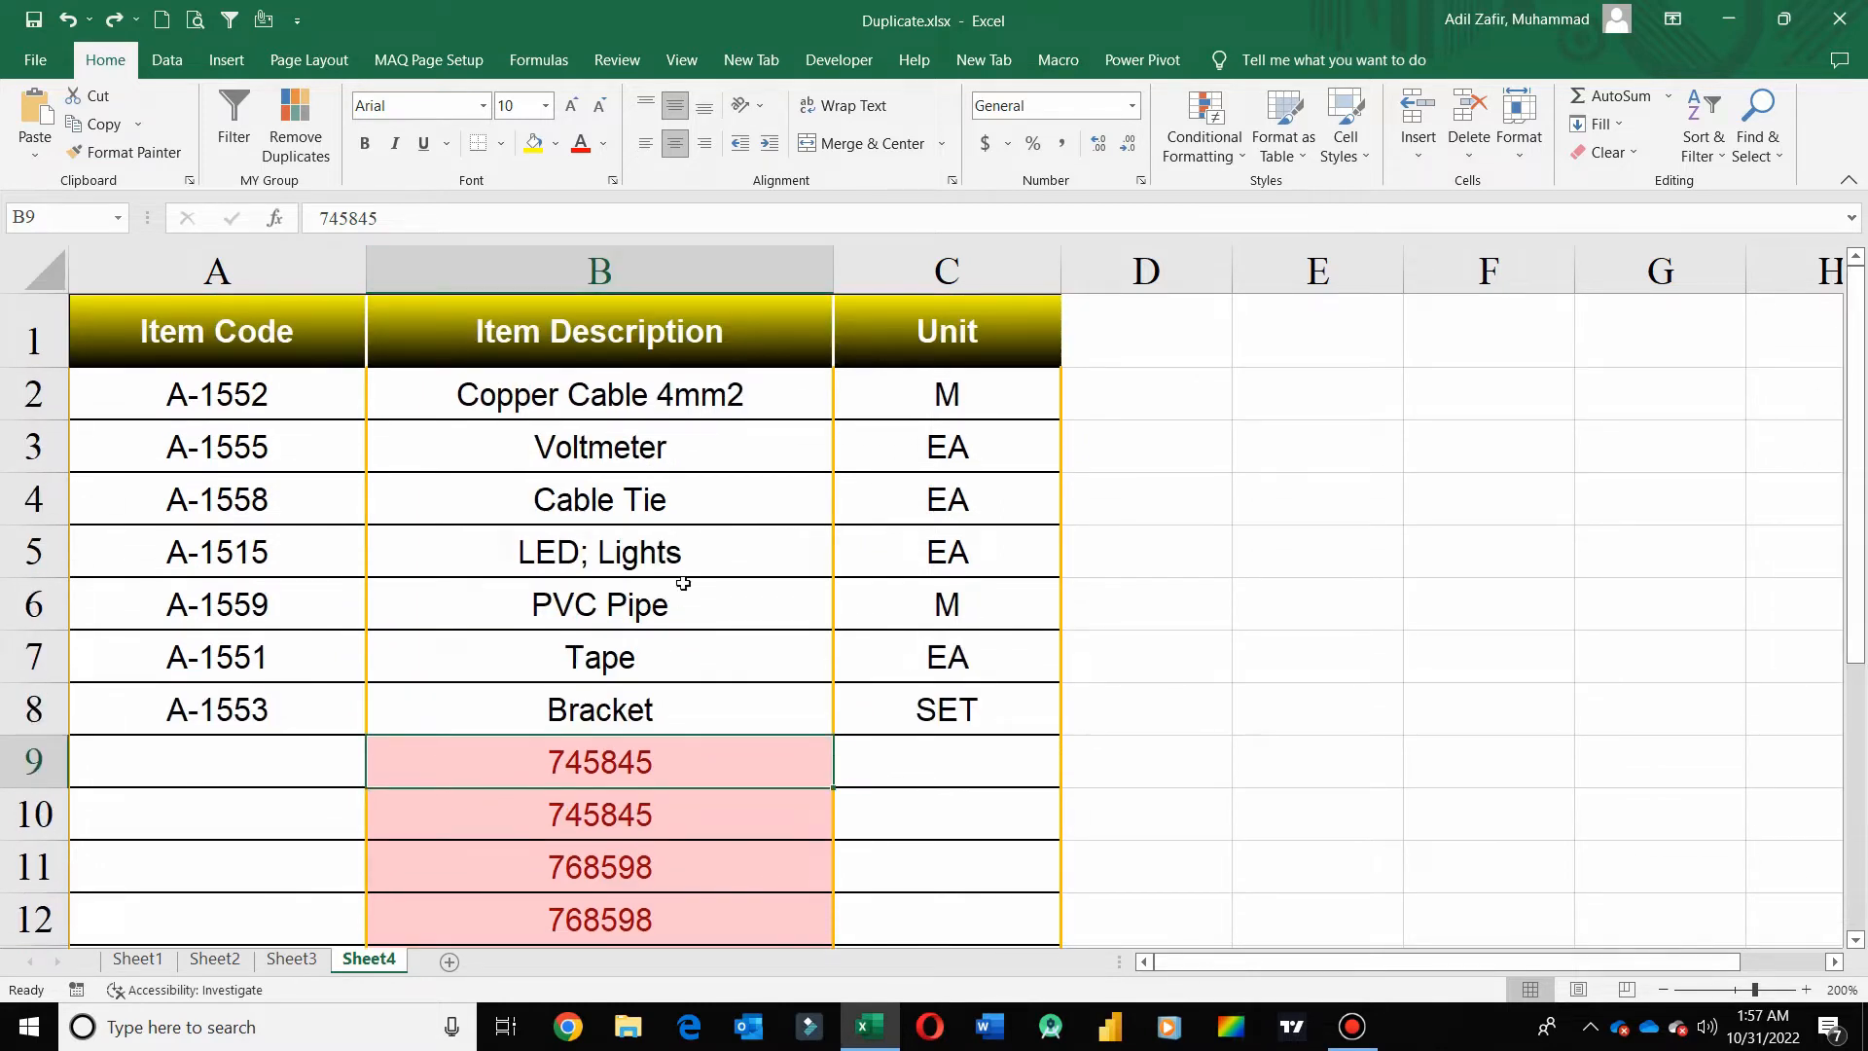
# Step: Start a new conditional formatting rule for cell B2 that uses a formula to determine which cells to format
pyautogui.click(622, 282)
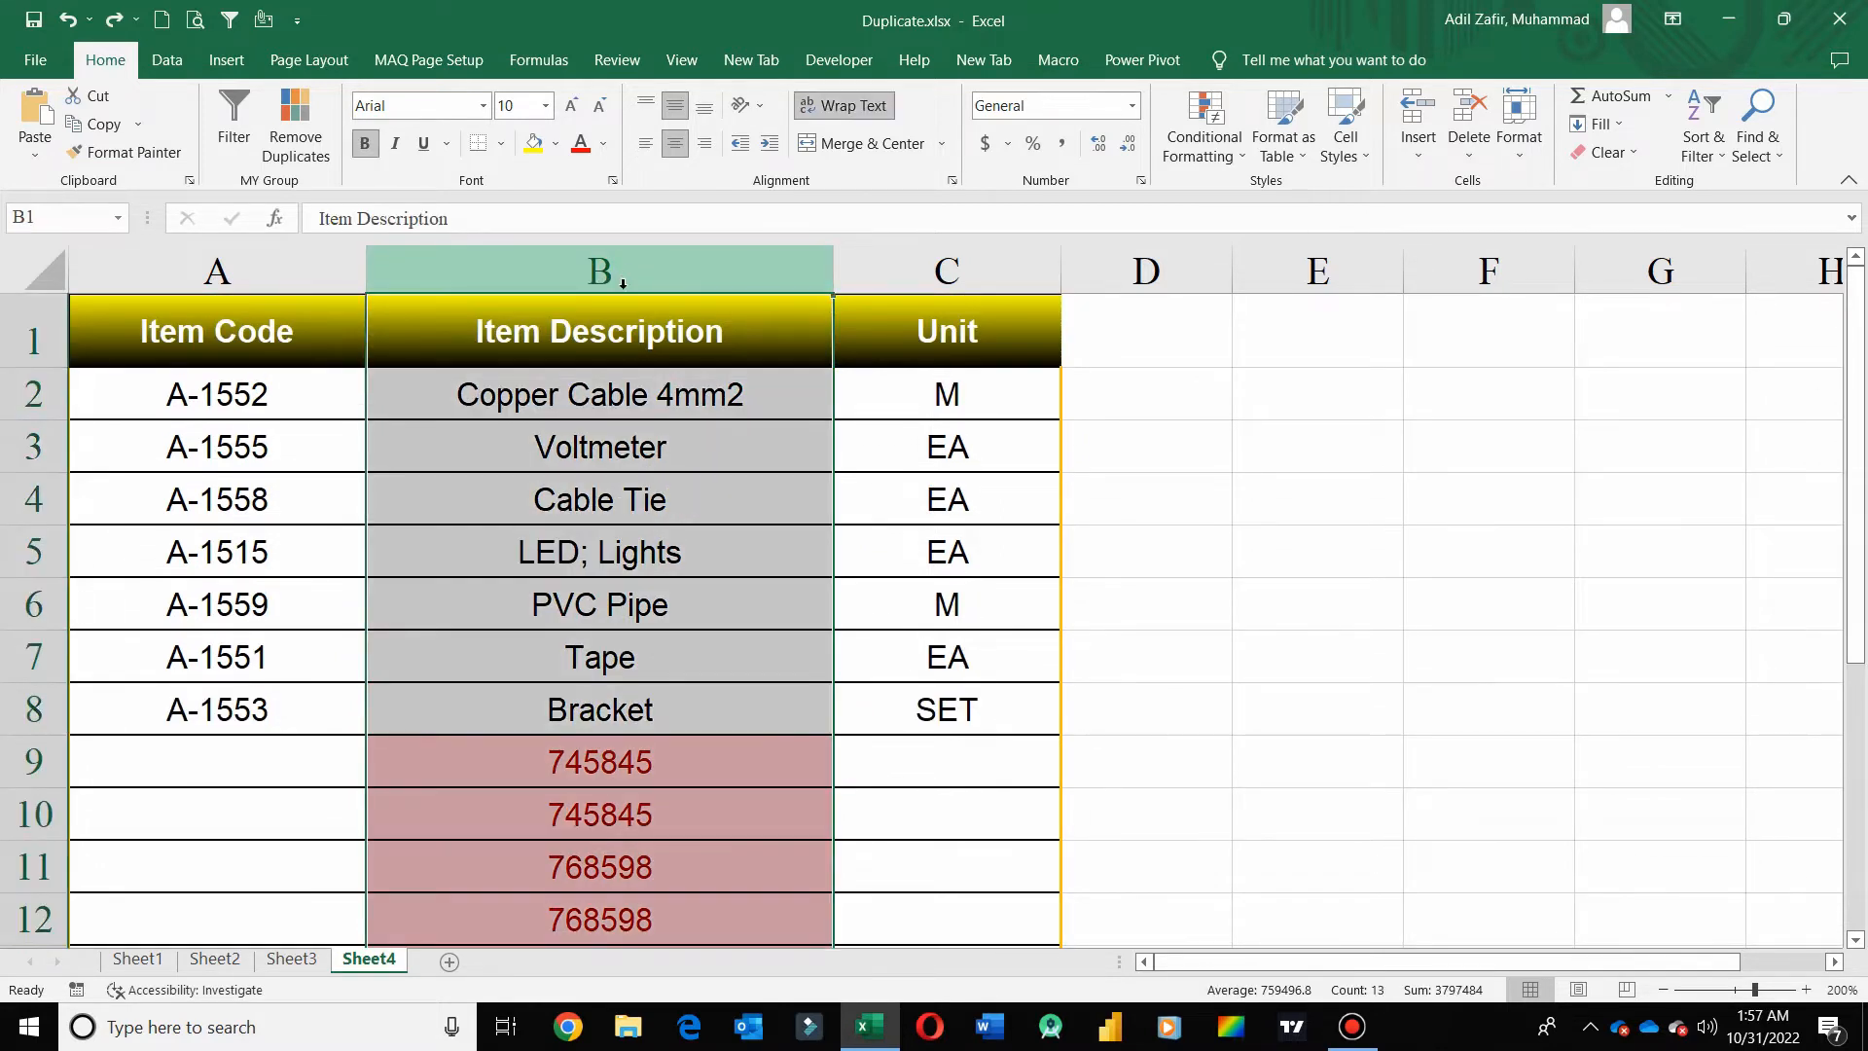
pyautogui.click(733, 384)
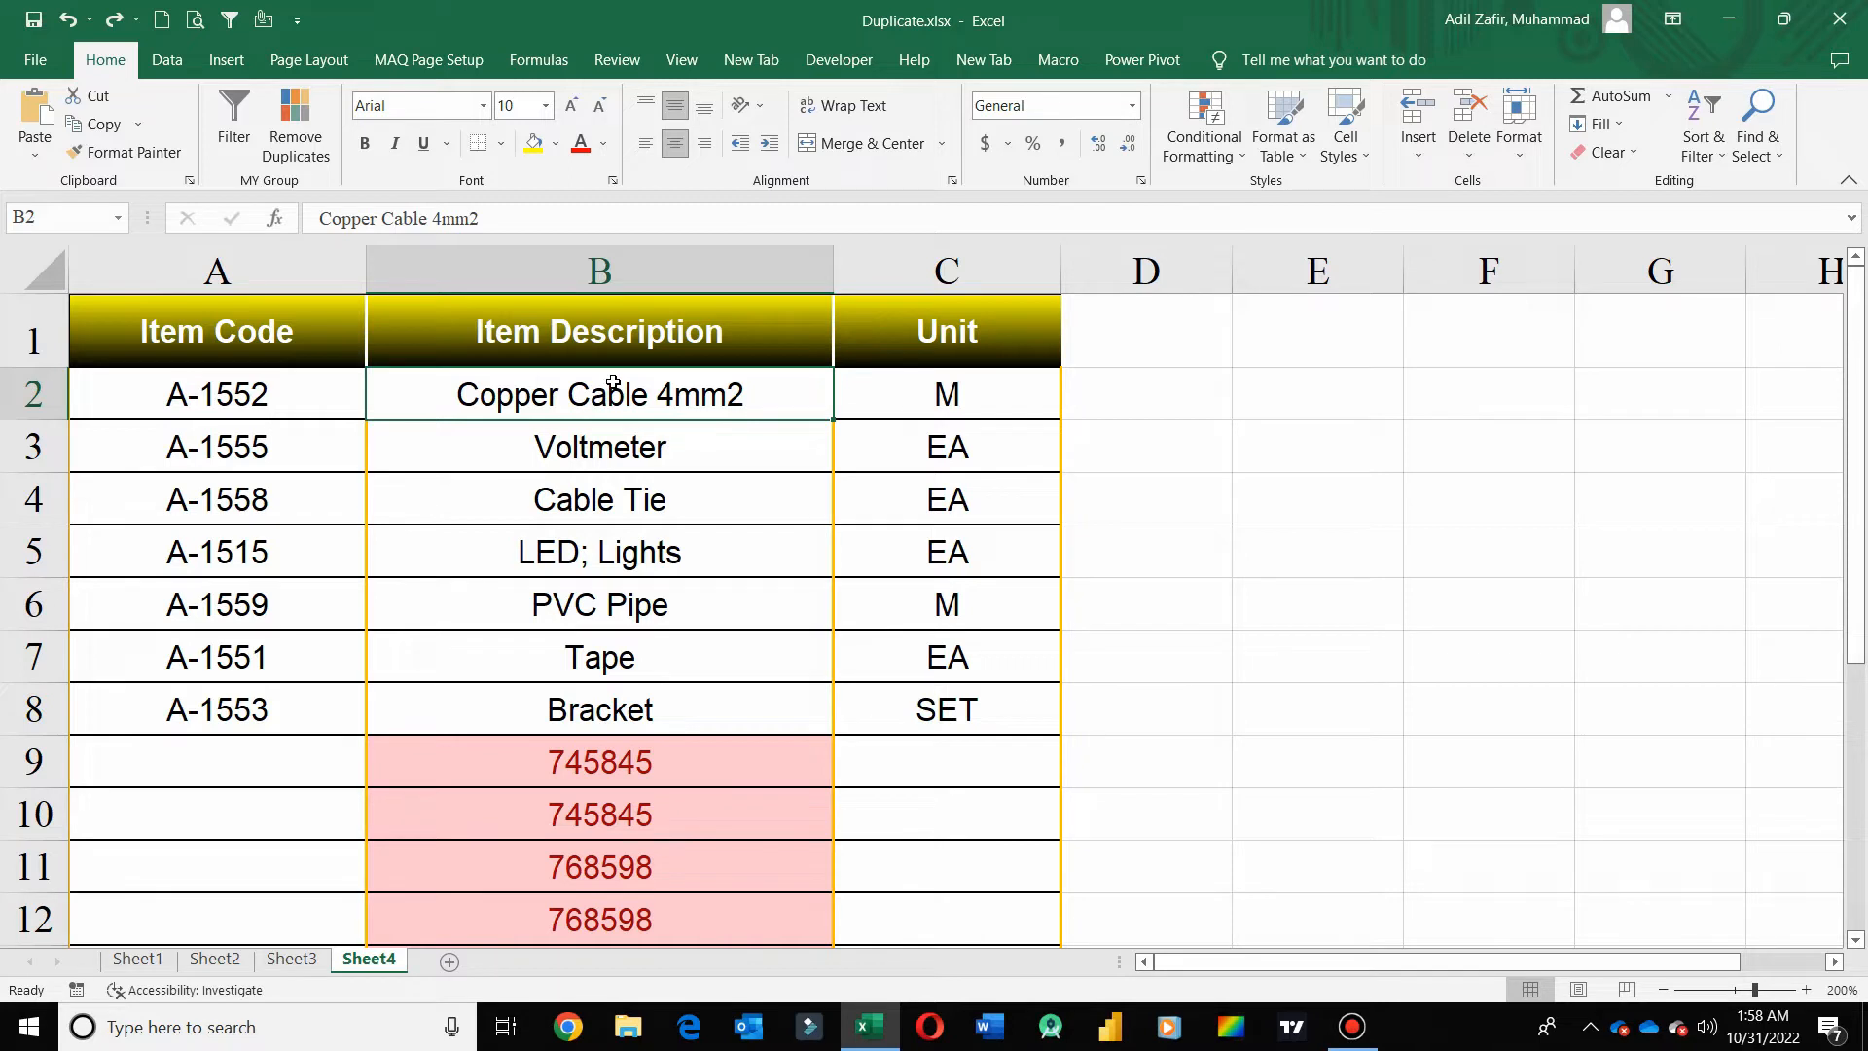
pyautogui.click(1204, 146)
pyautogui.moveTo(1224, 219)
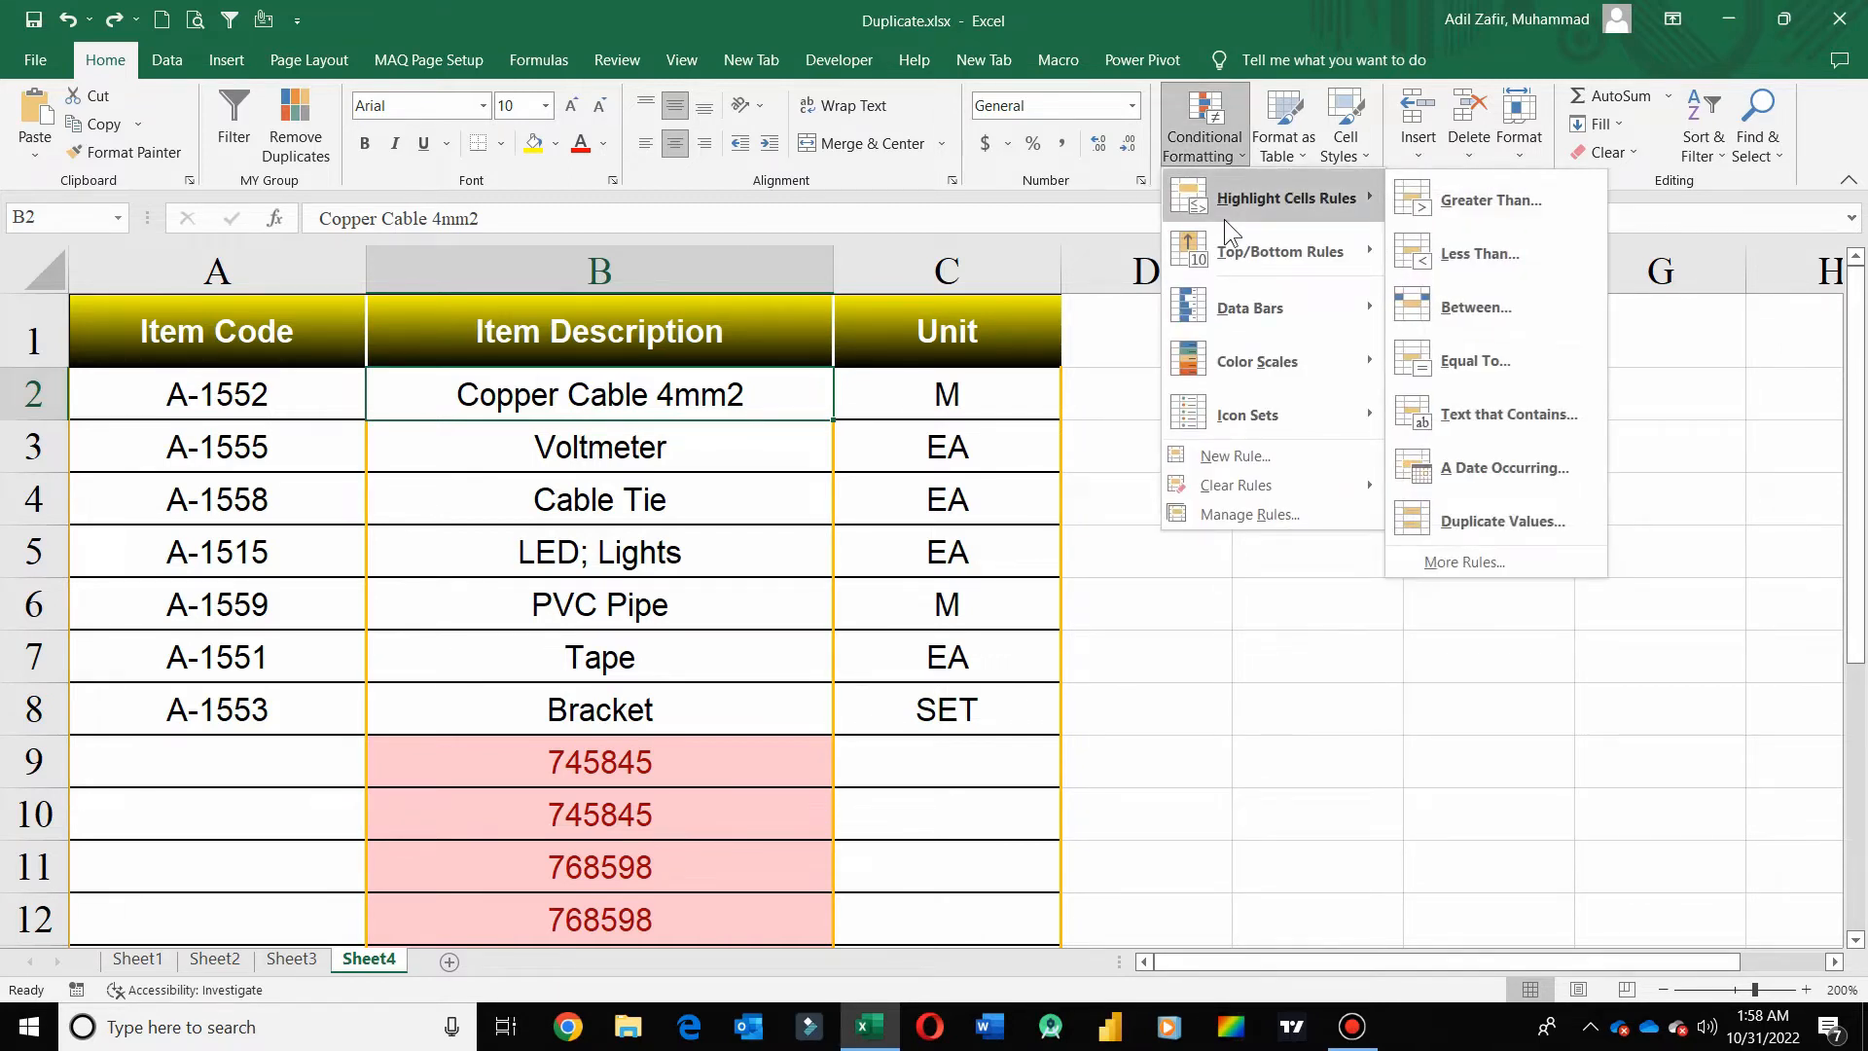
pyautogui.click(1499, 557)
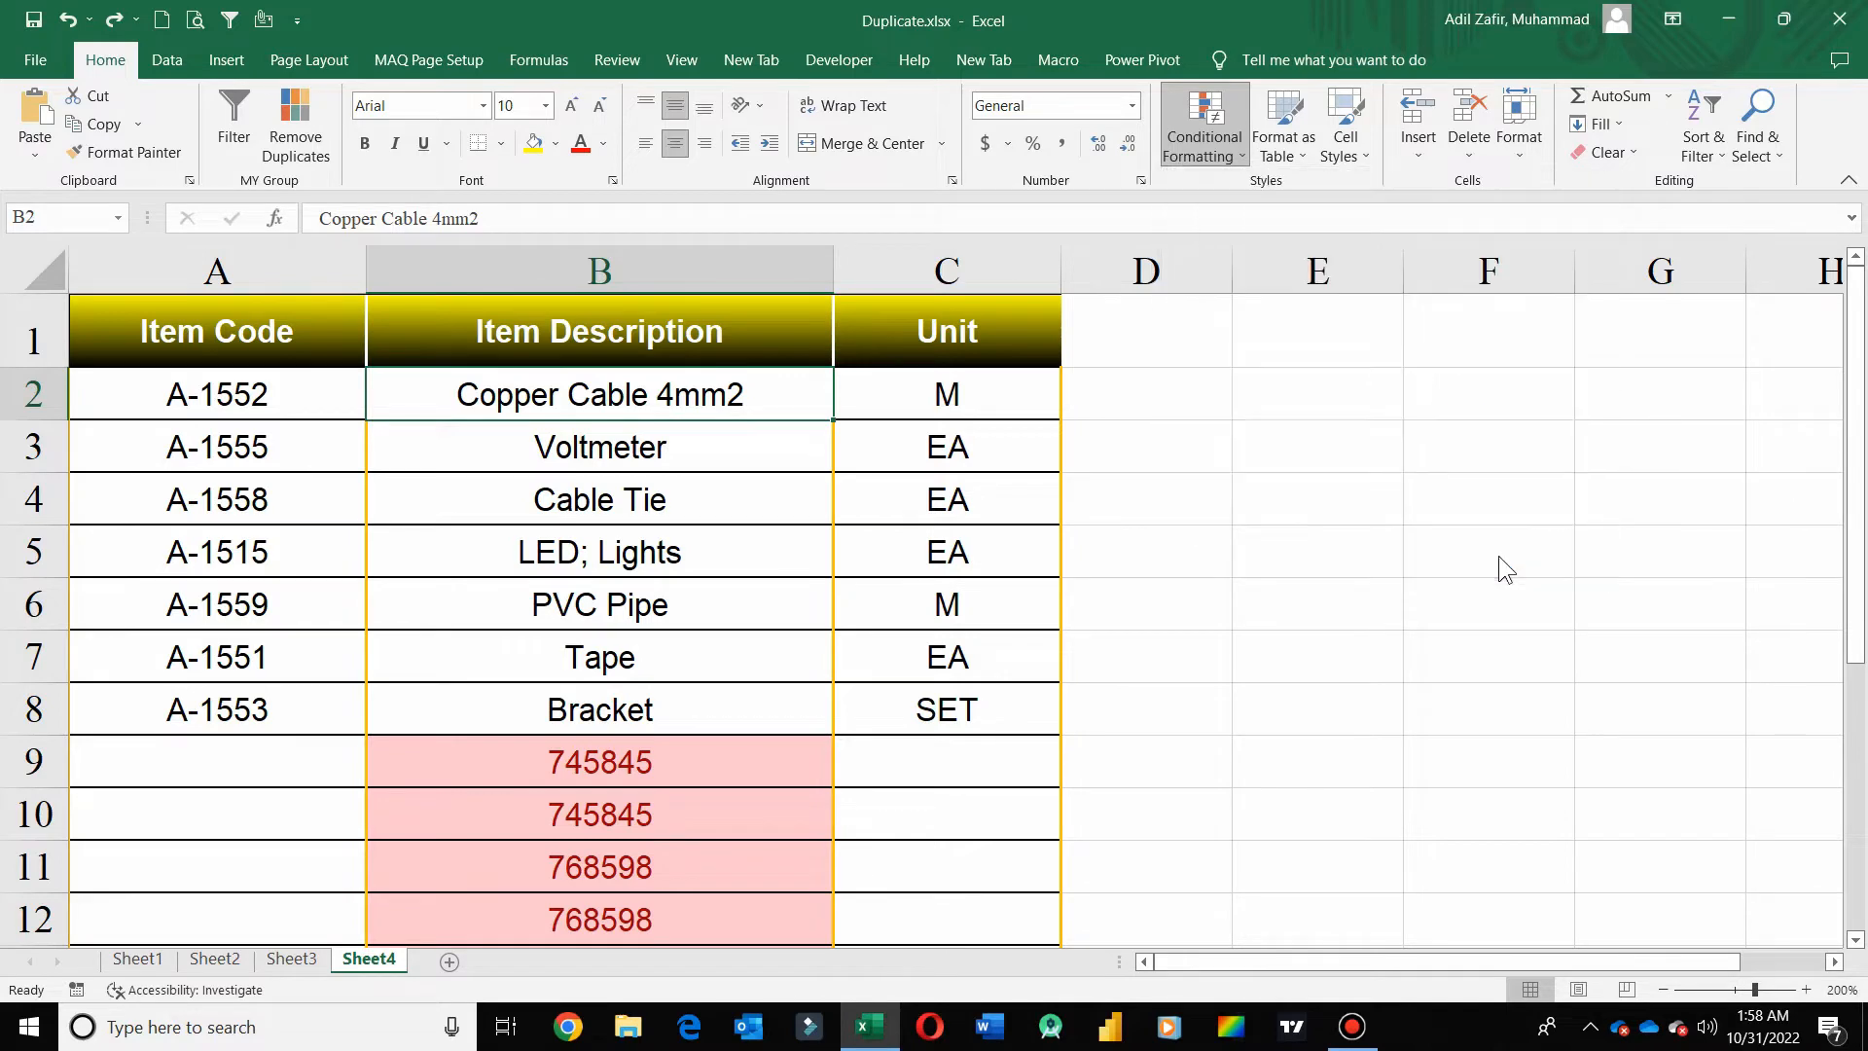
pyautogui.moveTo(1117, 535); pyautogui.dragTo(1180, 272)
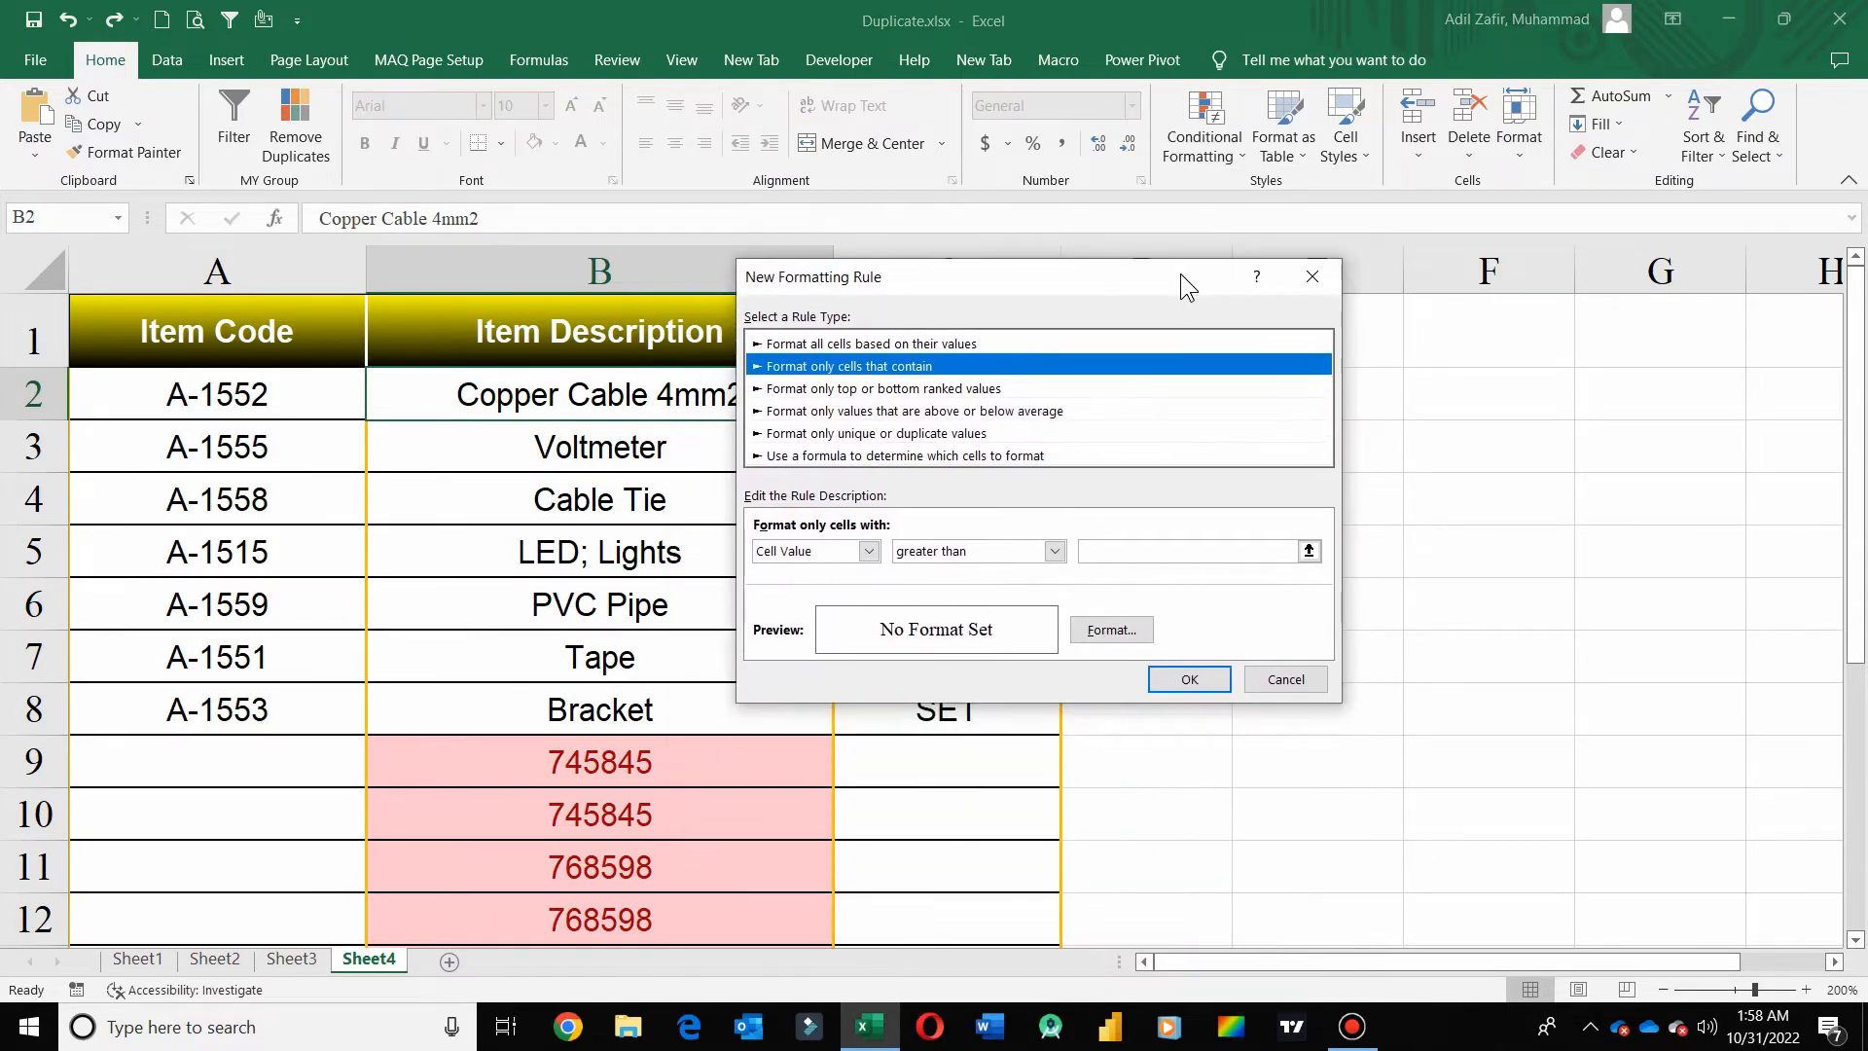
pyautogui.click(860, 456)
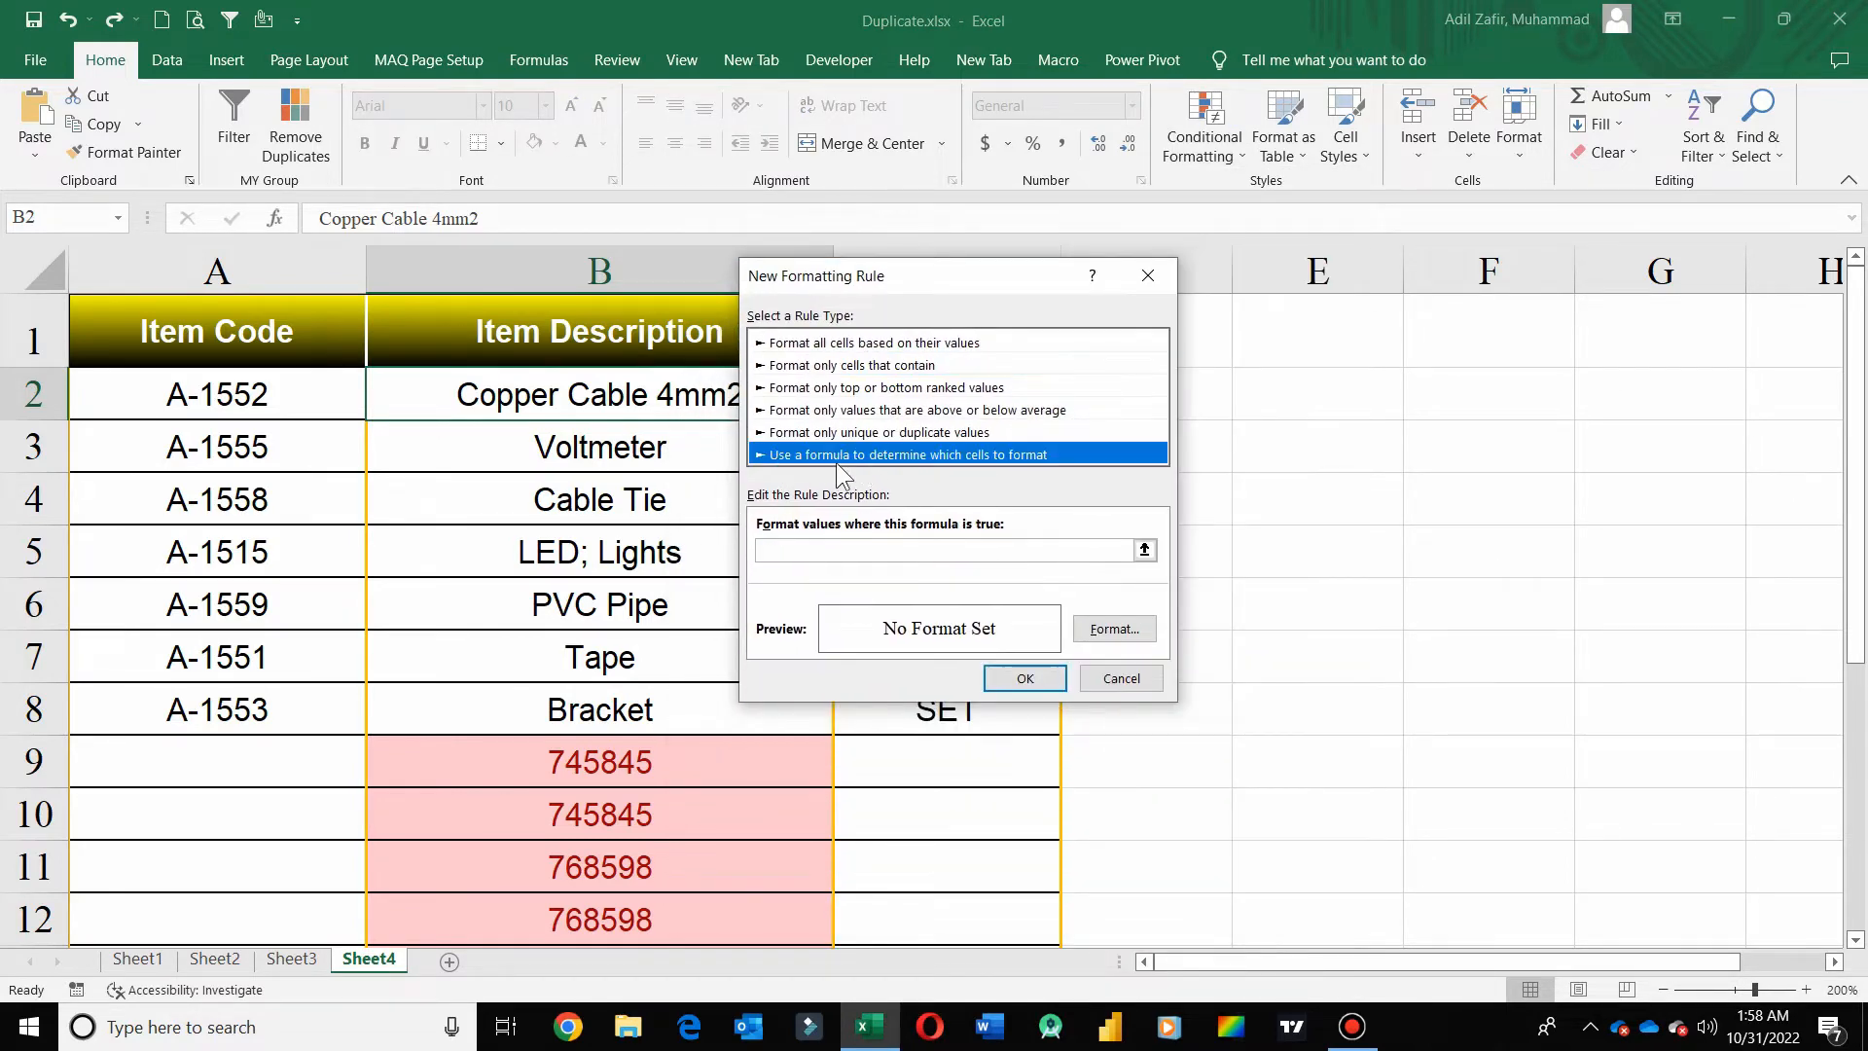
pyautogui.click(885, 548)
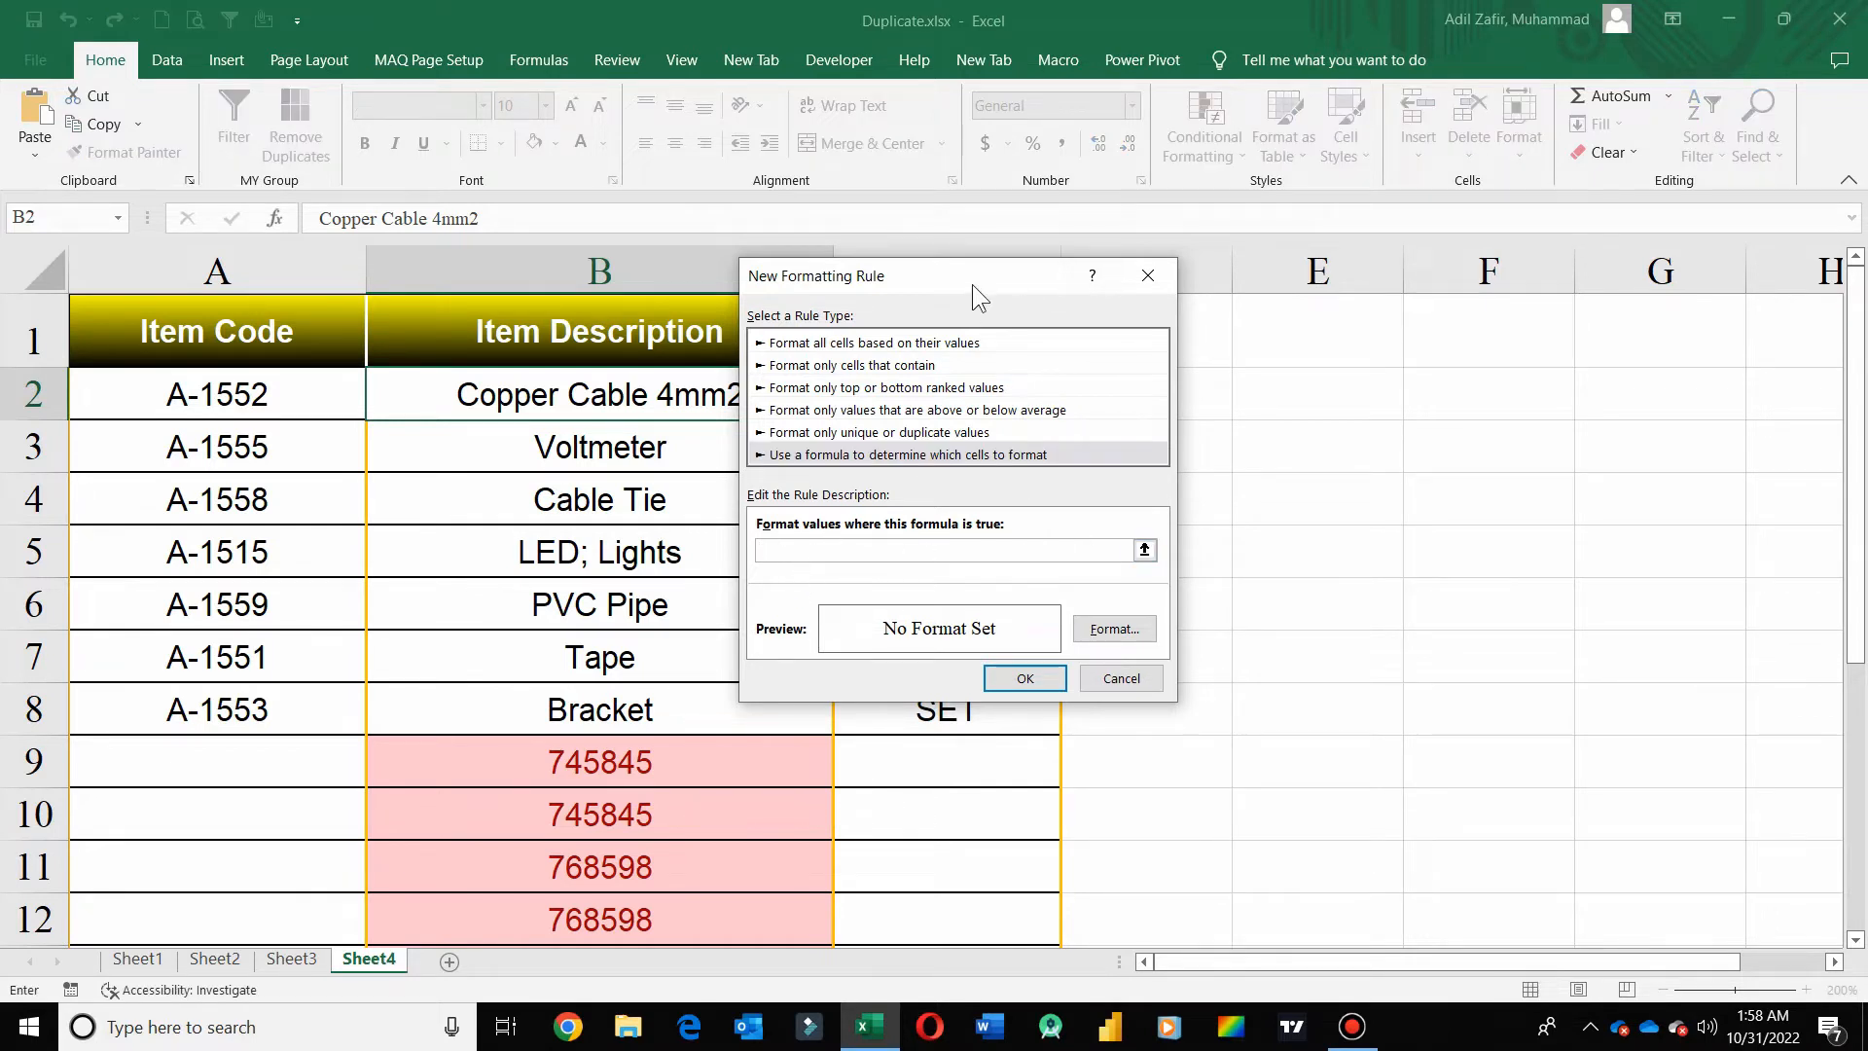
pyautogui.moveTo(972, 285); pyautogui.dragTo(1077, 401)
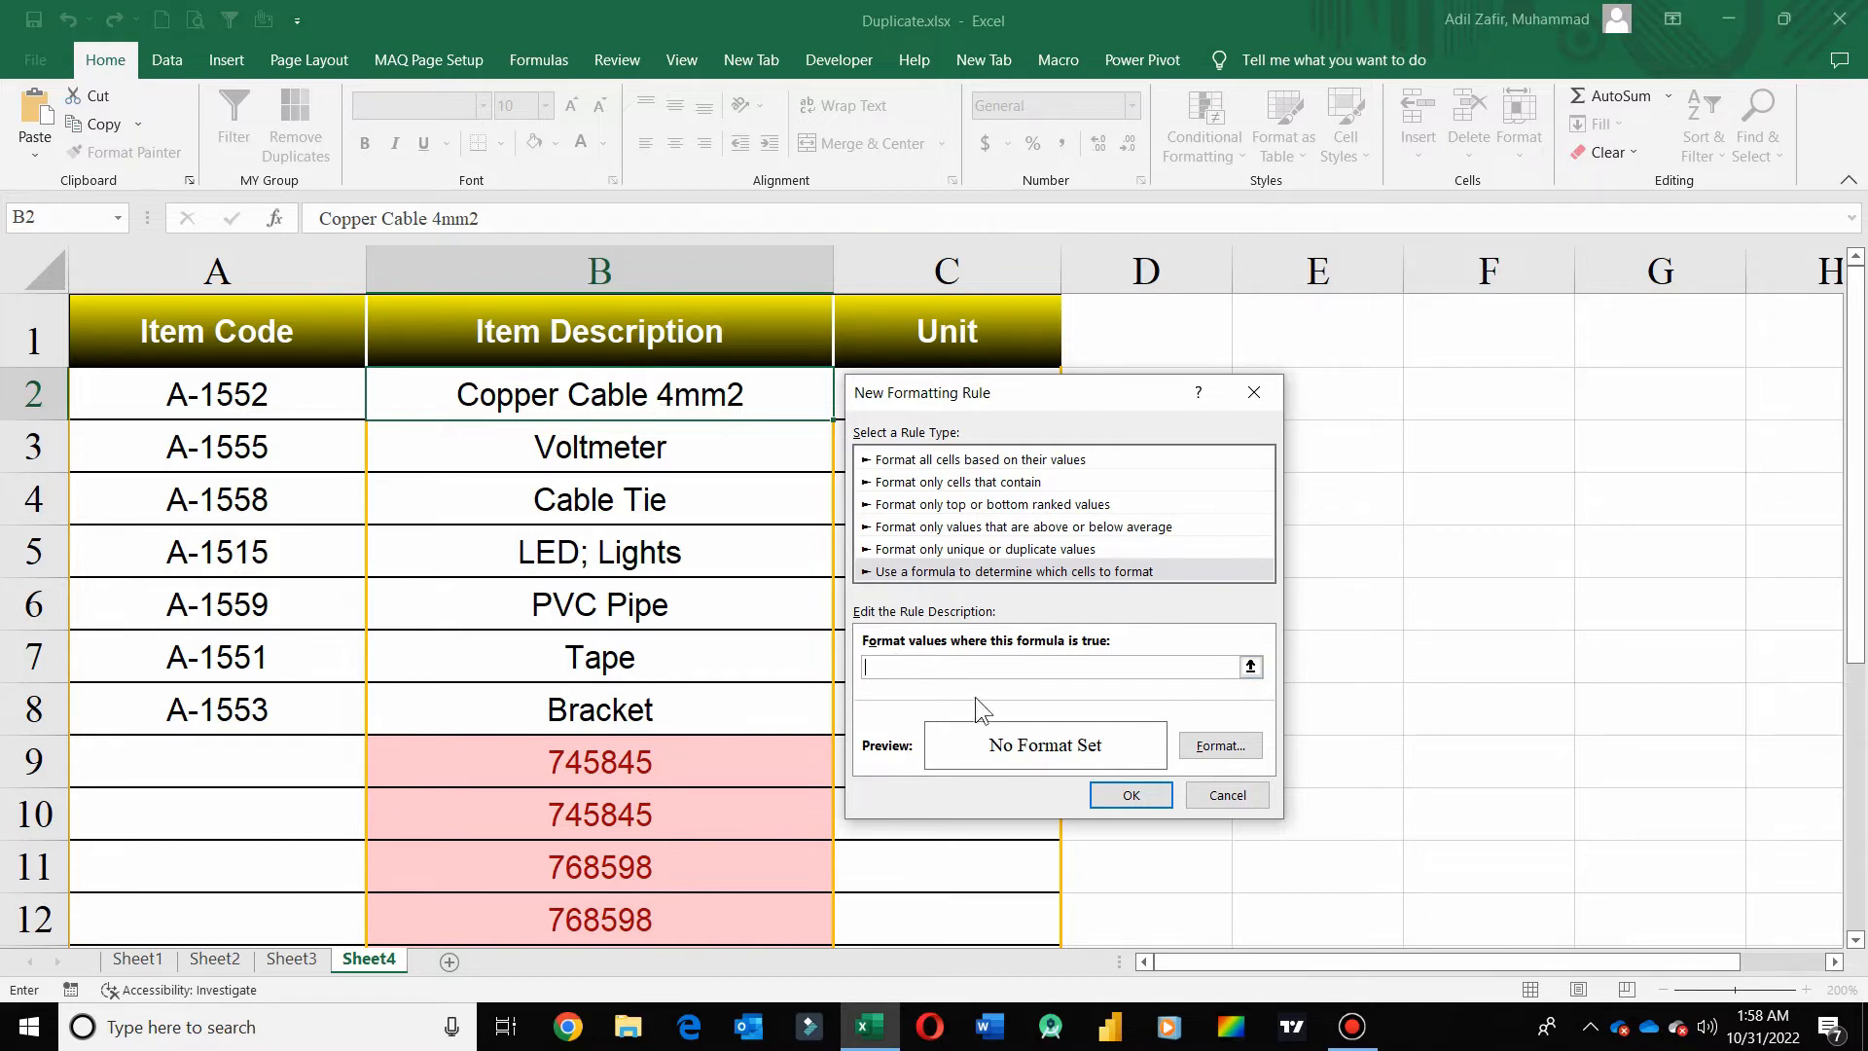
# Step: Enter =isnumber(B2) as the rule's formula, with a relative cell reference
pyautogui.write('=isnumber(')
pyautogui.click(697, 410)
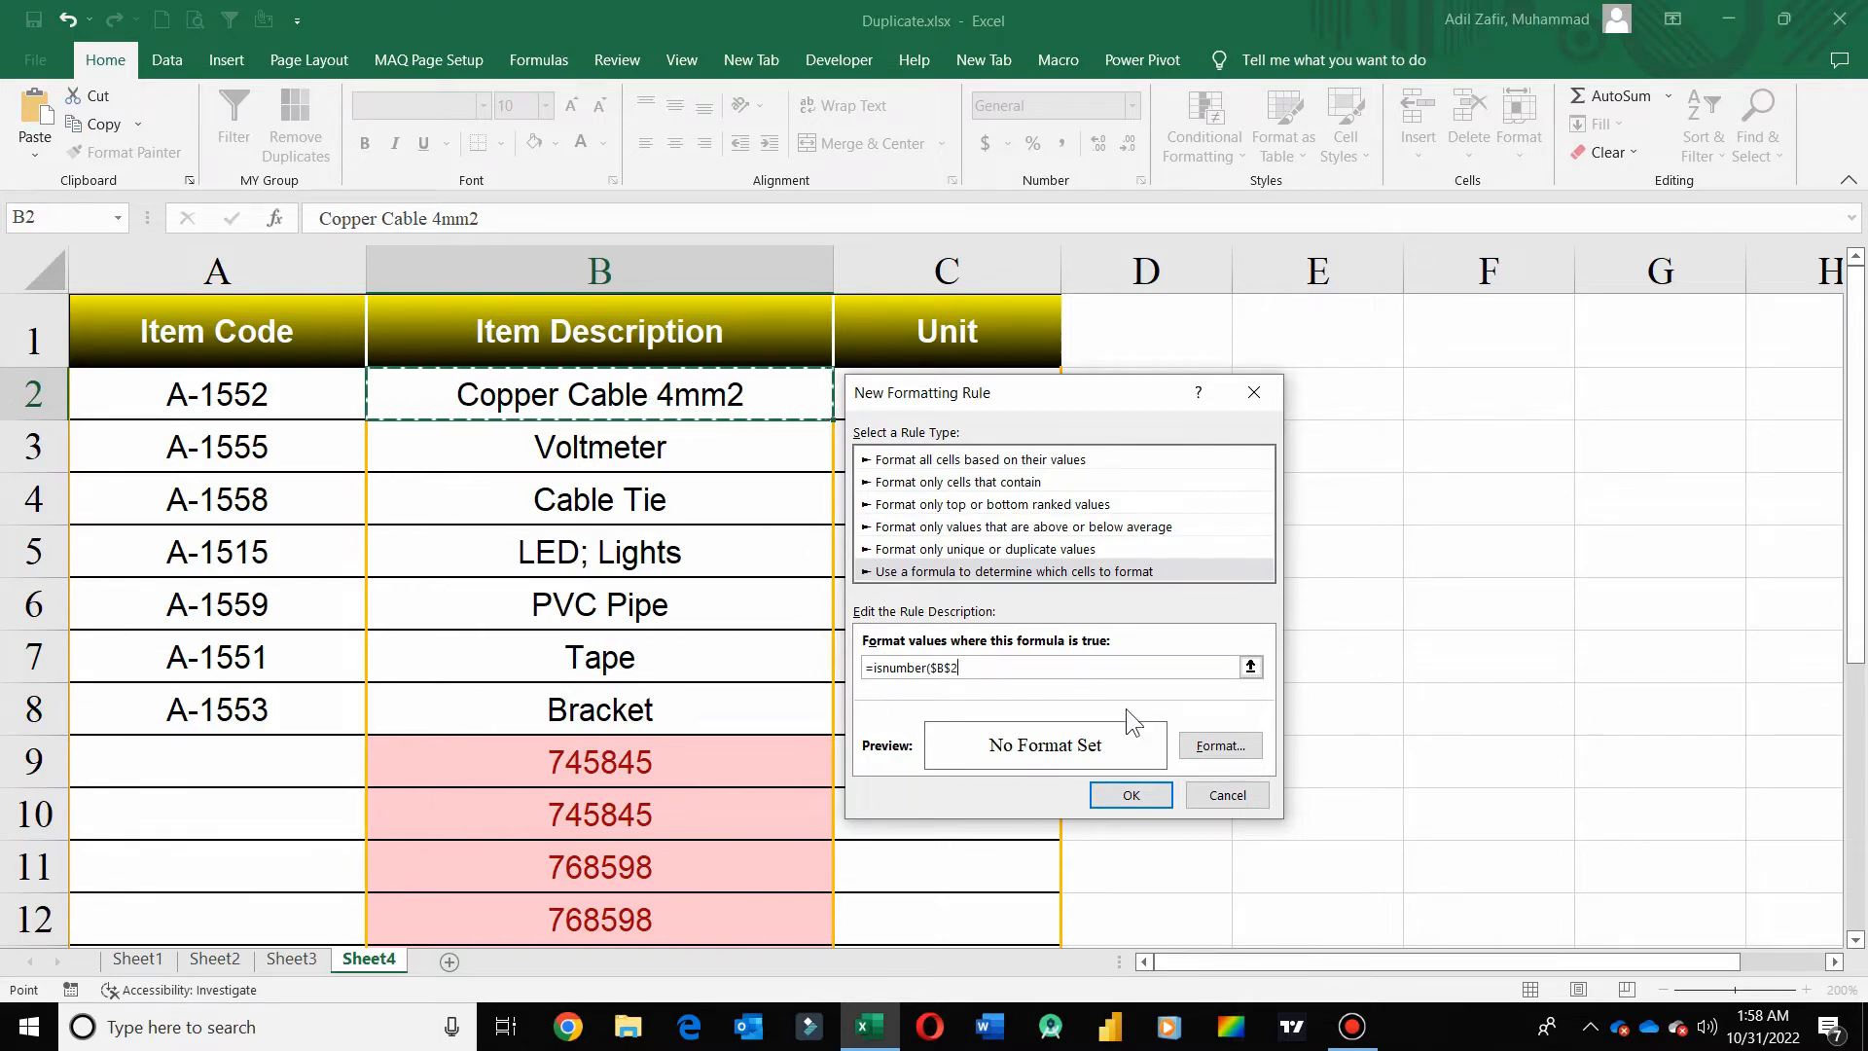
pyautogui.write(')')
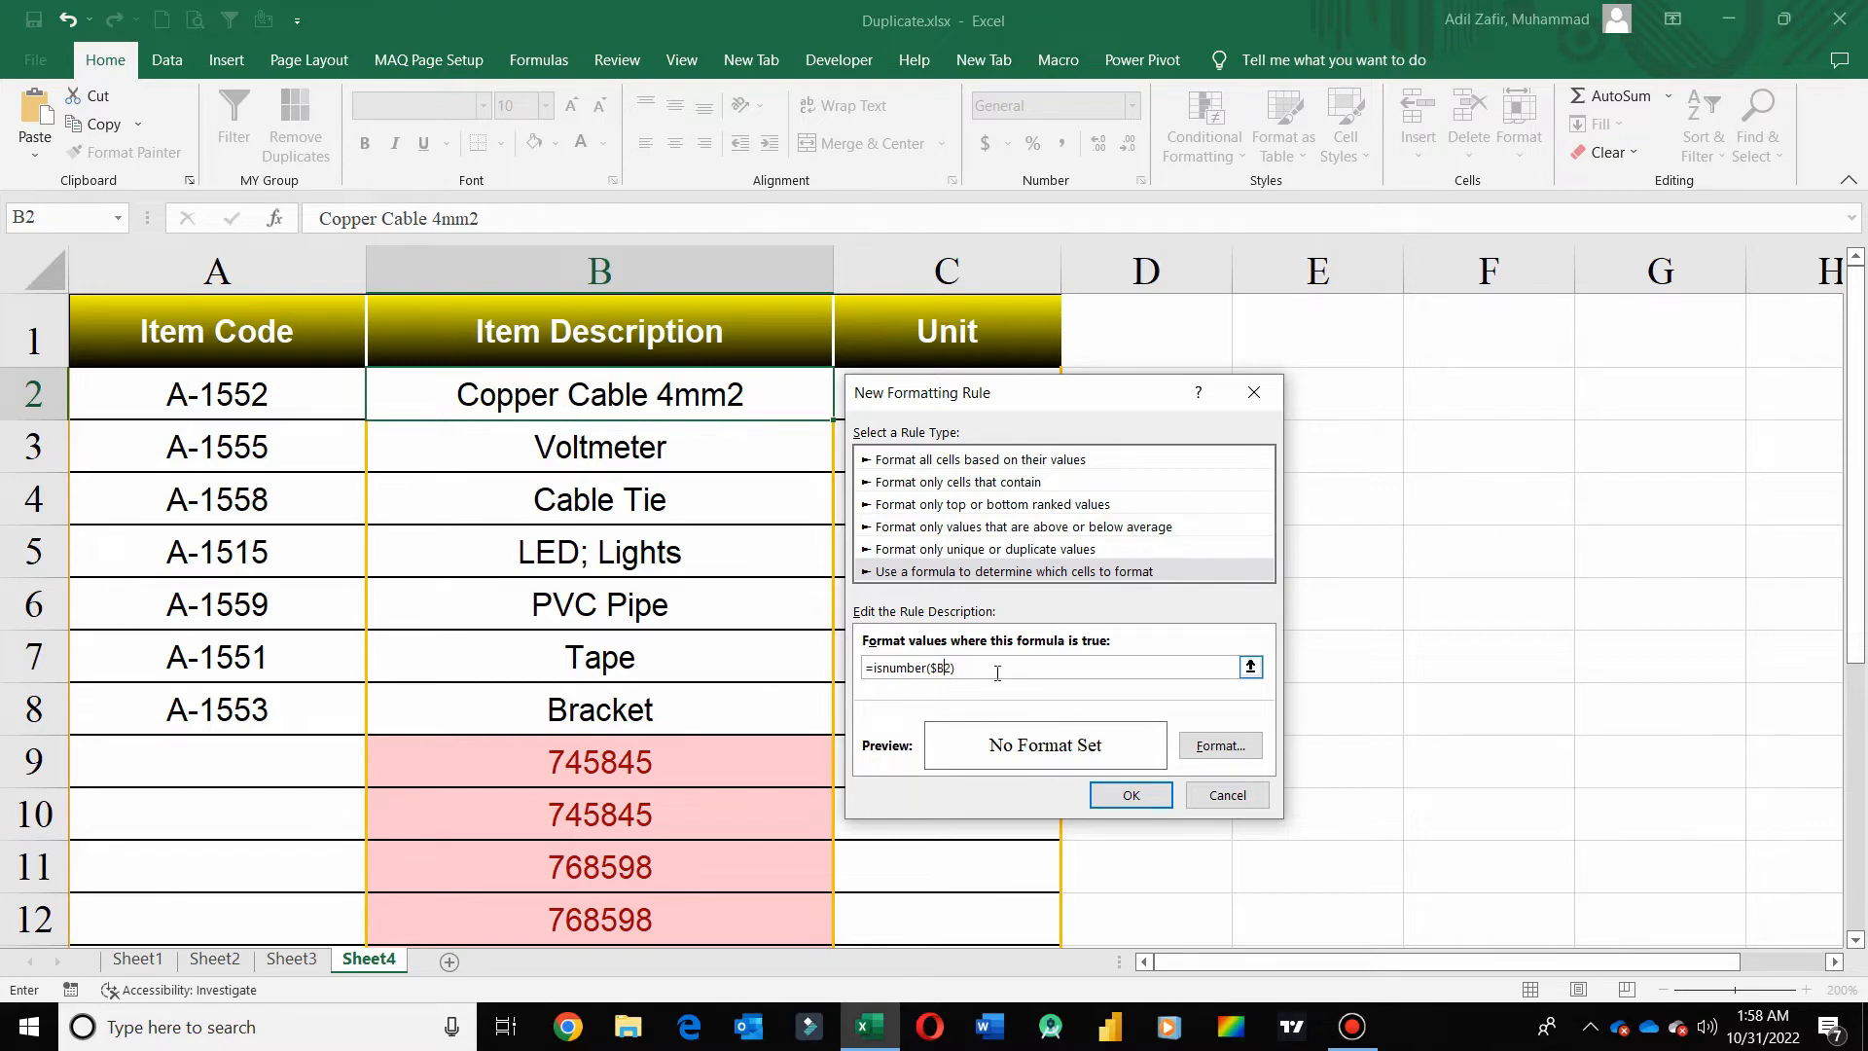
pyautogui.press('BackSpace')
pyautogui.press('BackSpace')
# Step: Give the rule a black font colour and white background fill, and apply it to B2
pyautogui.click(1218, 745)
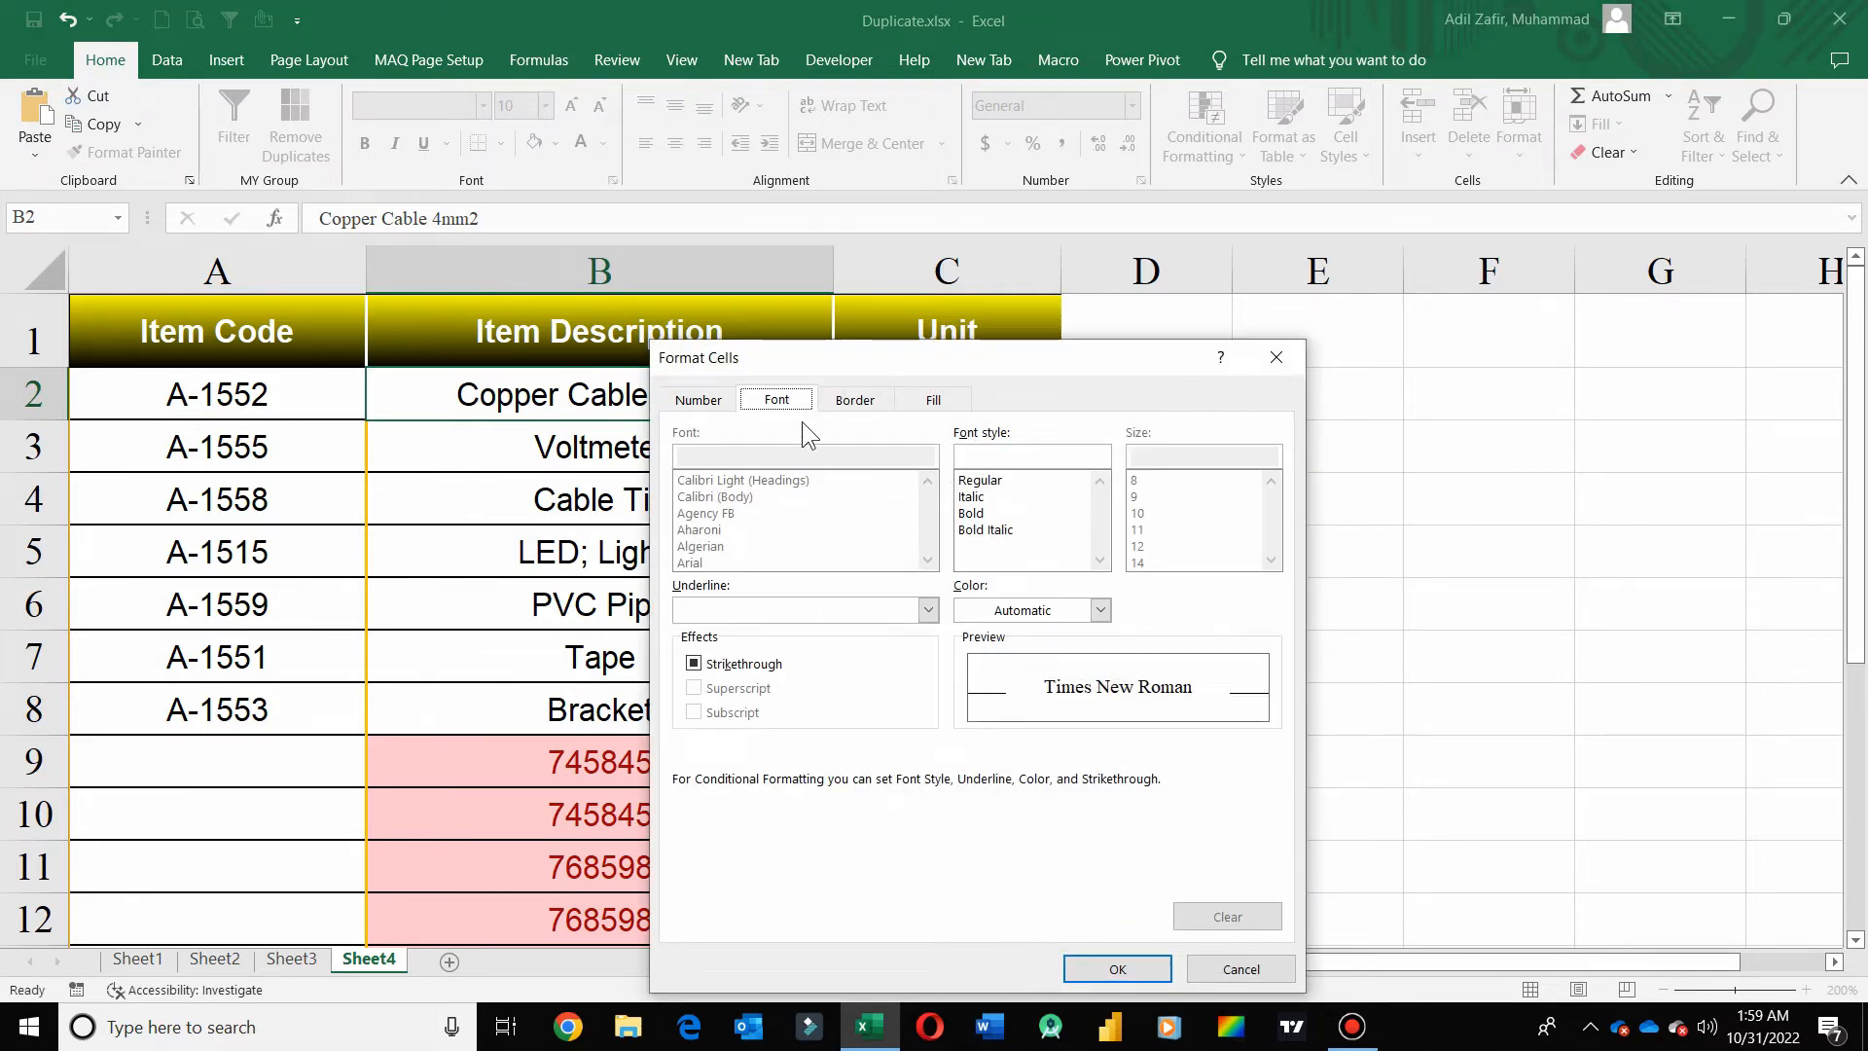
pyautogui.click(1059, 612)
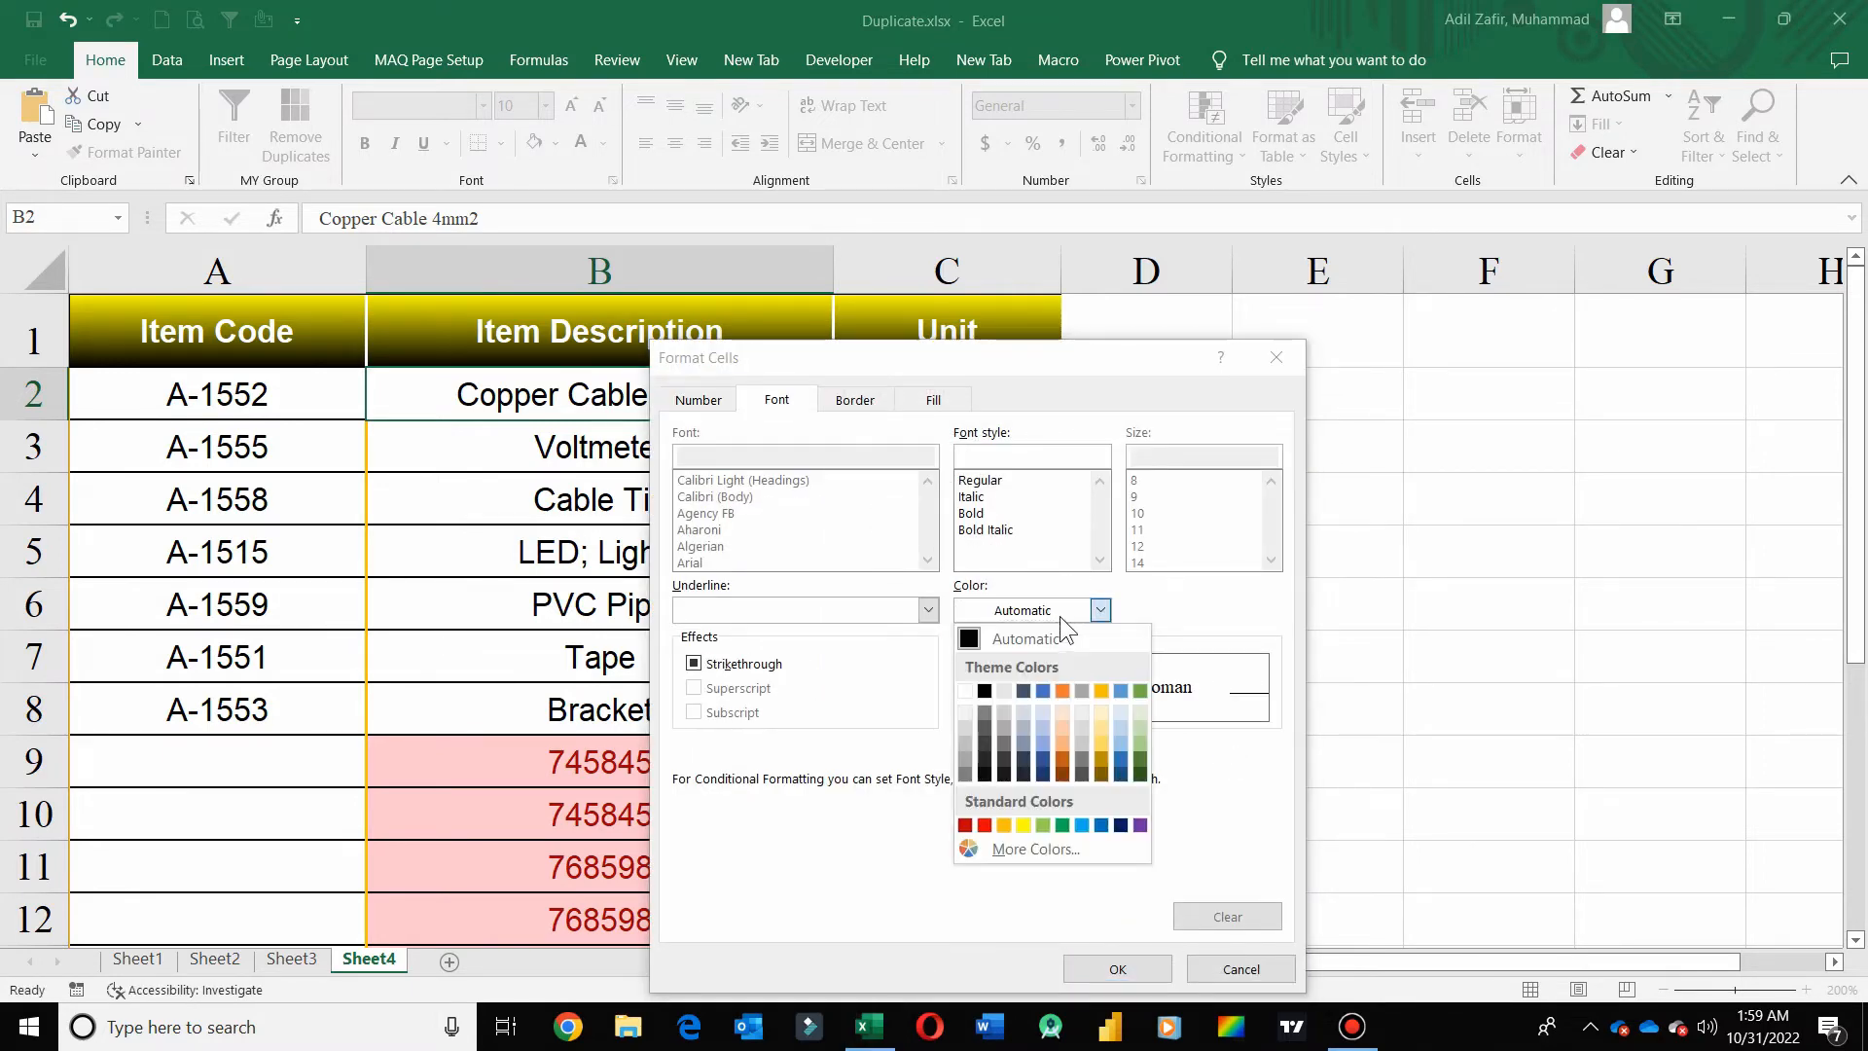
pyautogui.click(984, 690)
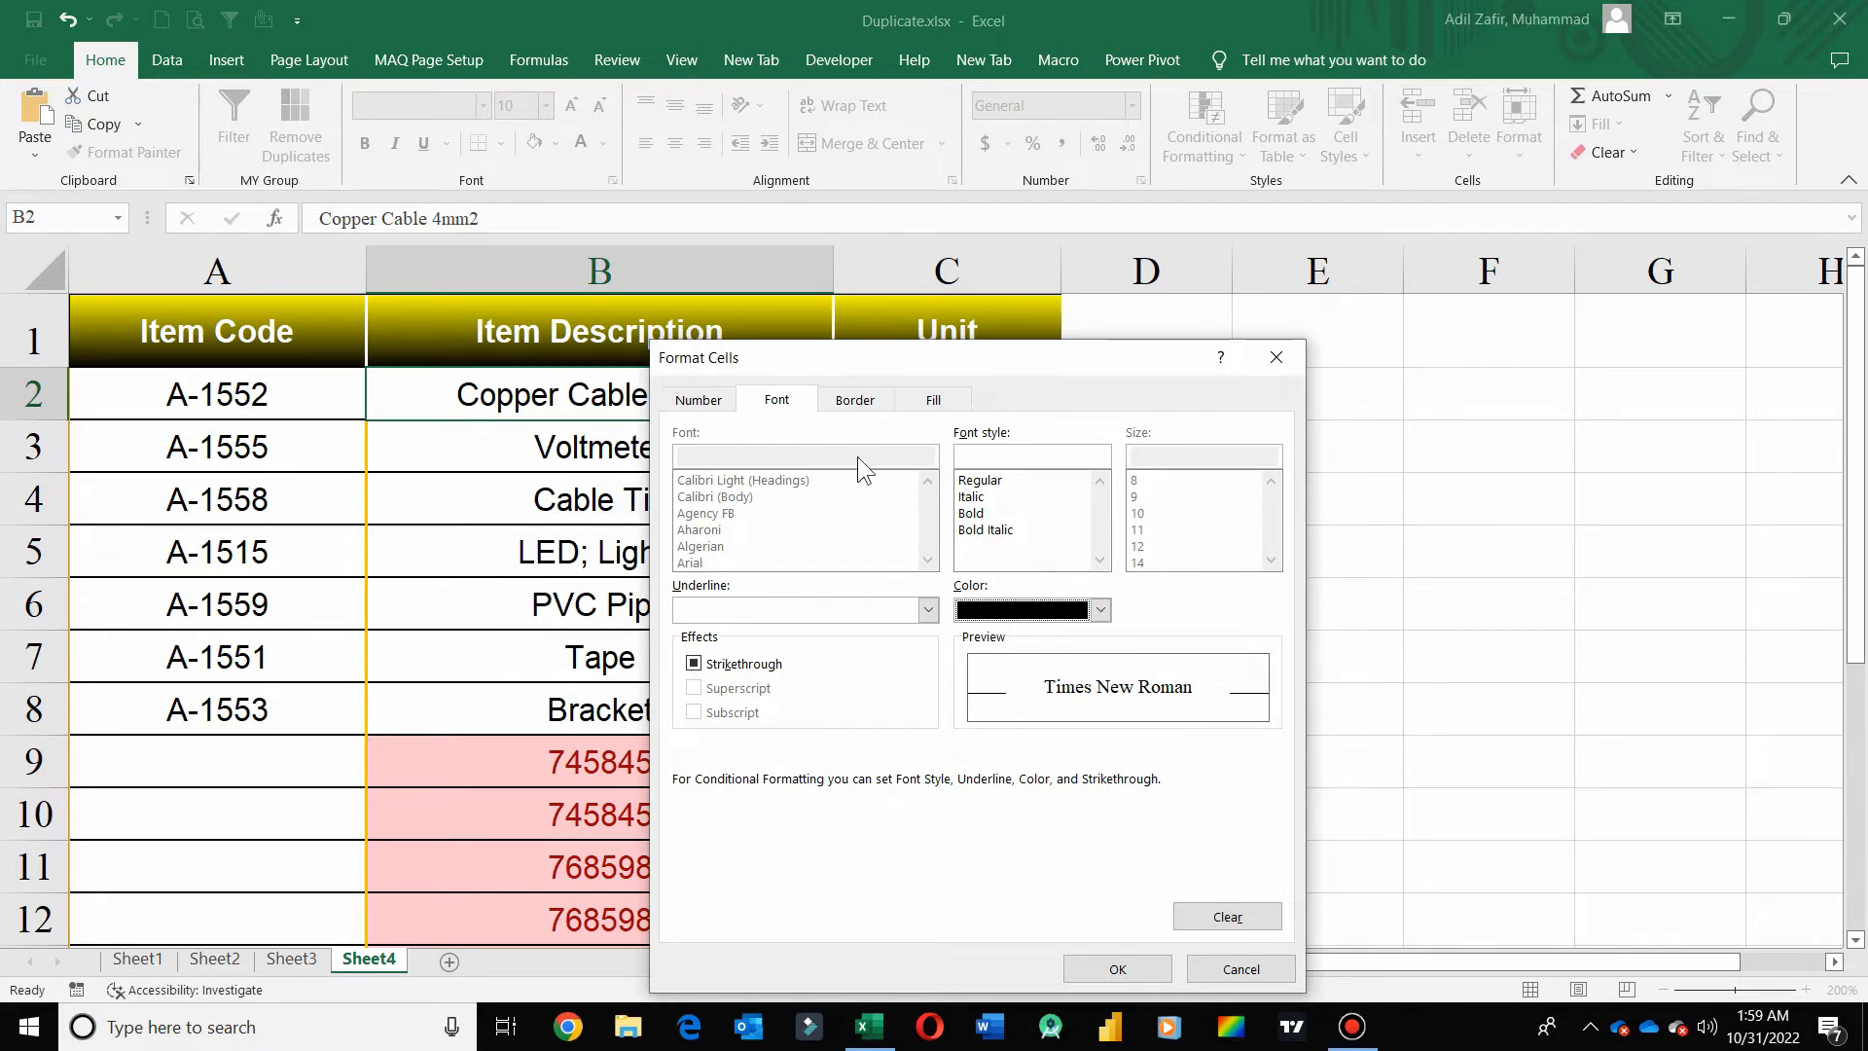
pyautogui.click(914, 403)
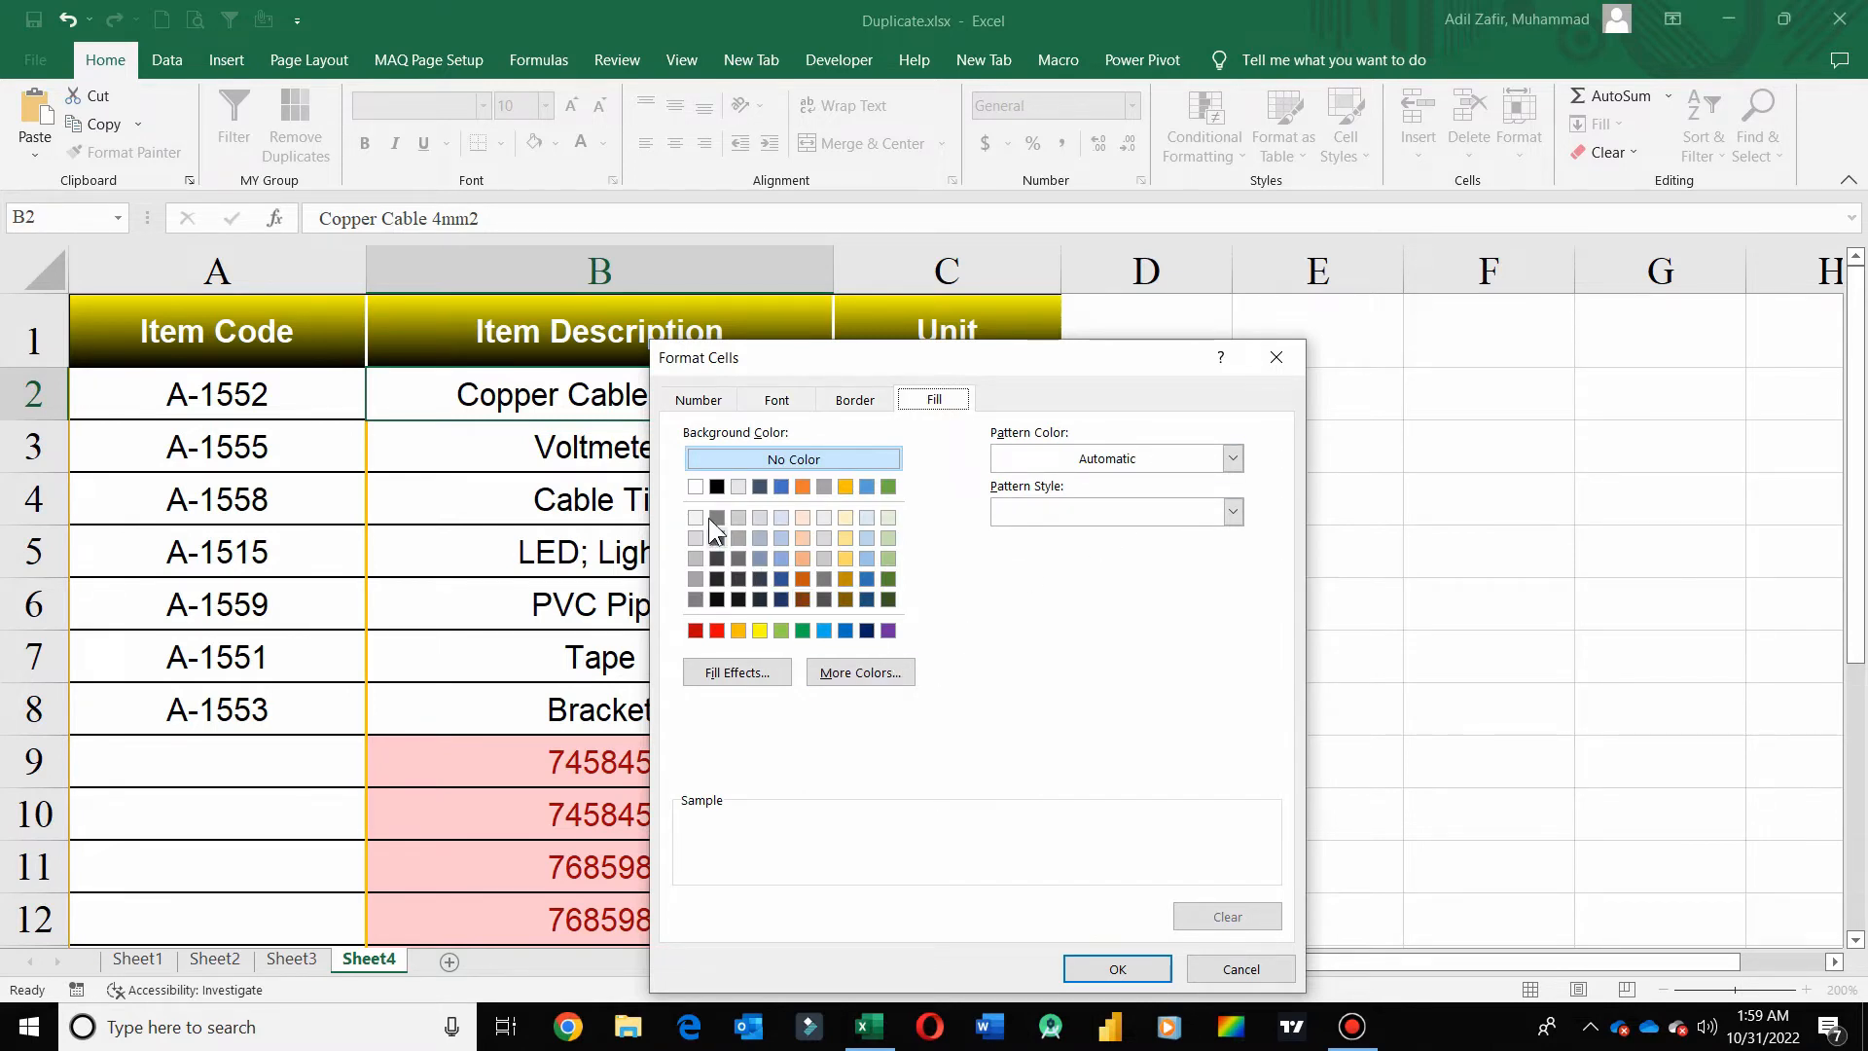
pyautogui.click(695, 485)
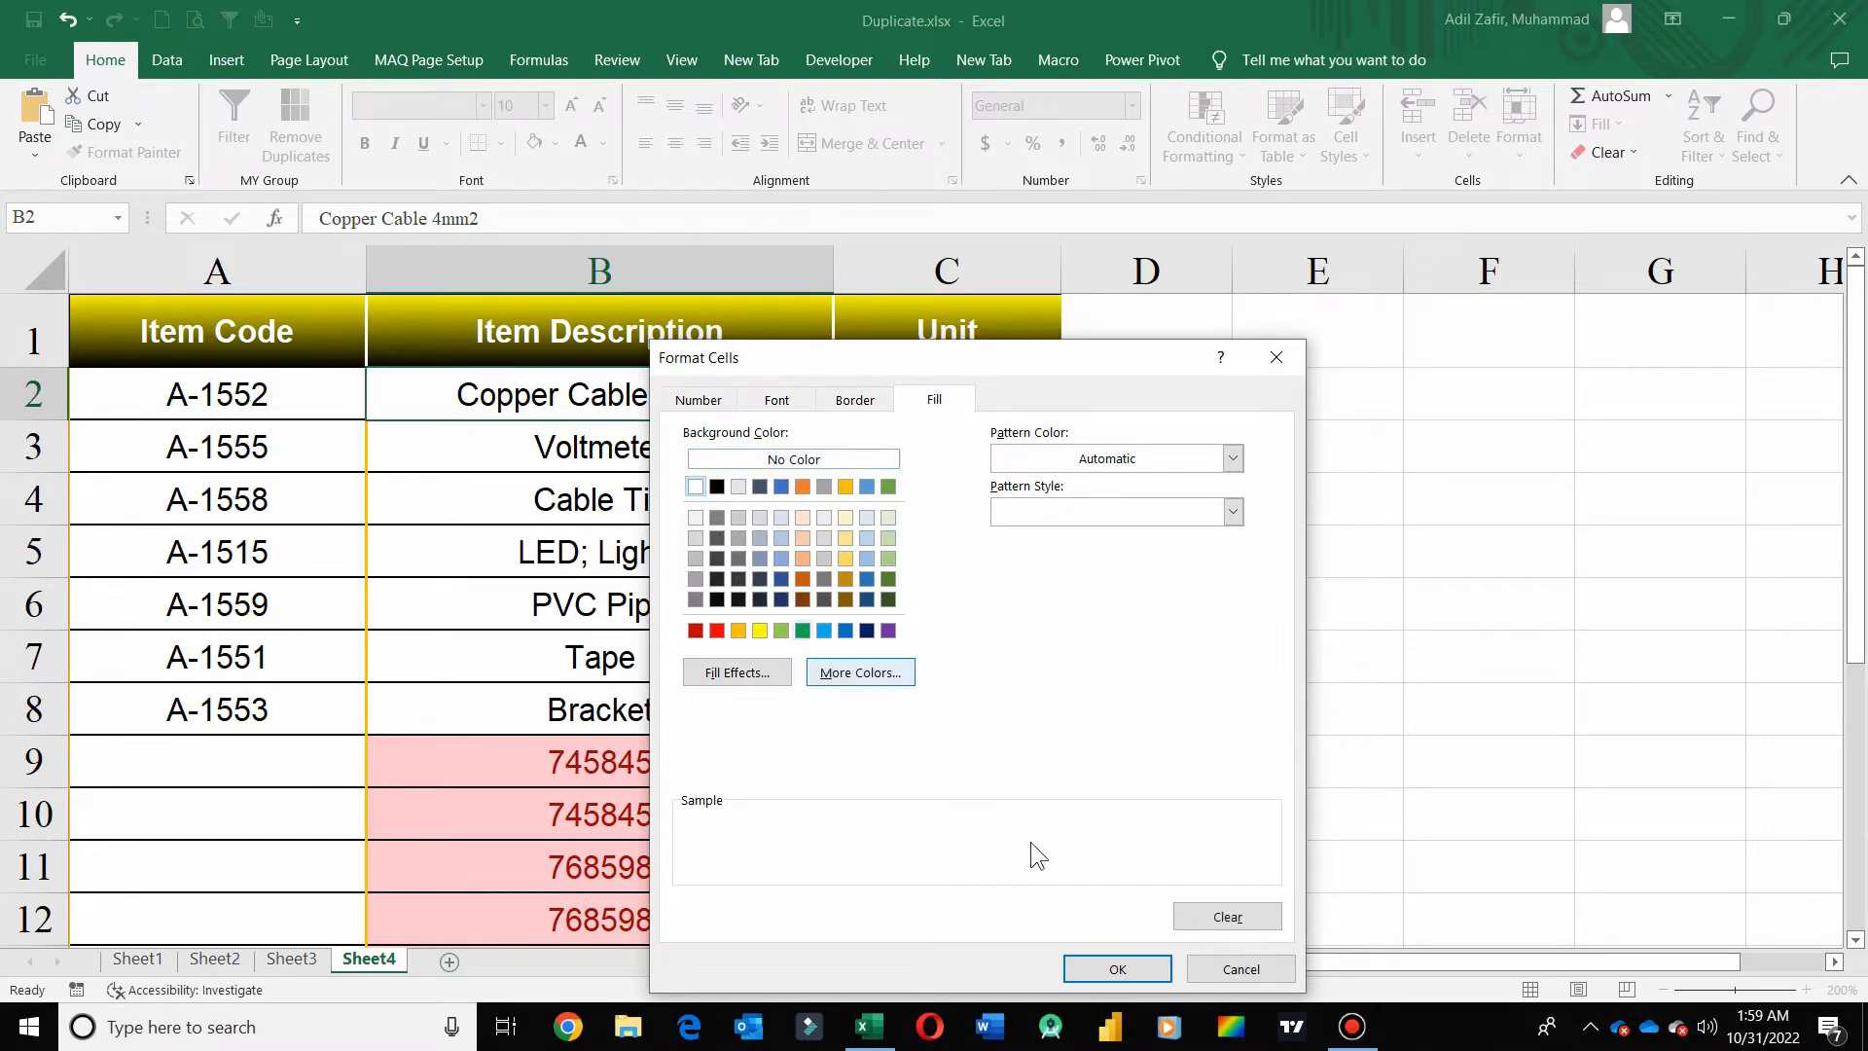
pyautogui.click(1116, 970)
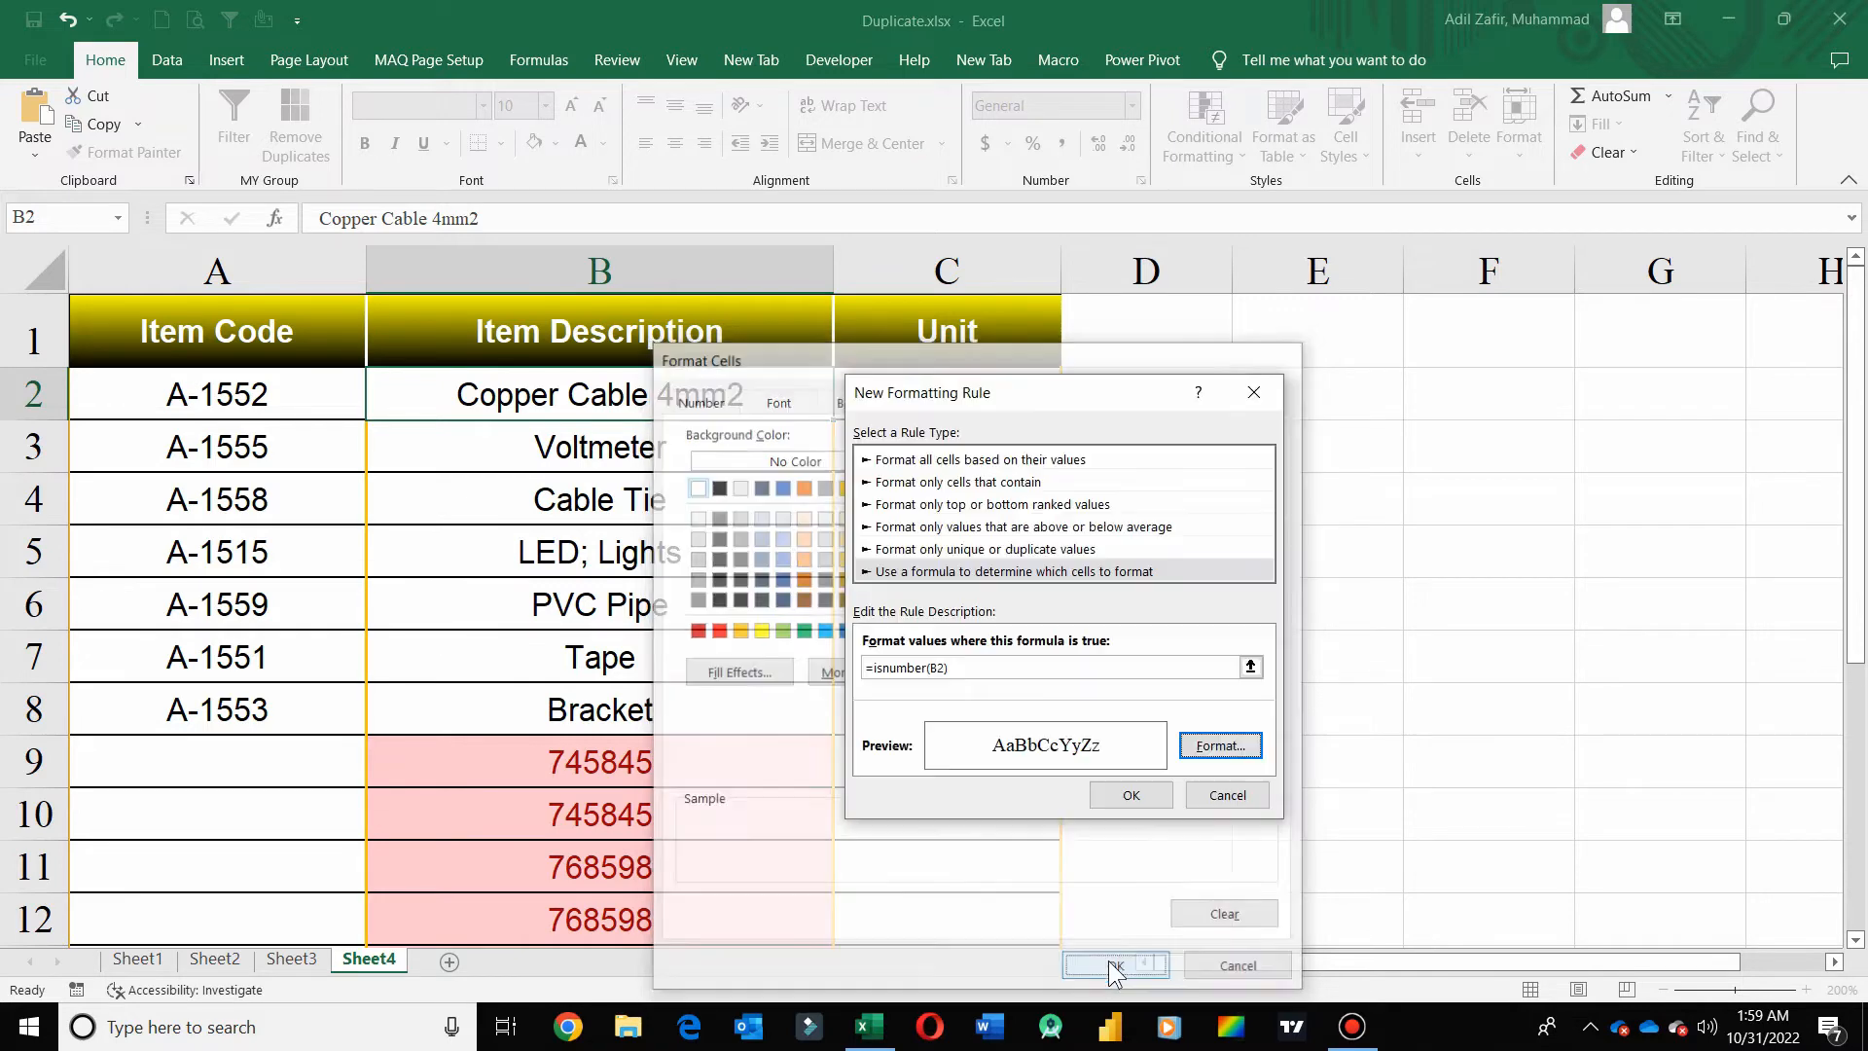
pyautogui.click(1128, 794)
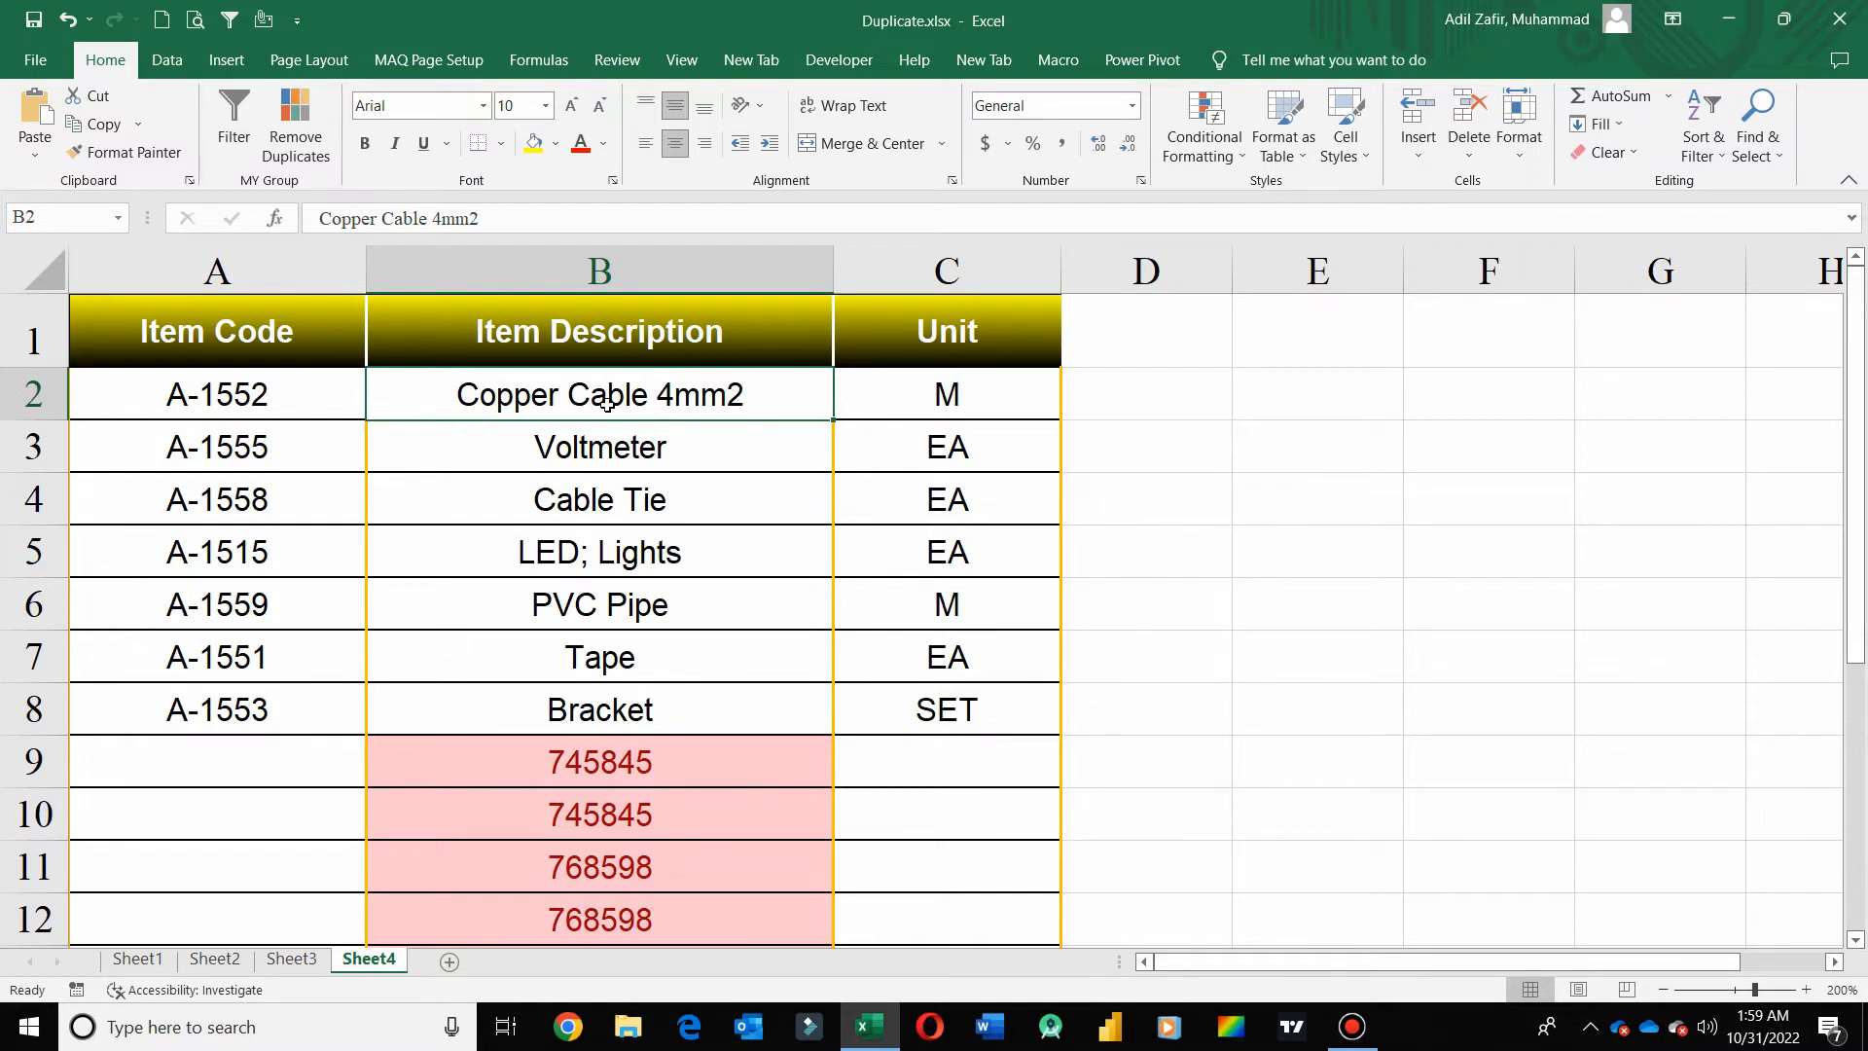
# Step: Copy the formatting of B2 onto cells B3 to B13 with Format Painter
pyautogui.click(138, 127)
pyautogui.click(139, 137)
pyautogui.click(128, 146)
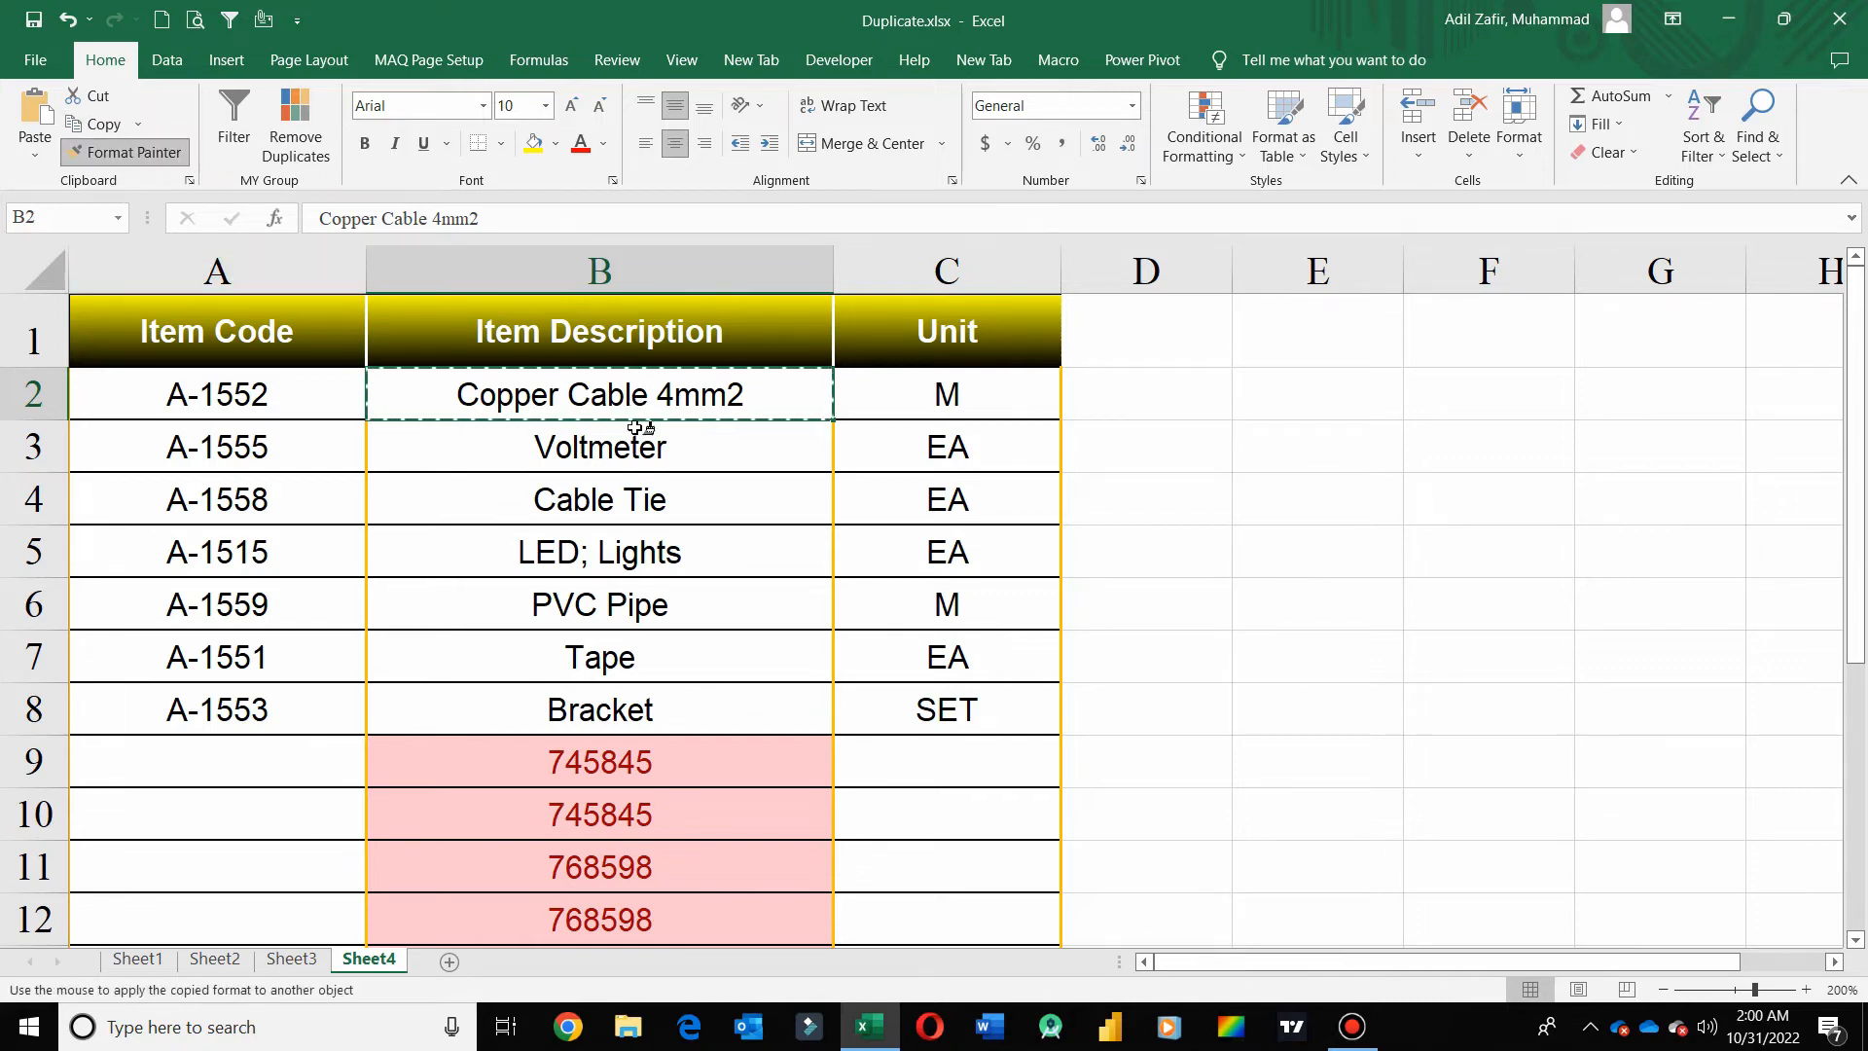
pyautogui.moveTo(646, 434)
pyautogui.mouseDown()
pyautogui.moveTo(695, 1046)
pyautogui.moveTo(675, 850)
pyautogui.mouseUp()
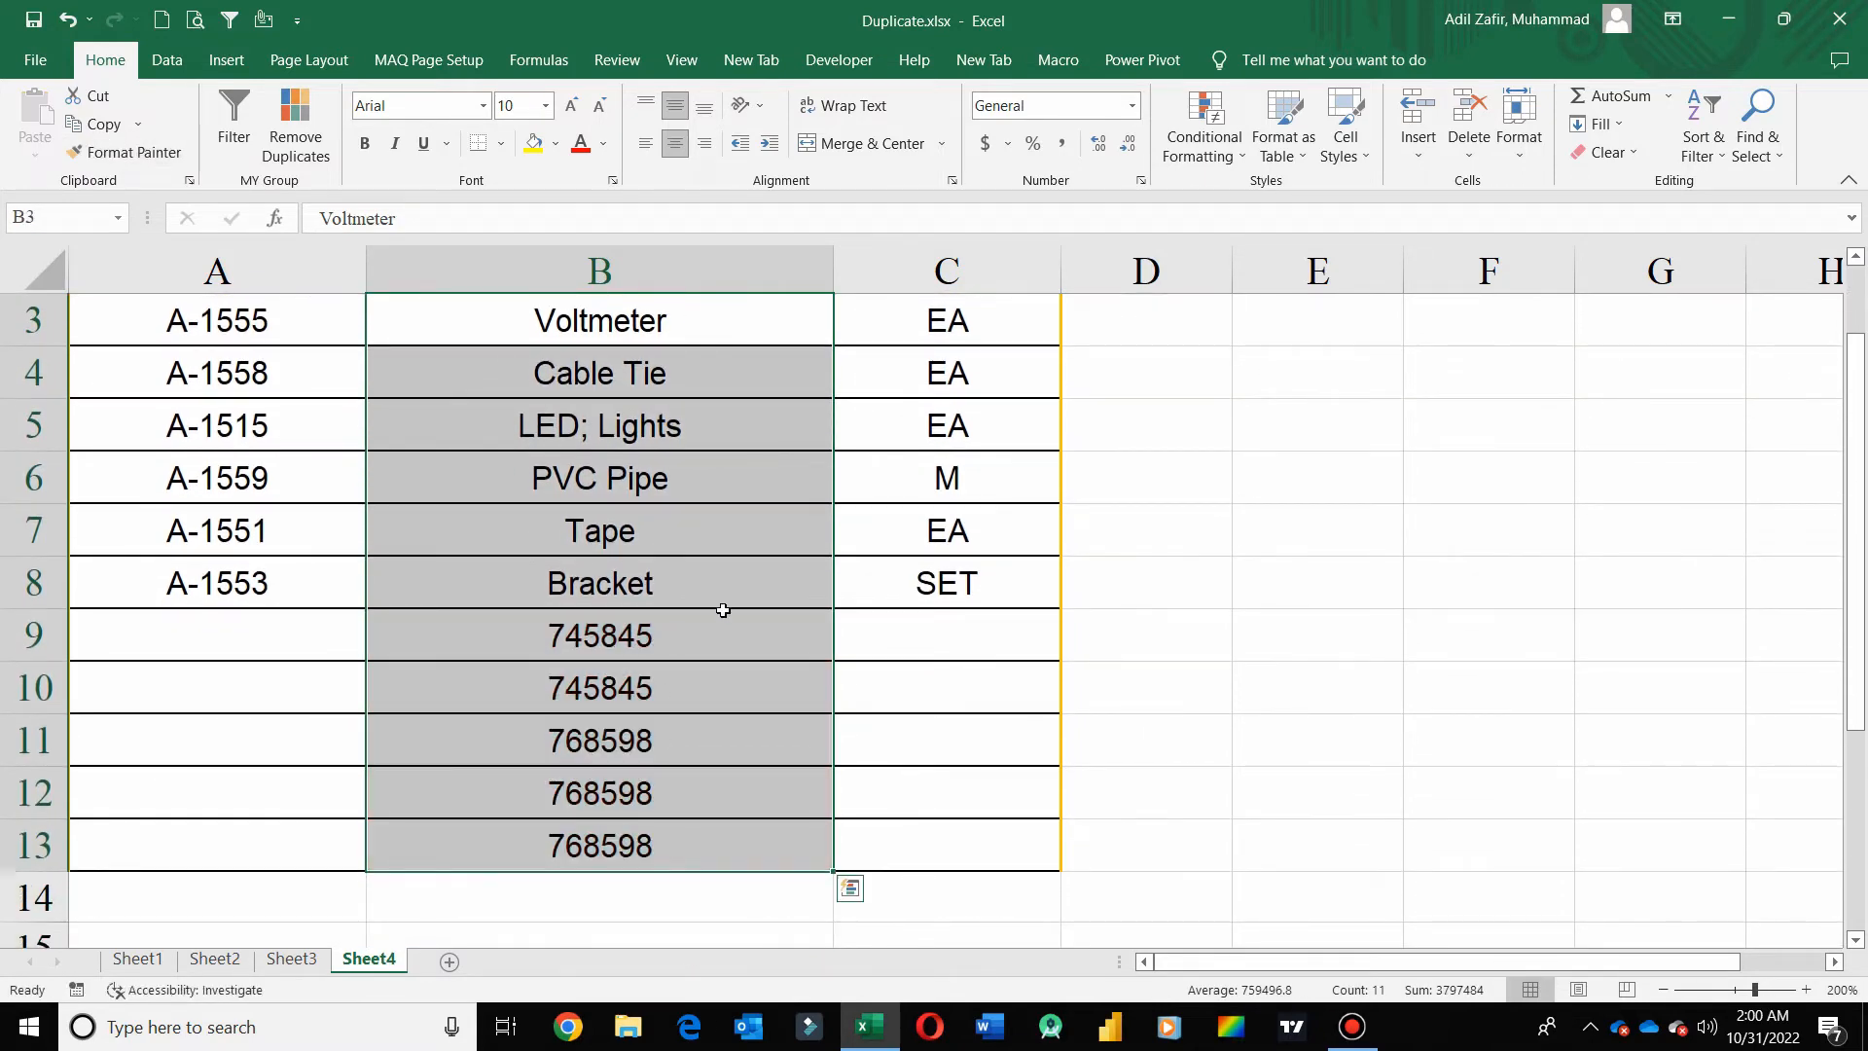
pyautogui.click(630, 654)
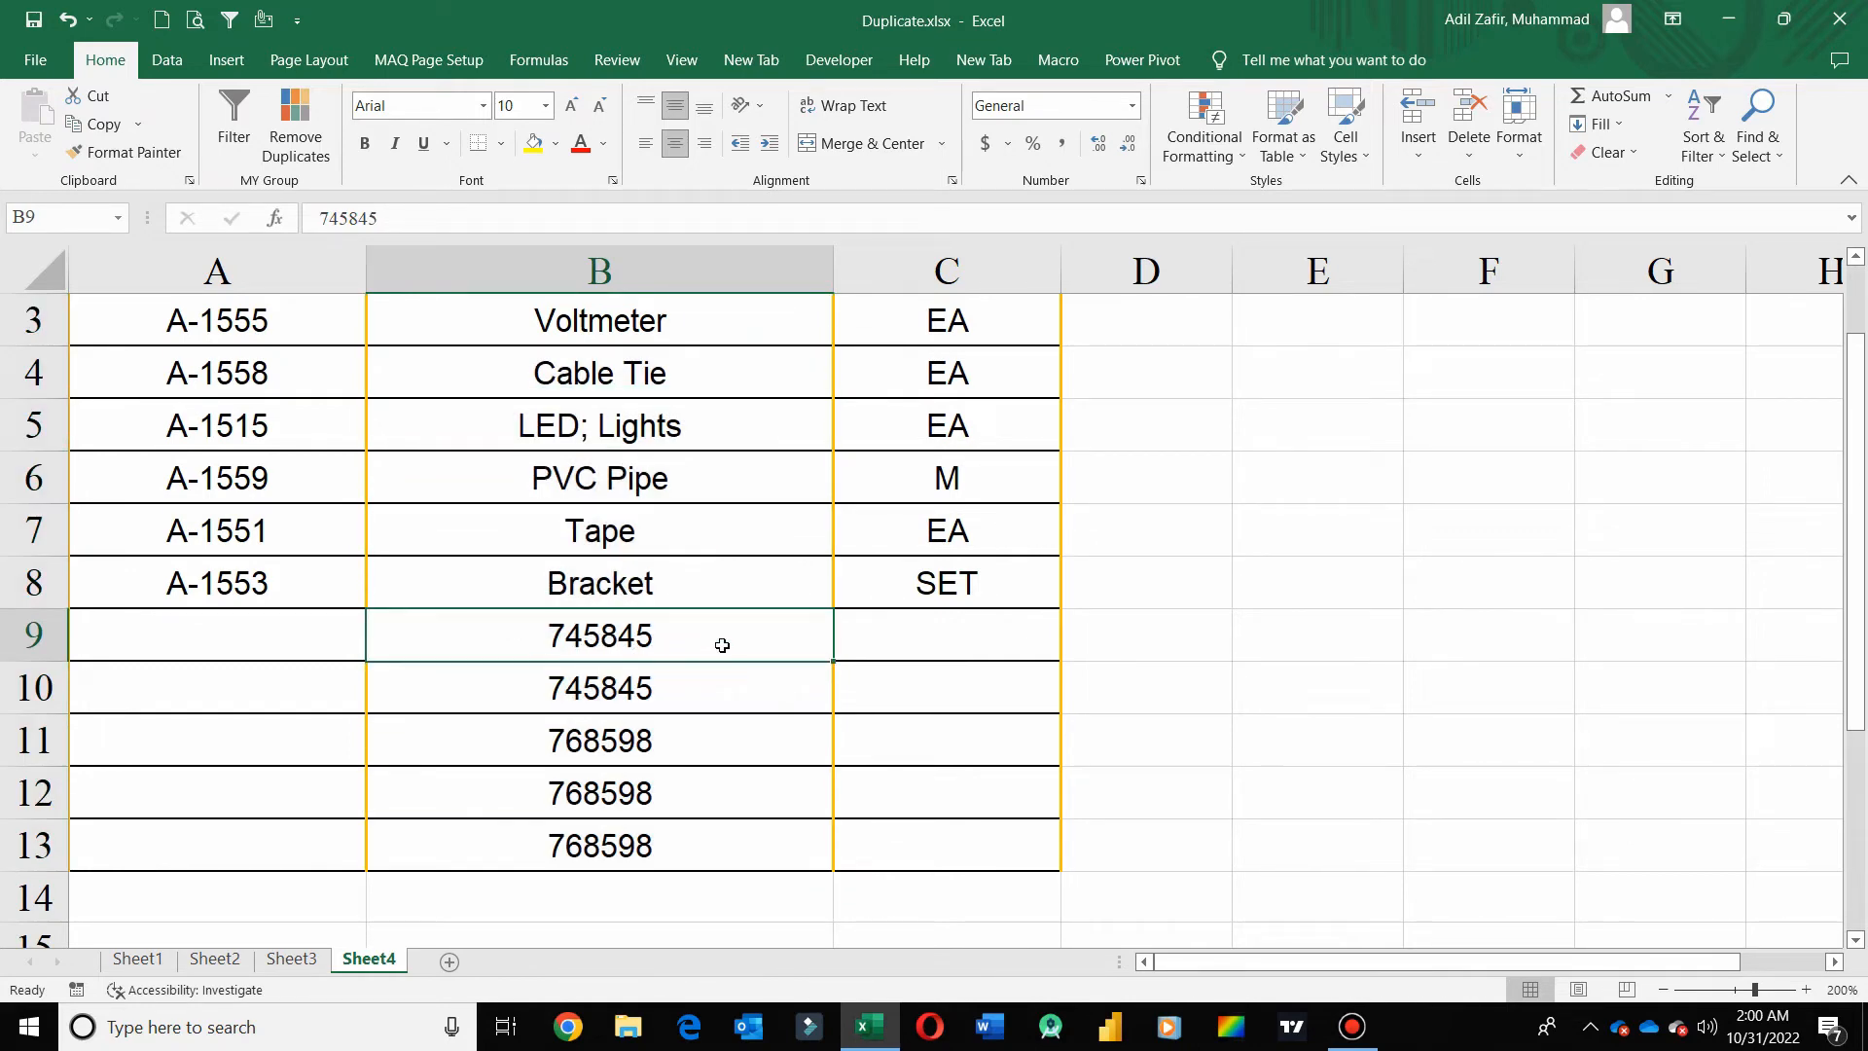
pyautogui.click(679, 748)
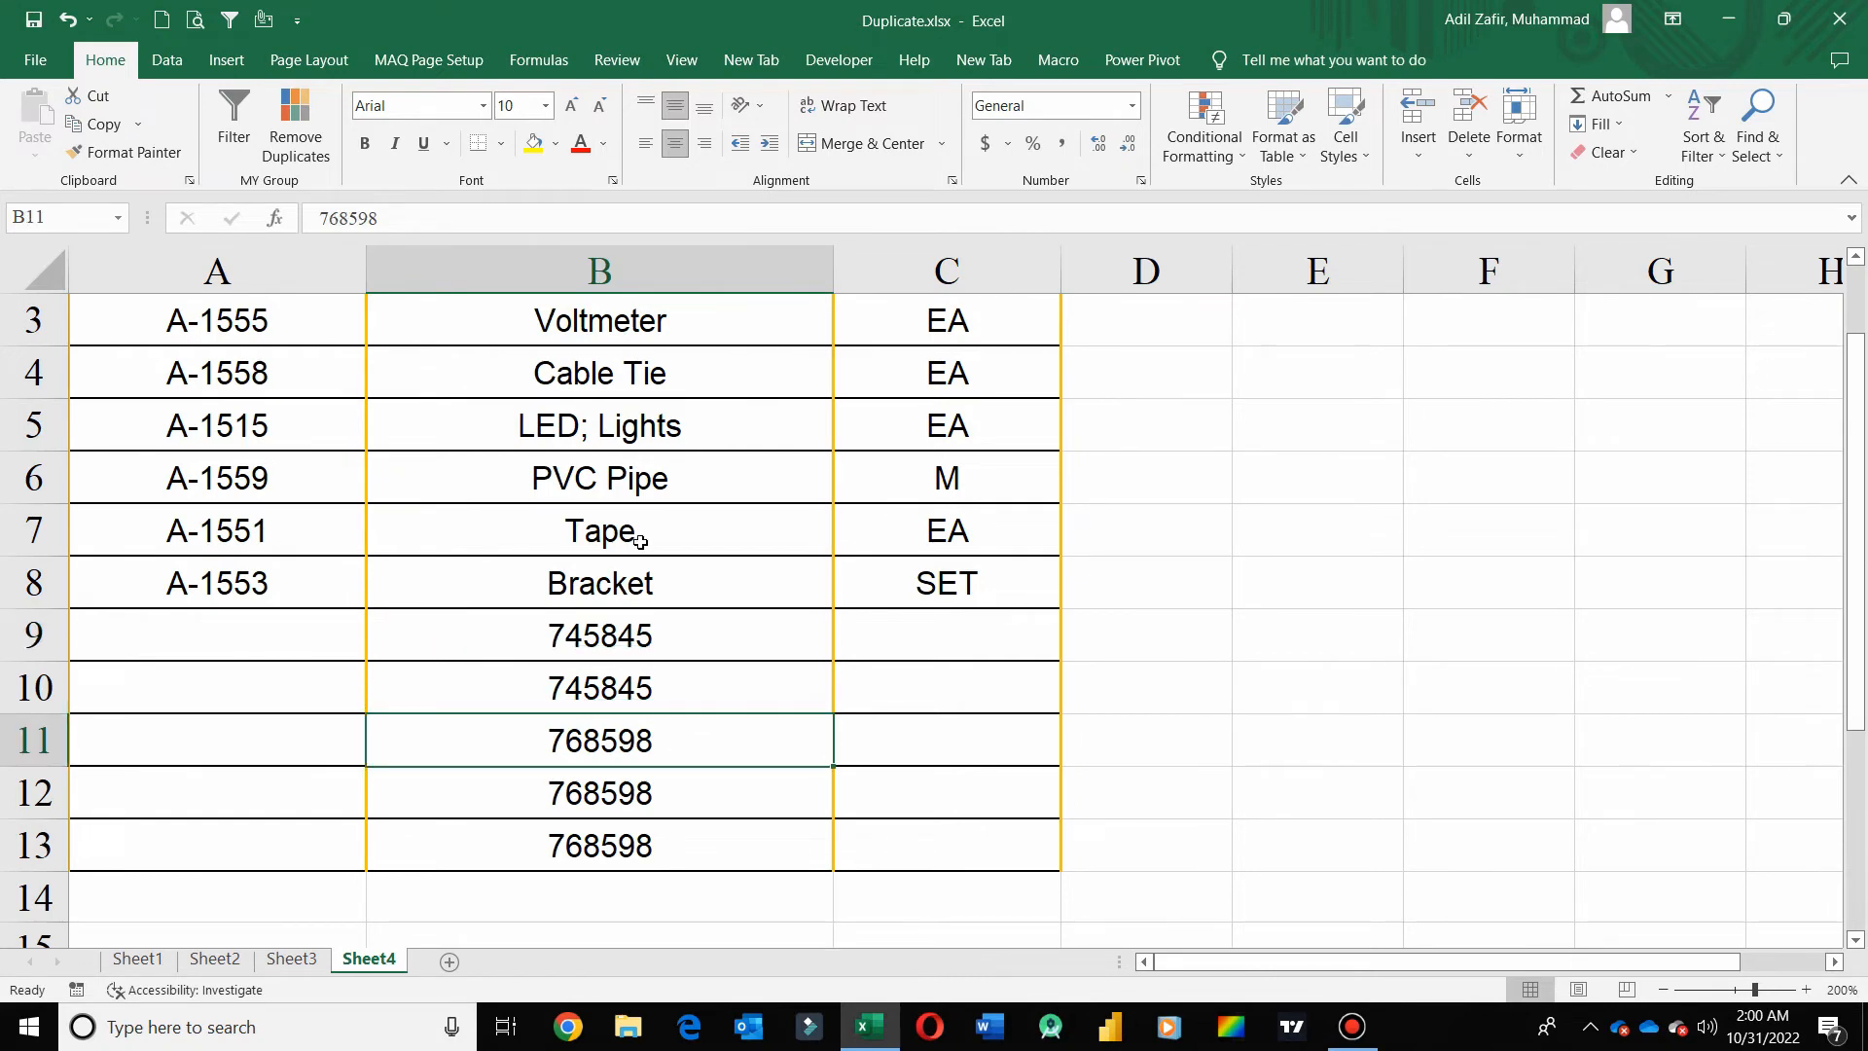
# Step: Test the highlighting by copying PVC Pipe from B6 into B11, clear the cell, and undo these changes to B11
pyautogui.click(645, 469)
pyautogui.hotkey('ctrl', 'c')
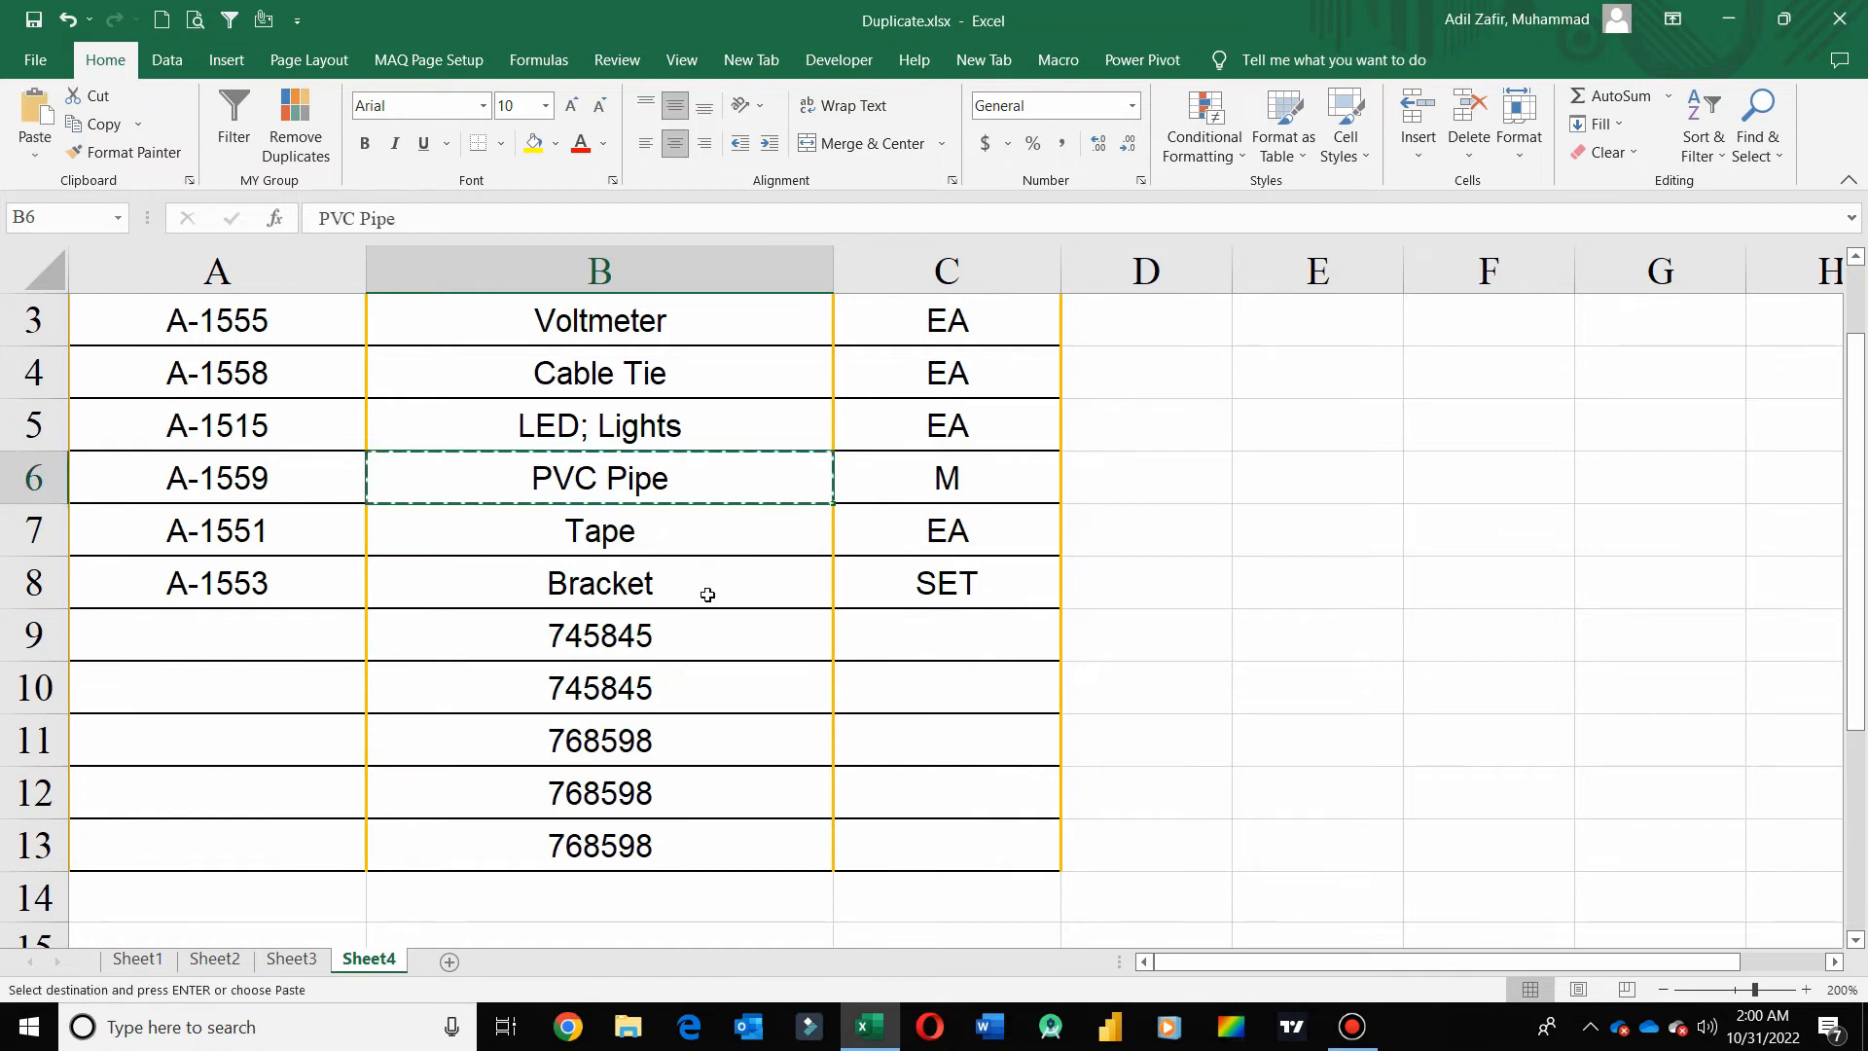
pyautogui.click(658, 747)
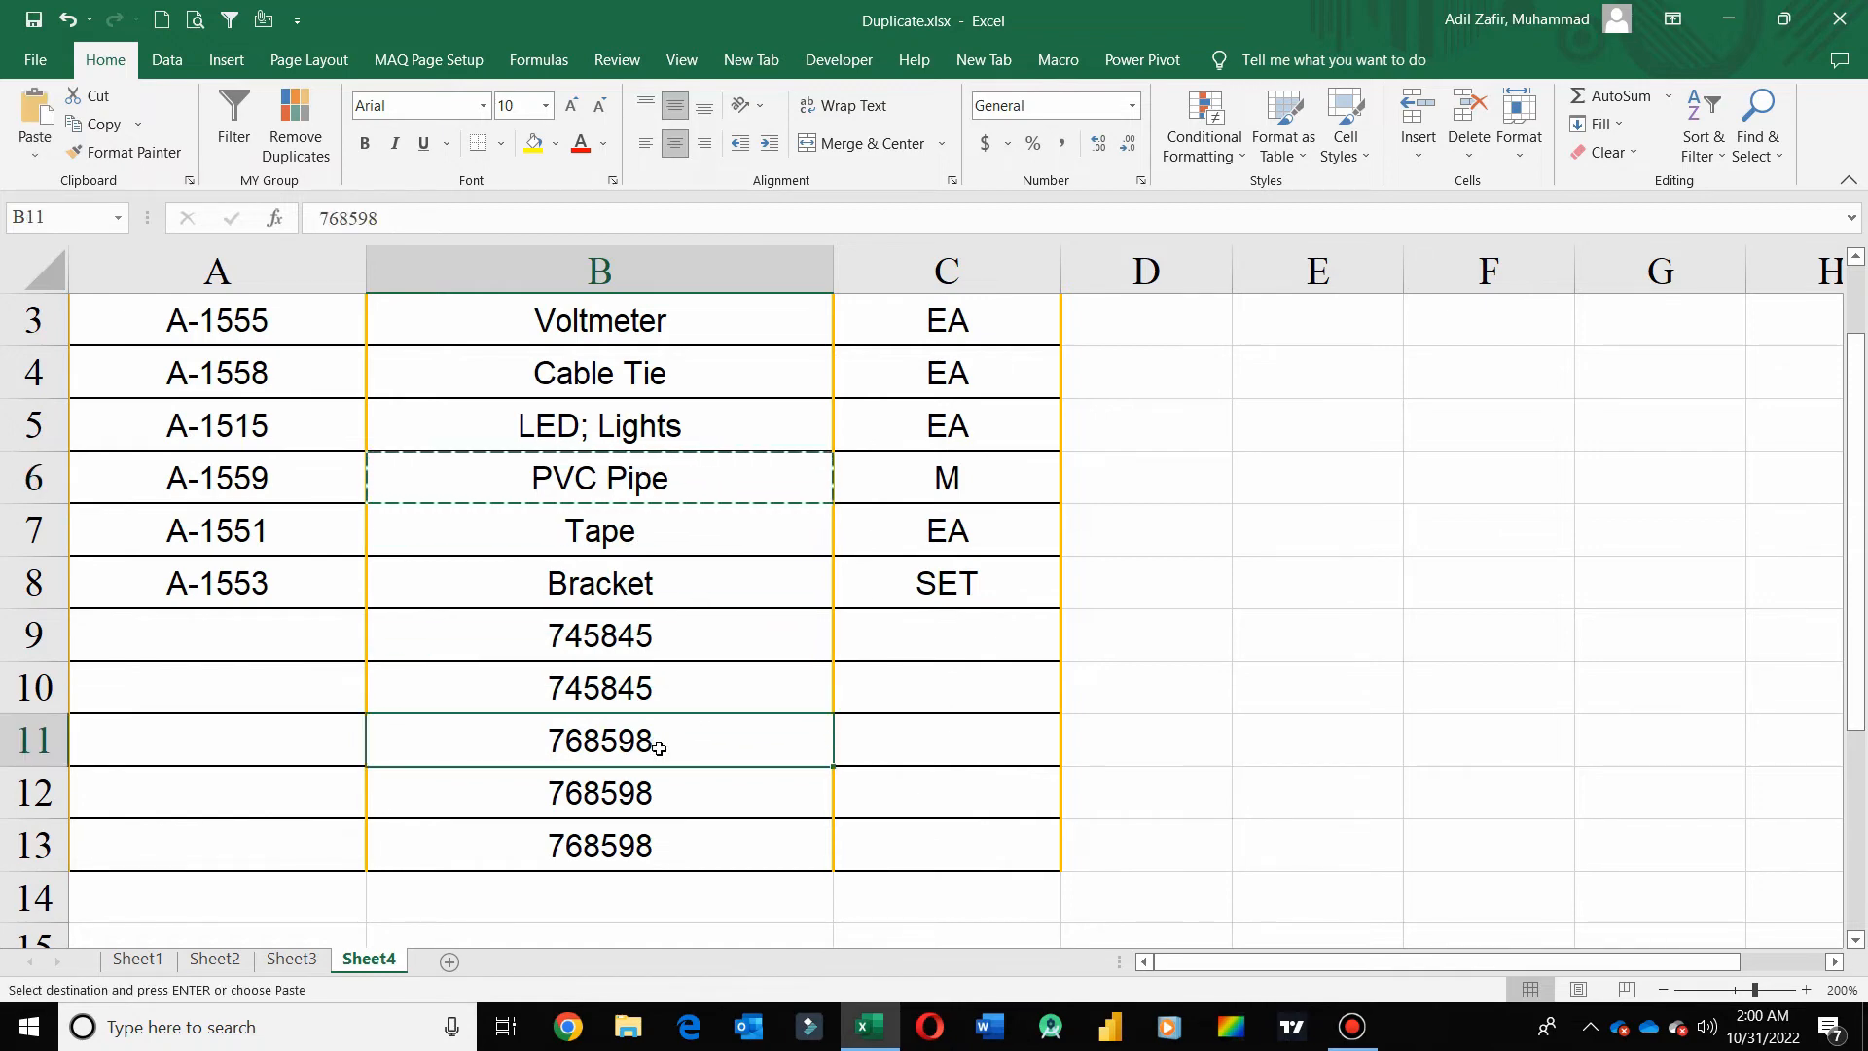
pyautogui.hotkey('ctrl', 'v')
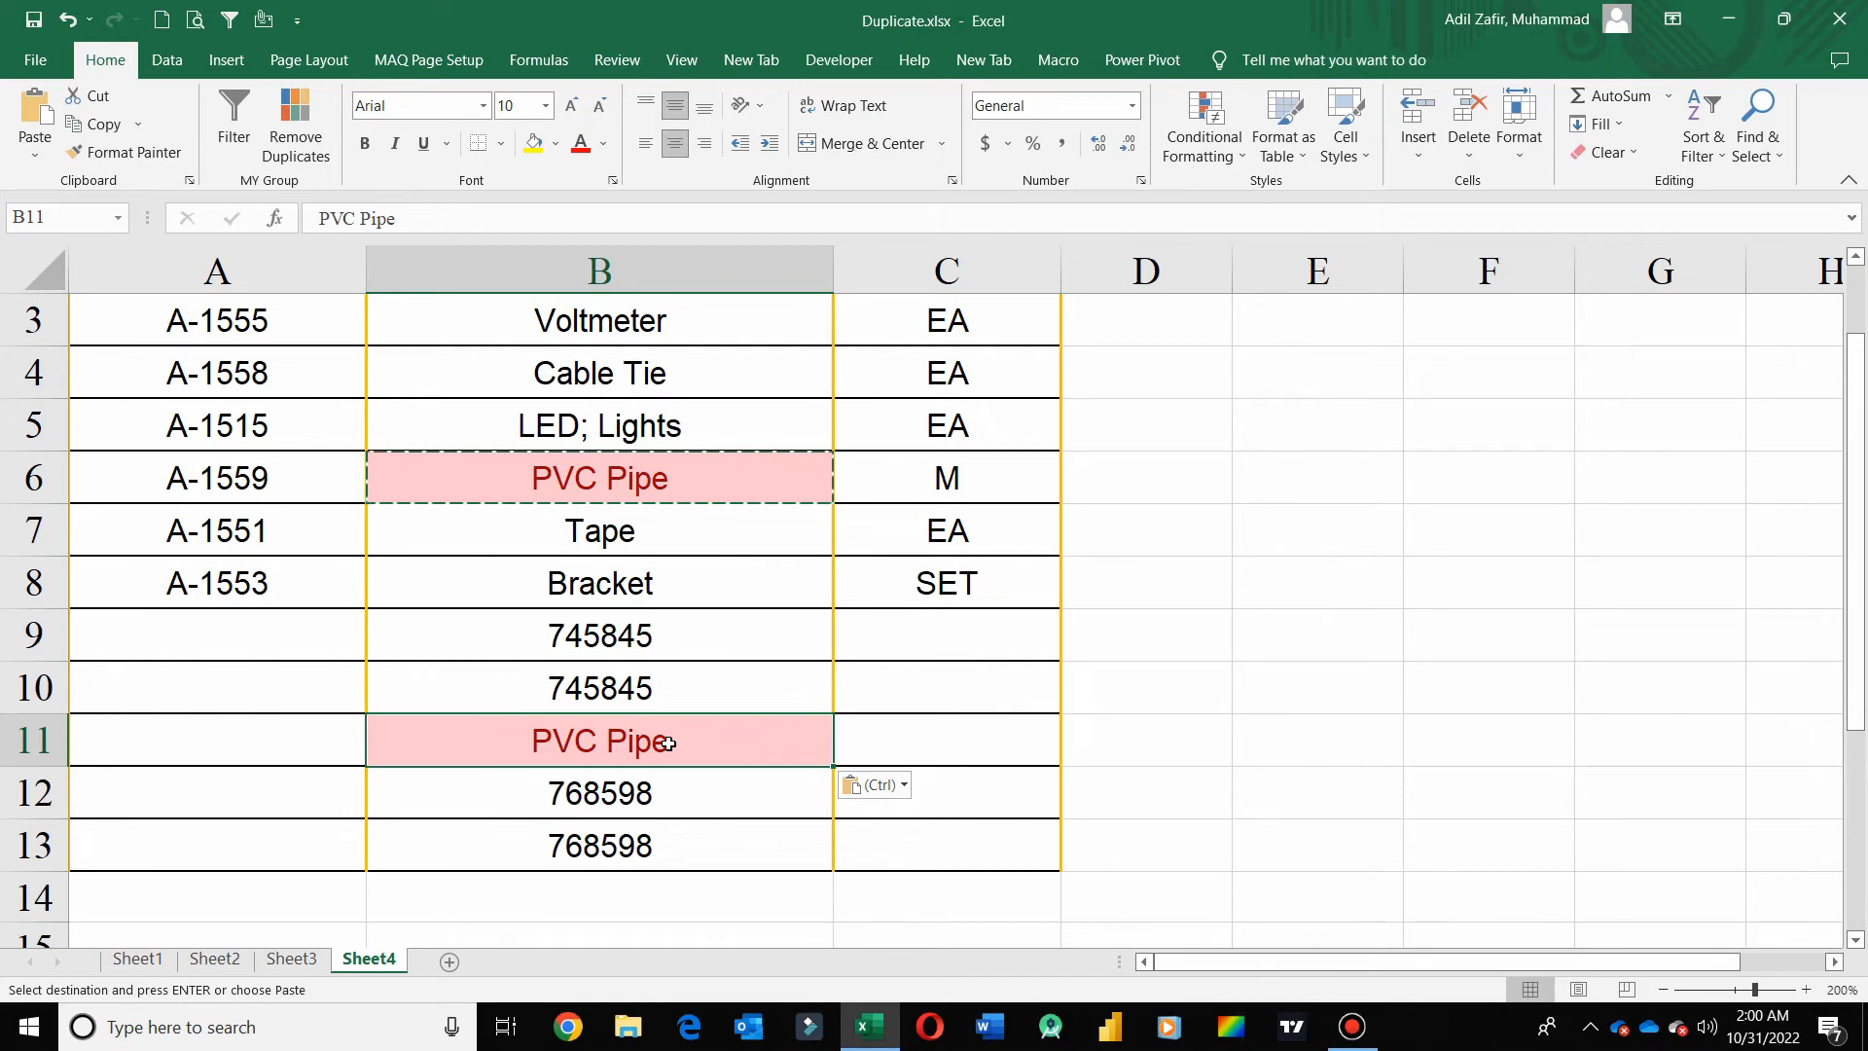
pyautogui.press('Delete')
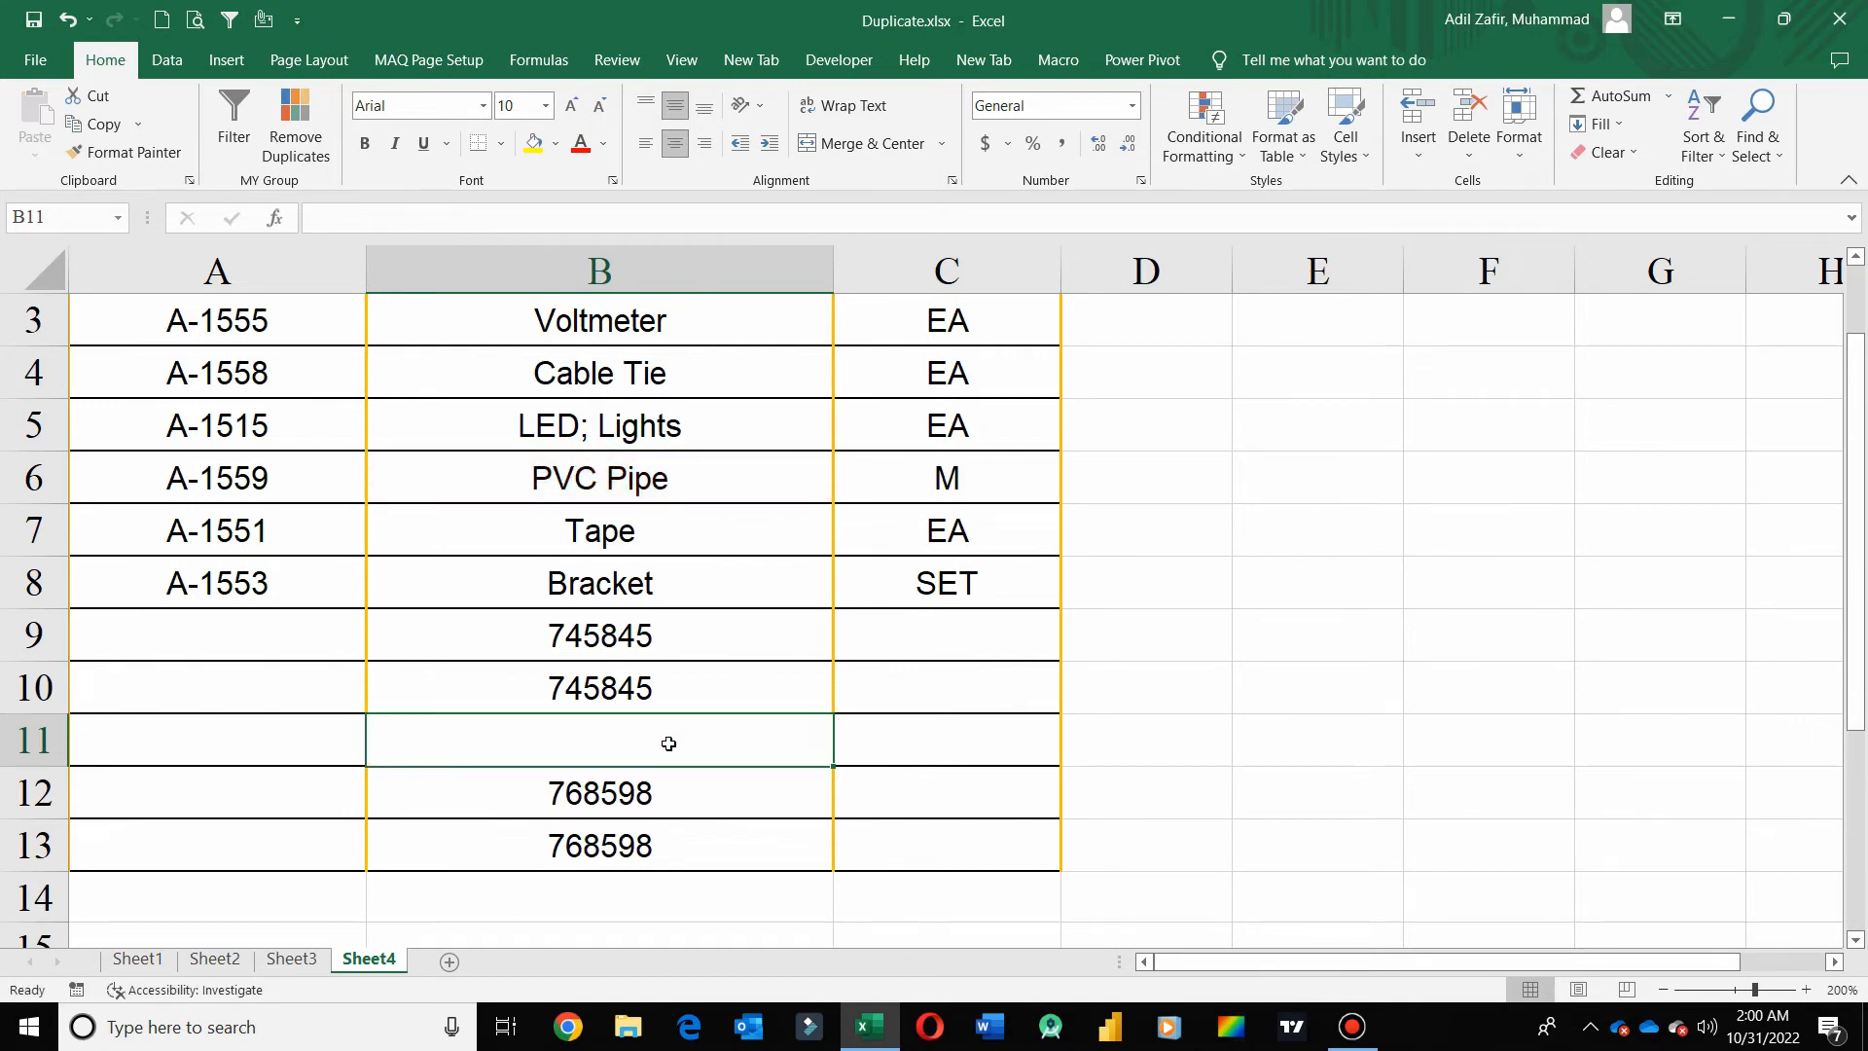
pyautogui.hotkey('ctrl', 'z')
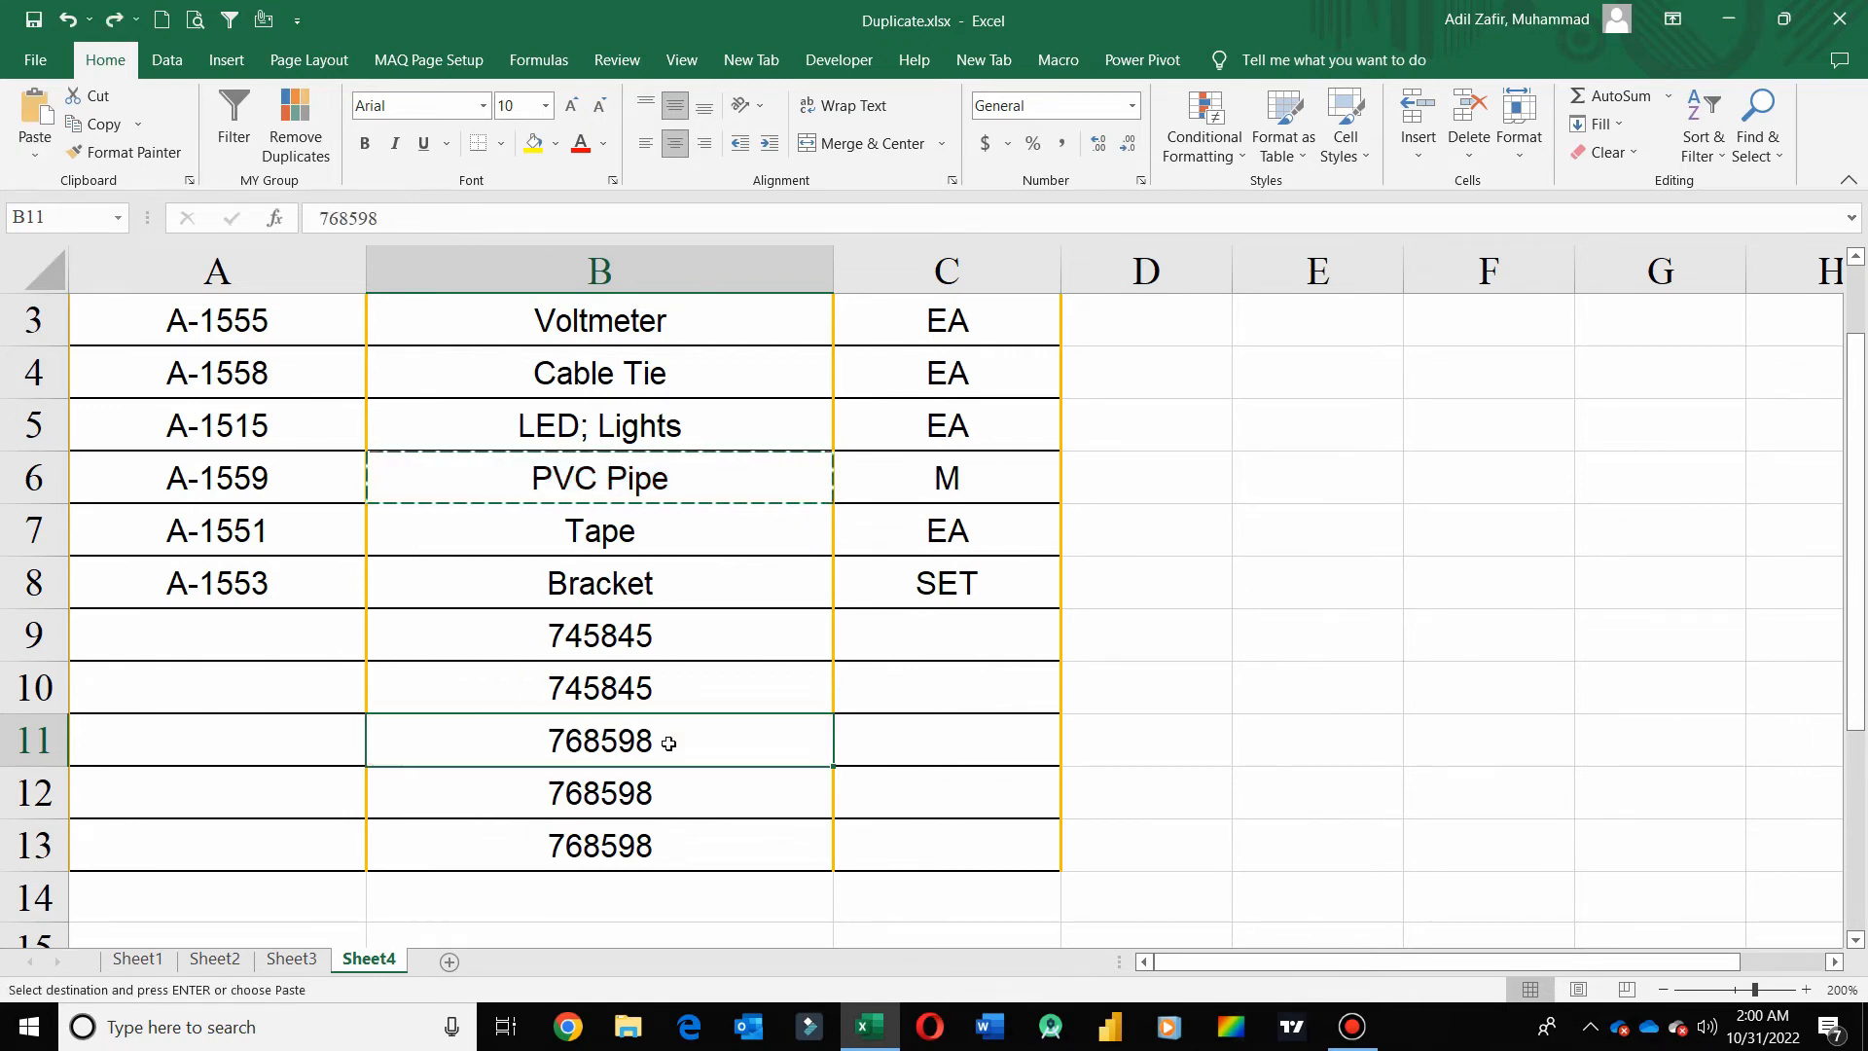
pyautogui.click(670, 635)
pyautogui.click(671, 688)
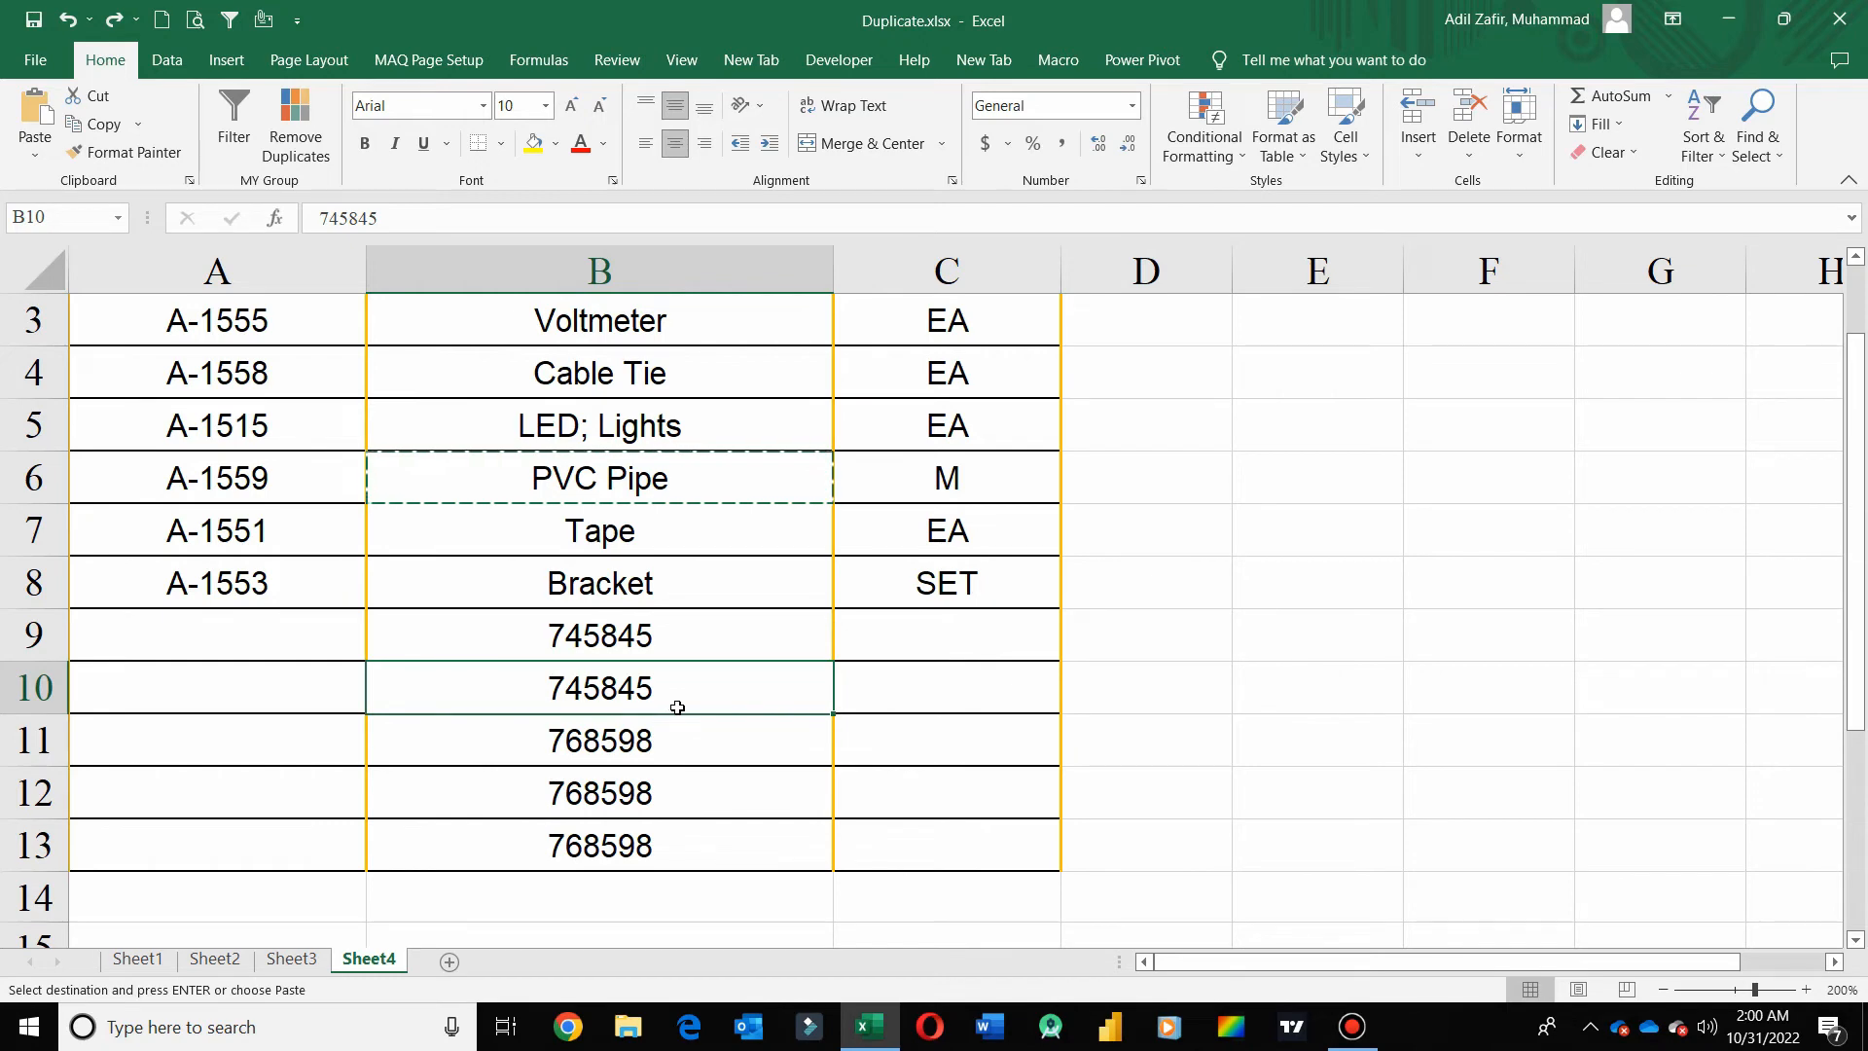
pyautogui.click(677, 632)
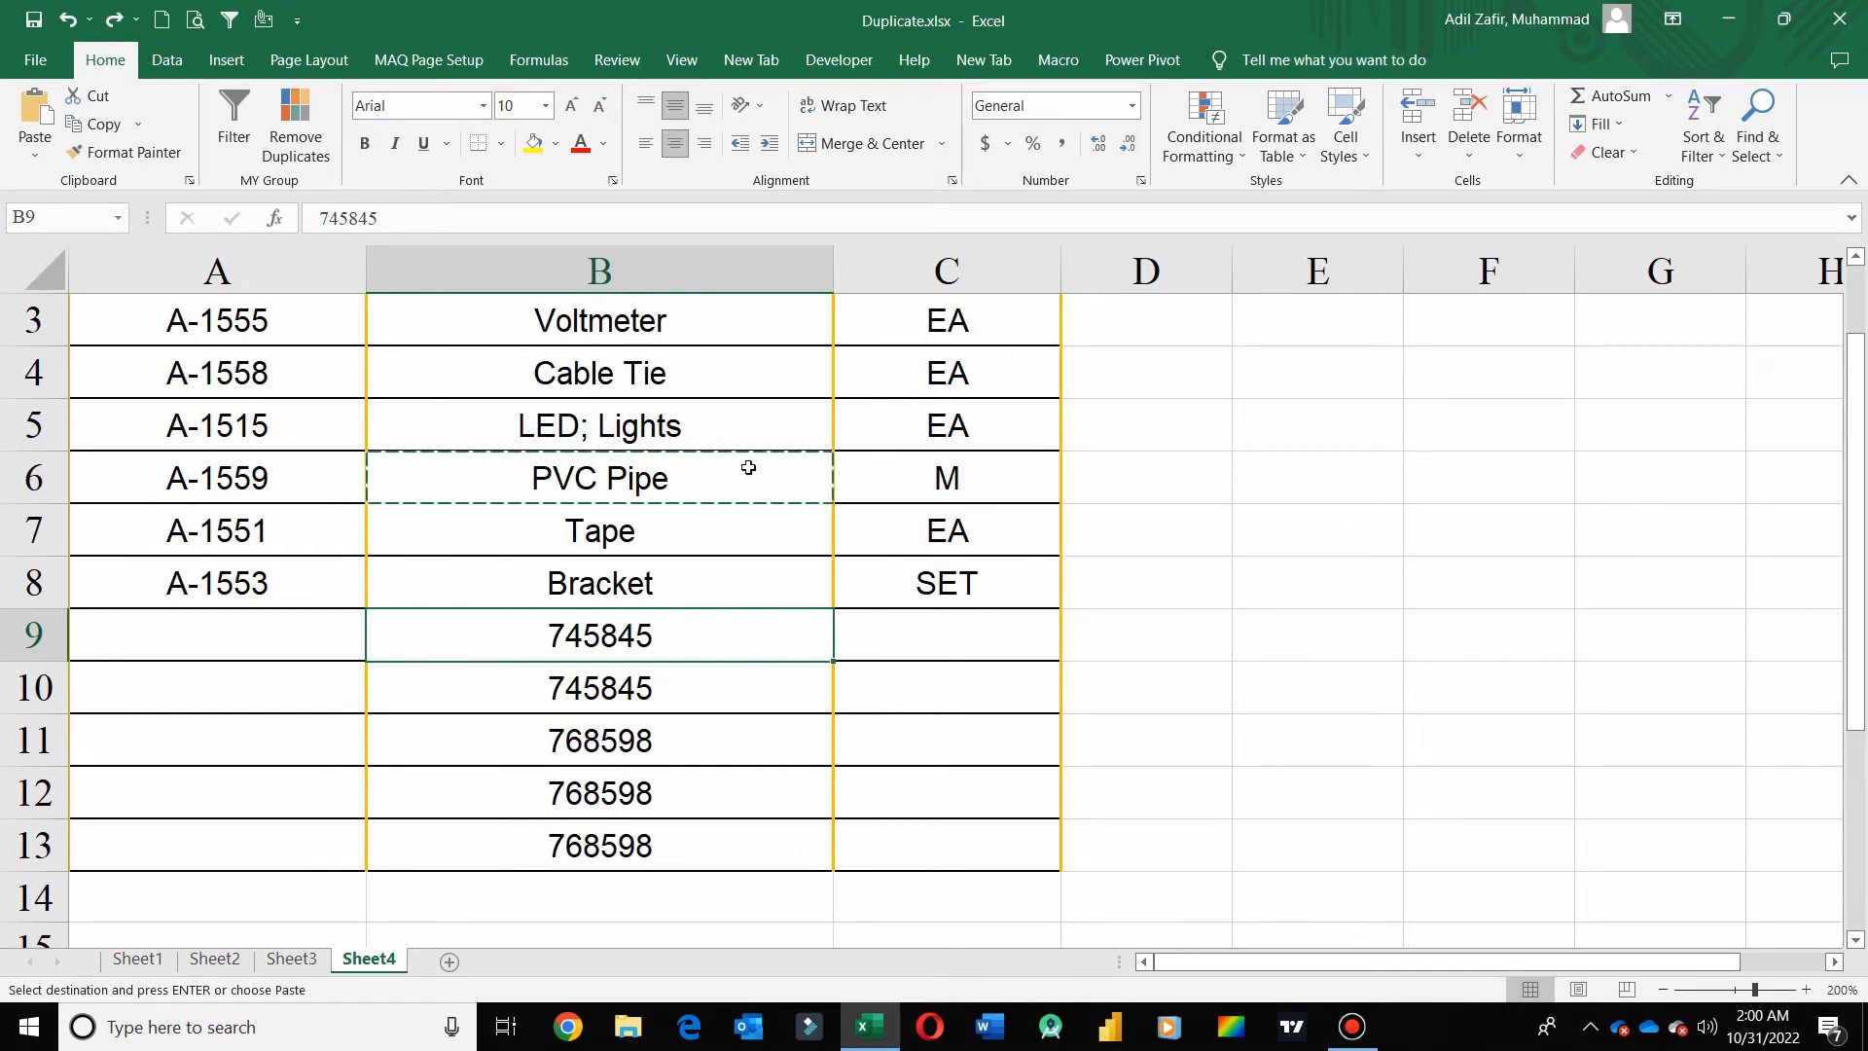
pyautogui.click(768, 795)
pyautogui.moveTo(1853, 536); pyautogui.dragTo(1853, 465)
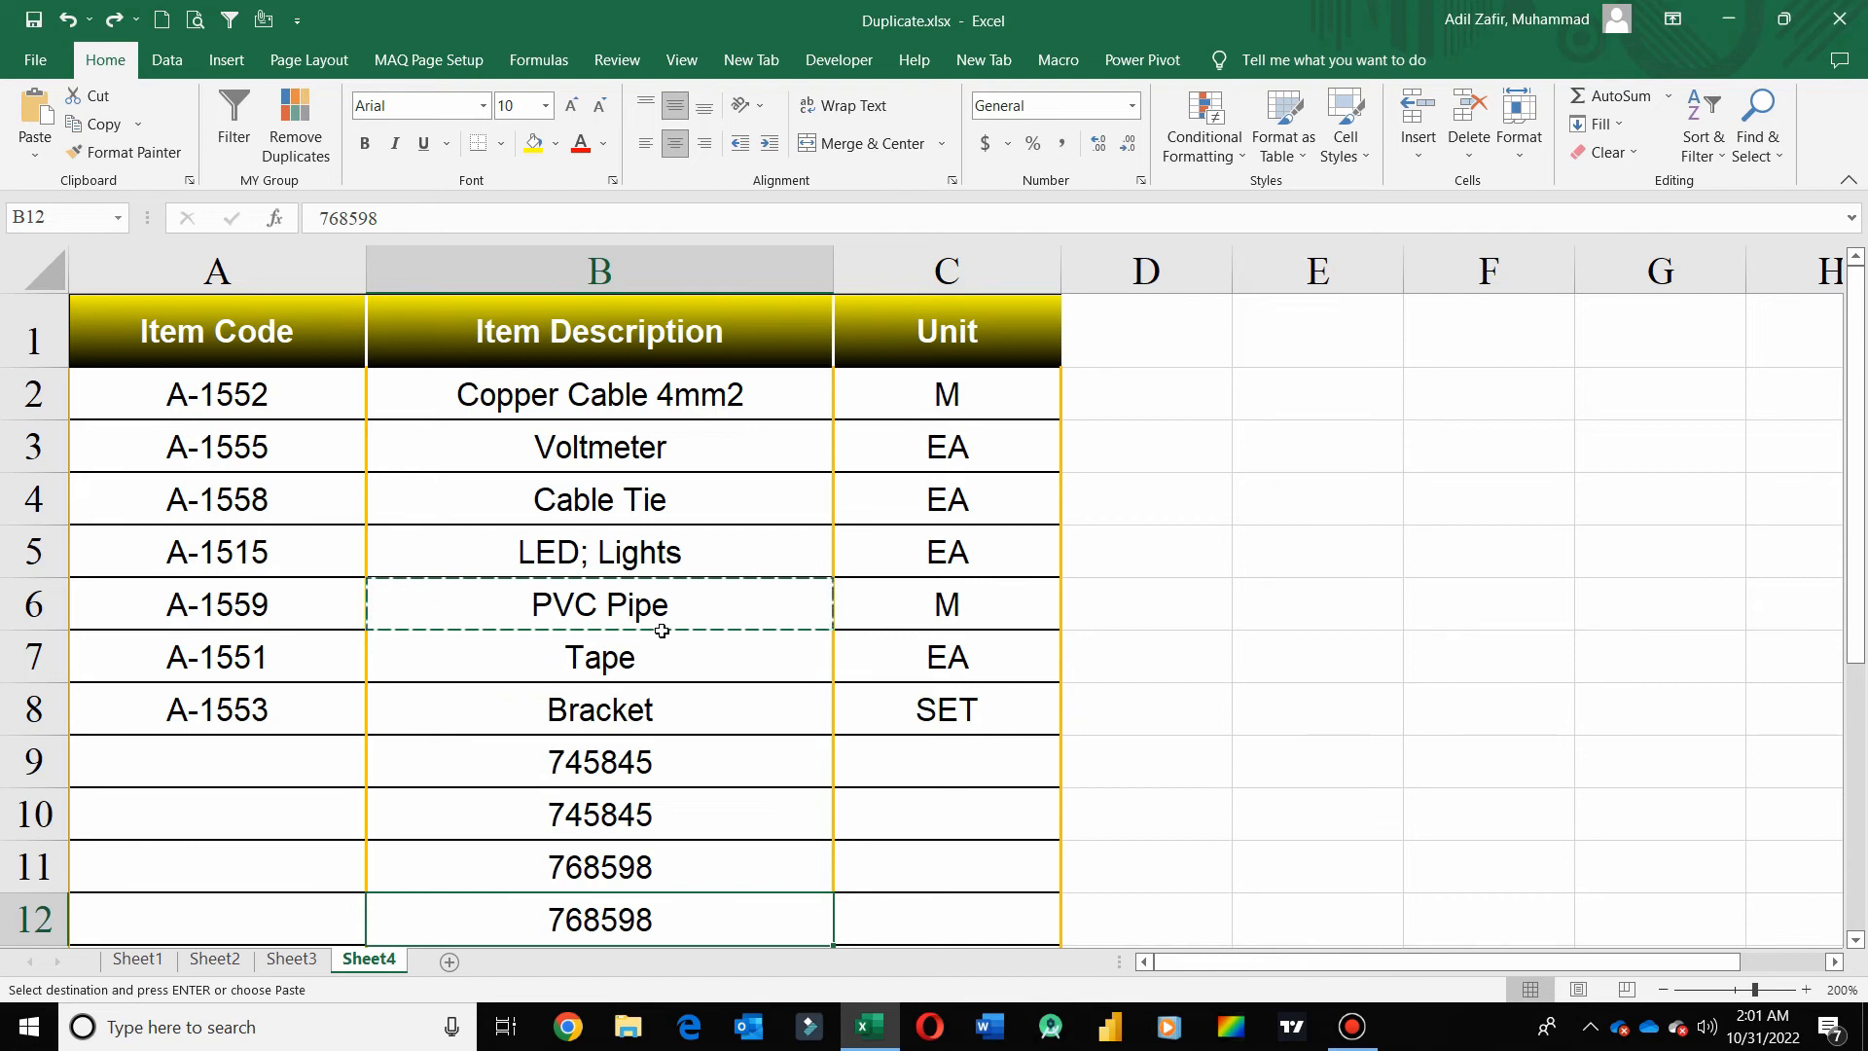
pyautogui.click(695, 400)
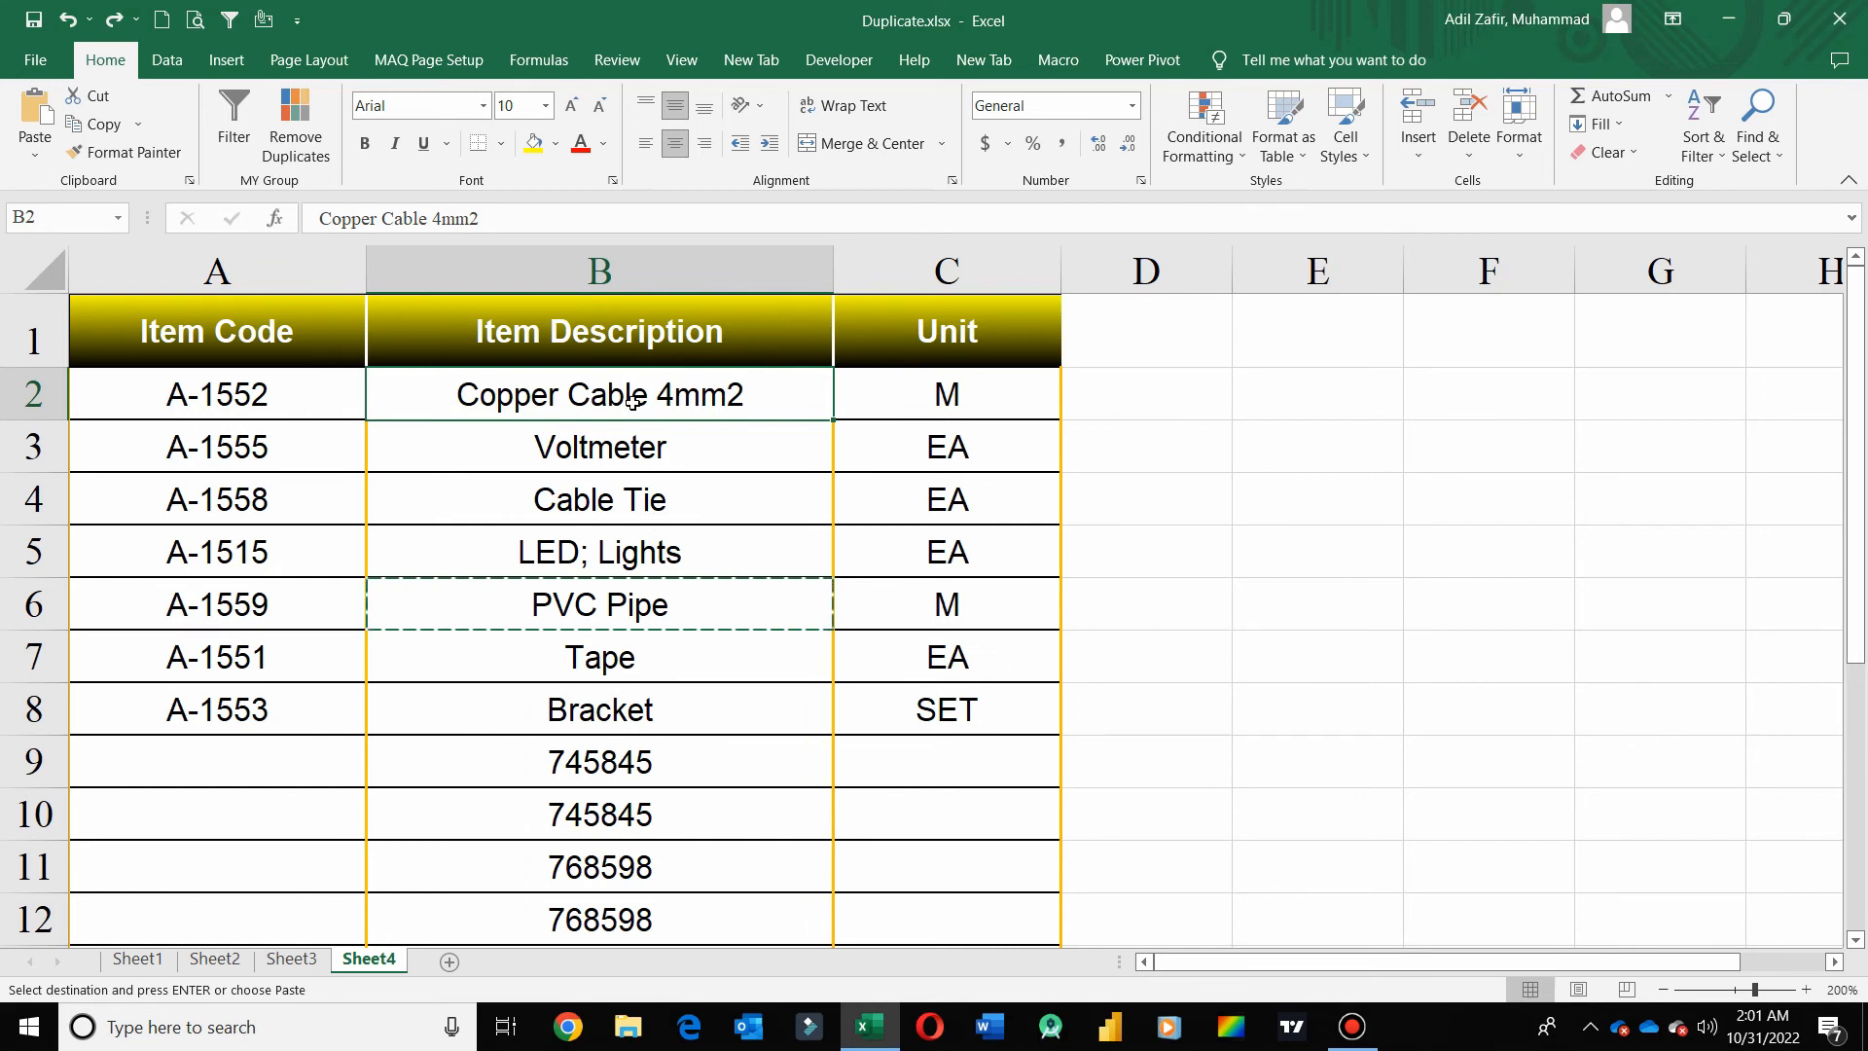
# Step: Copy the formatting of B4 onto the blank cells F3 to F8 with Format Painter
pyautogui.click(637, 496)
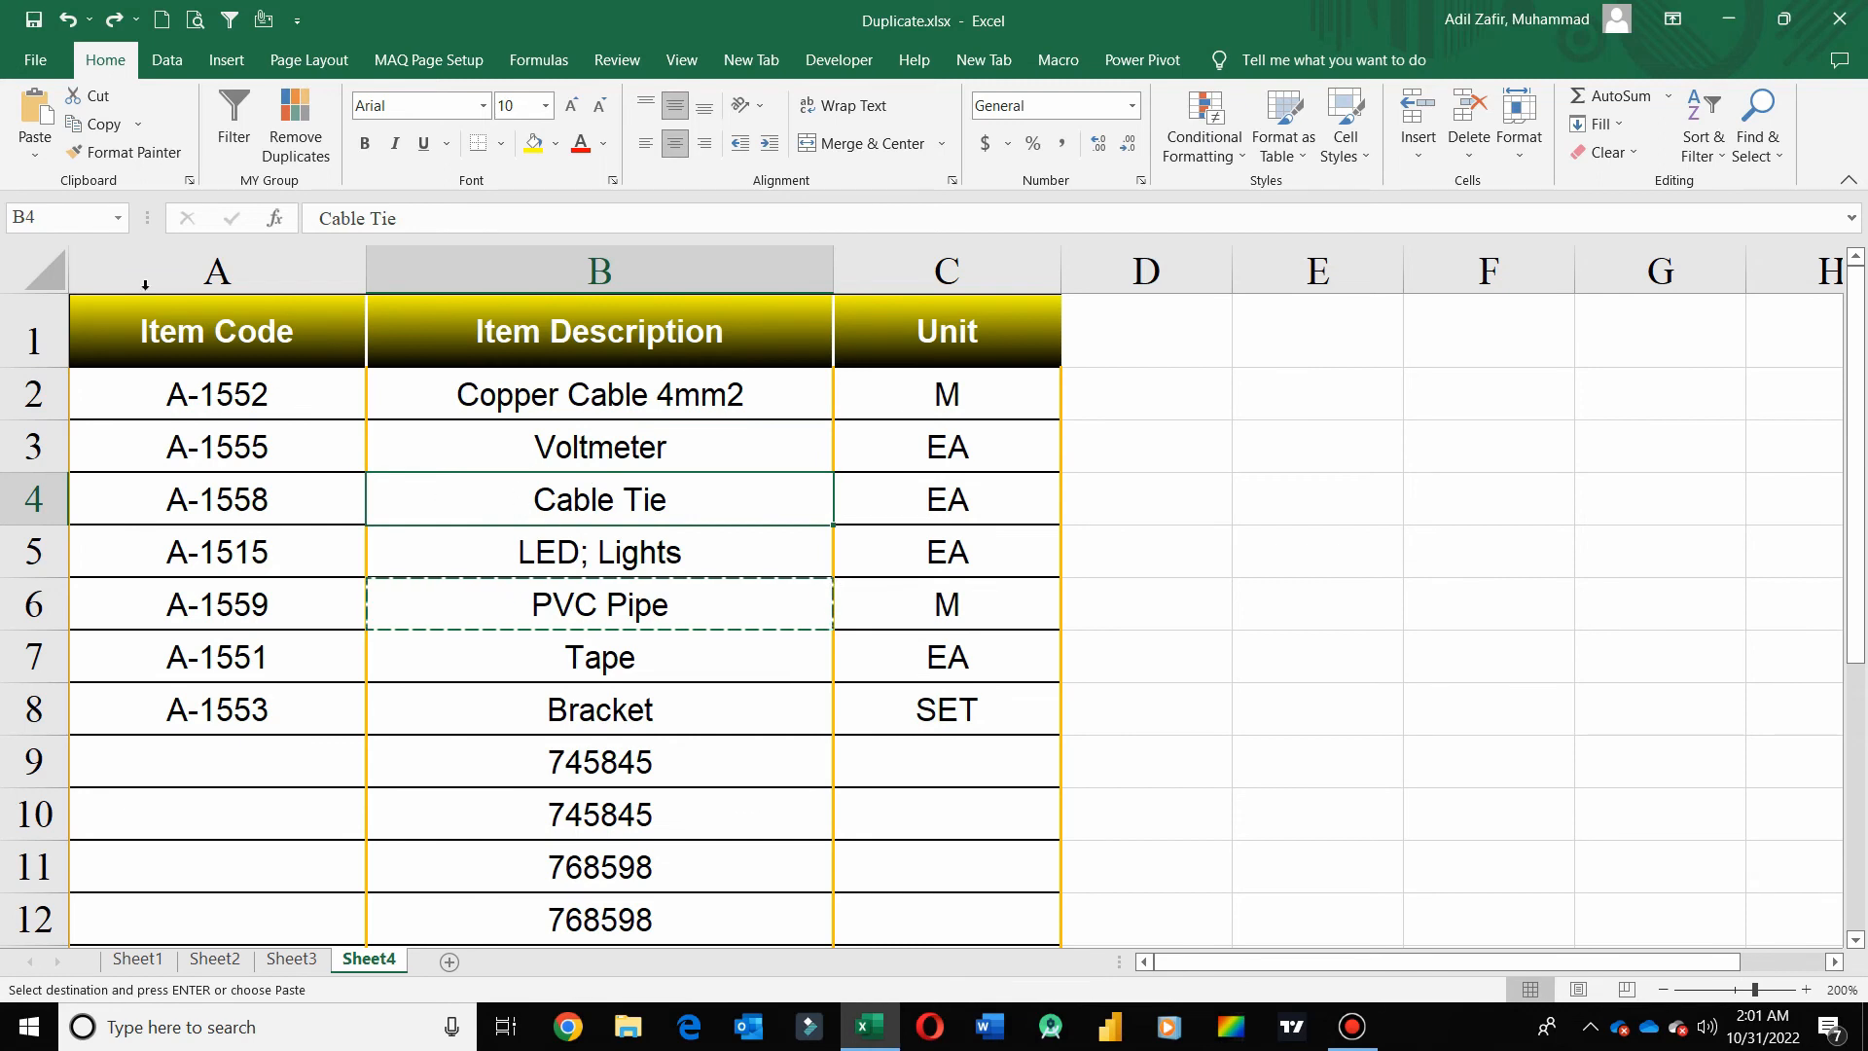
pyautogui.click(167, 158)
pyautogui.moveTo(1514, 435)
pyautogui.mouseDown()
pyautogui.moveTo(1526, 630)
pyautogui.moveTo(1529, 563)
pyautogui.mouseUp()
# Step: Enter the duplicate text "ok" in cells F3 and F4 to test the copied formatting
pyautogui.click(1493, 461)
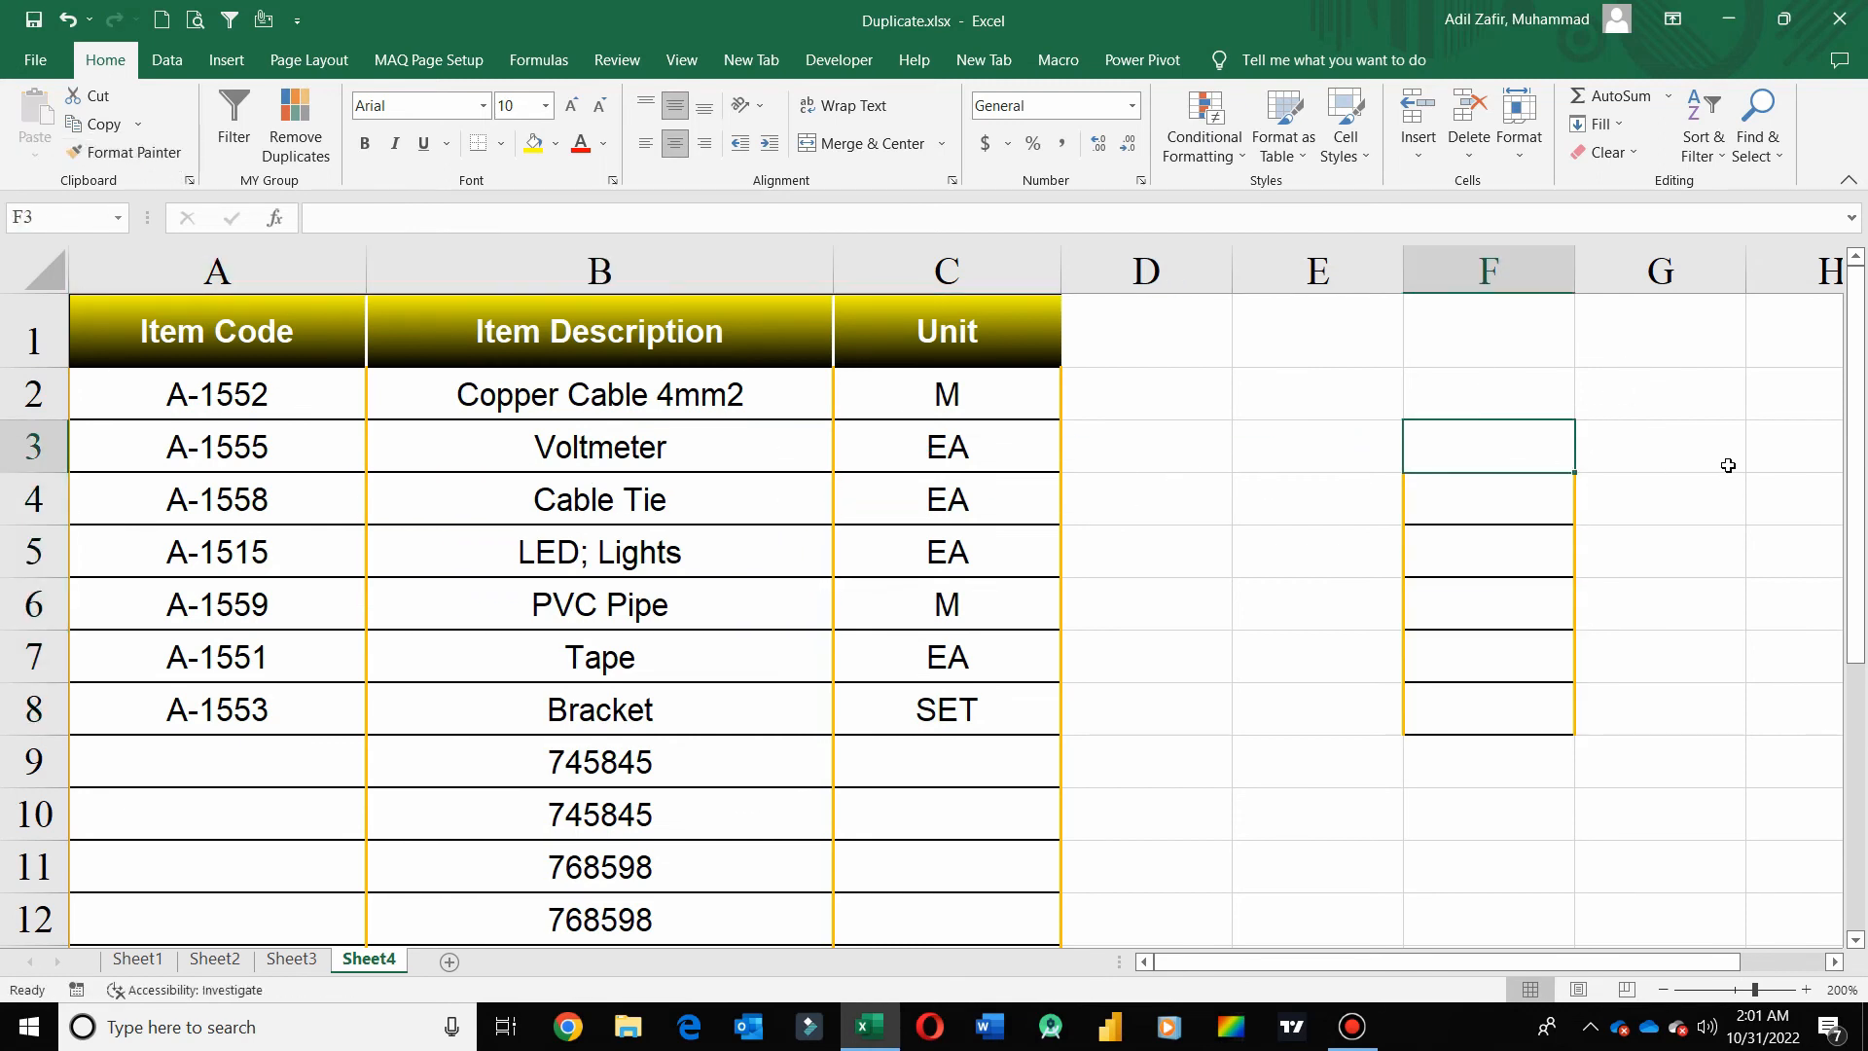
pyautogui.write('ok')
pyautogui.press('Return')
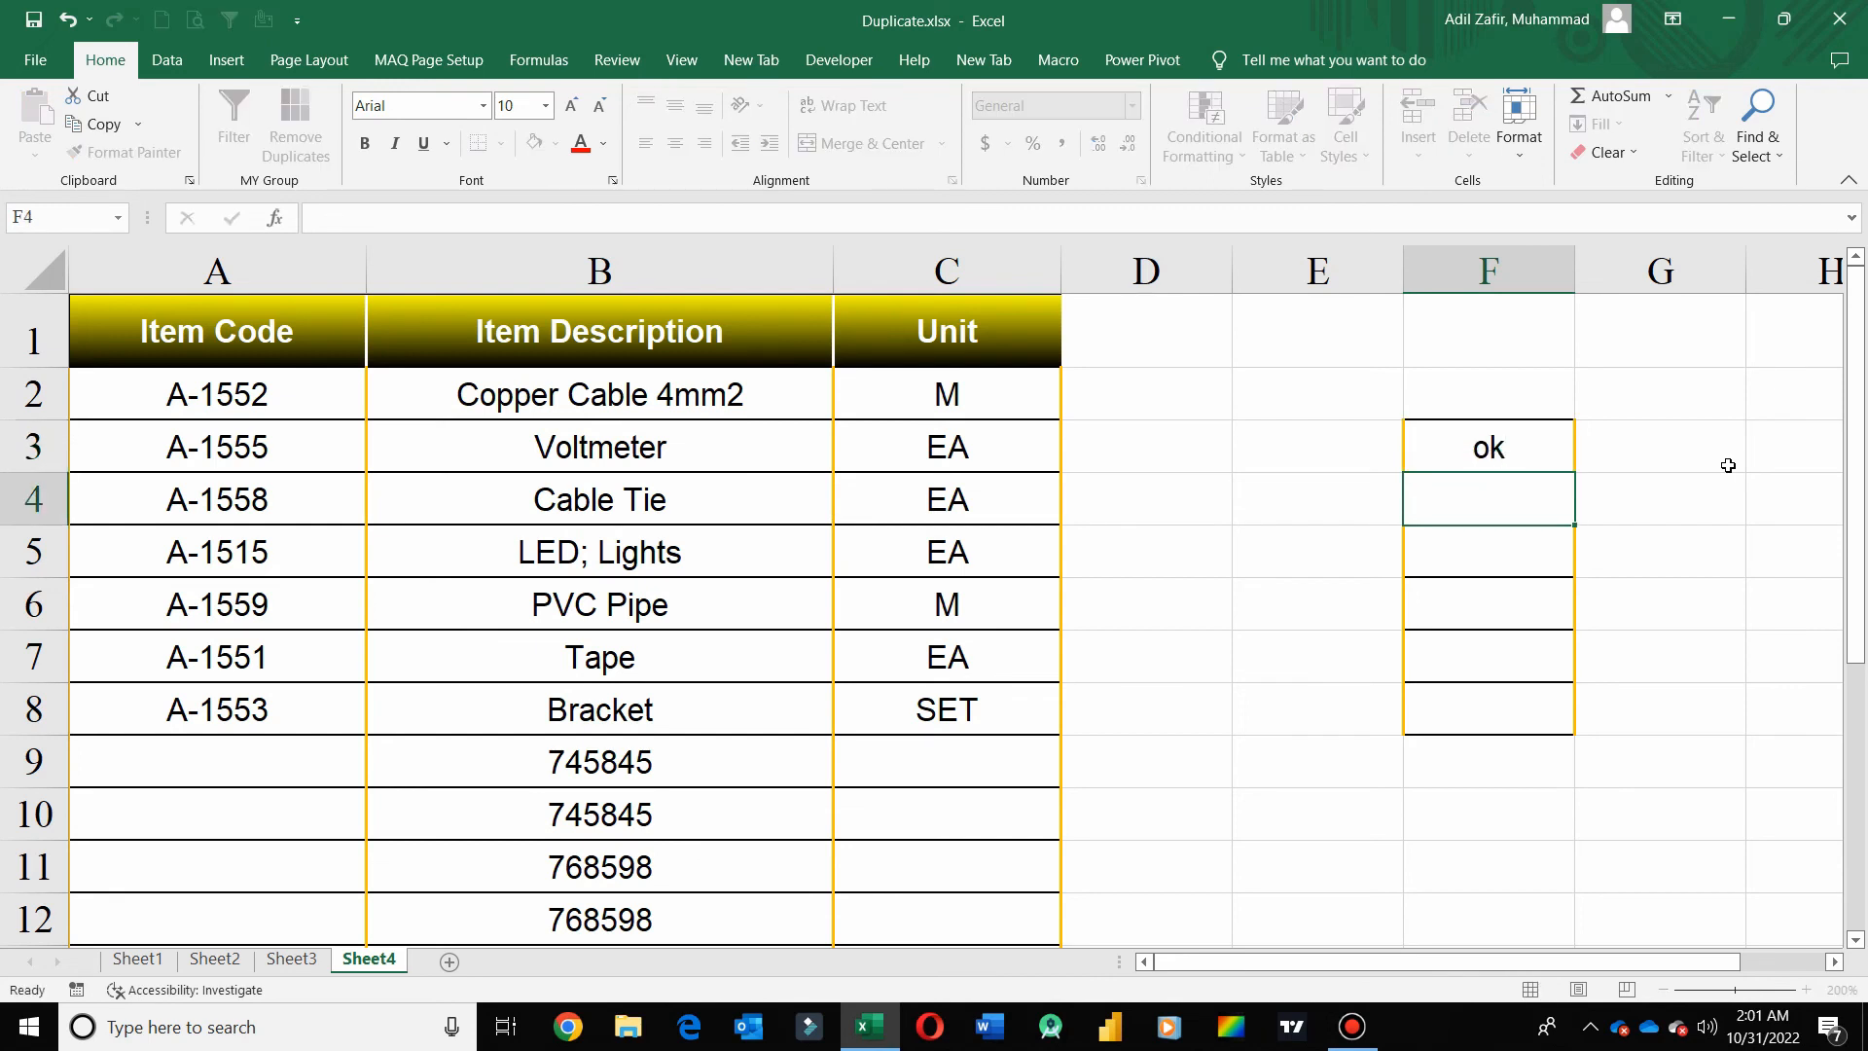
pyautogui.write('ok')
pyautogui.press('Return')
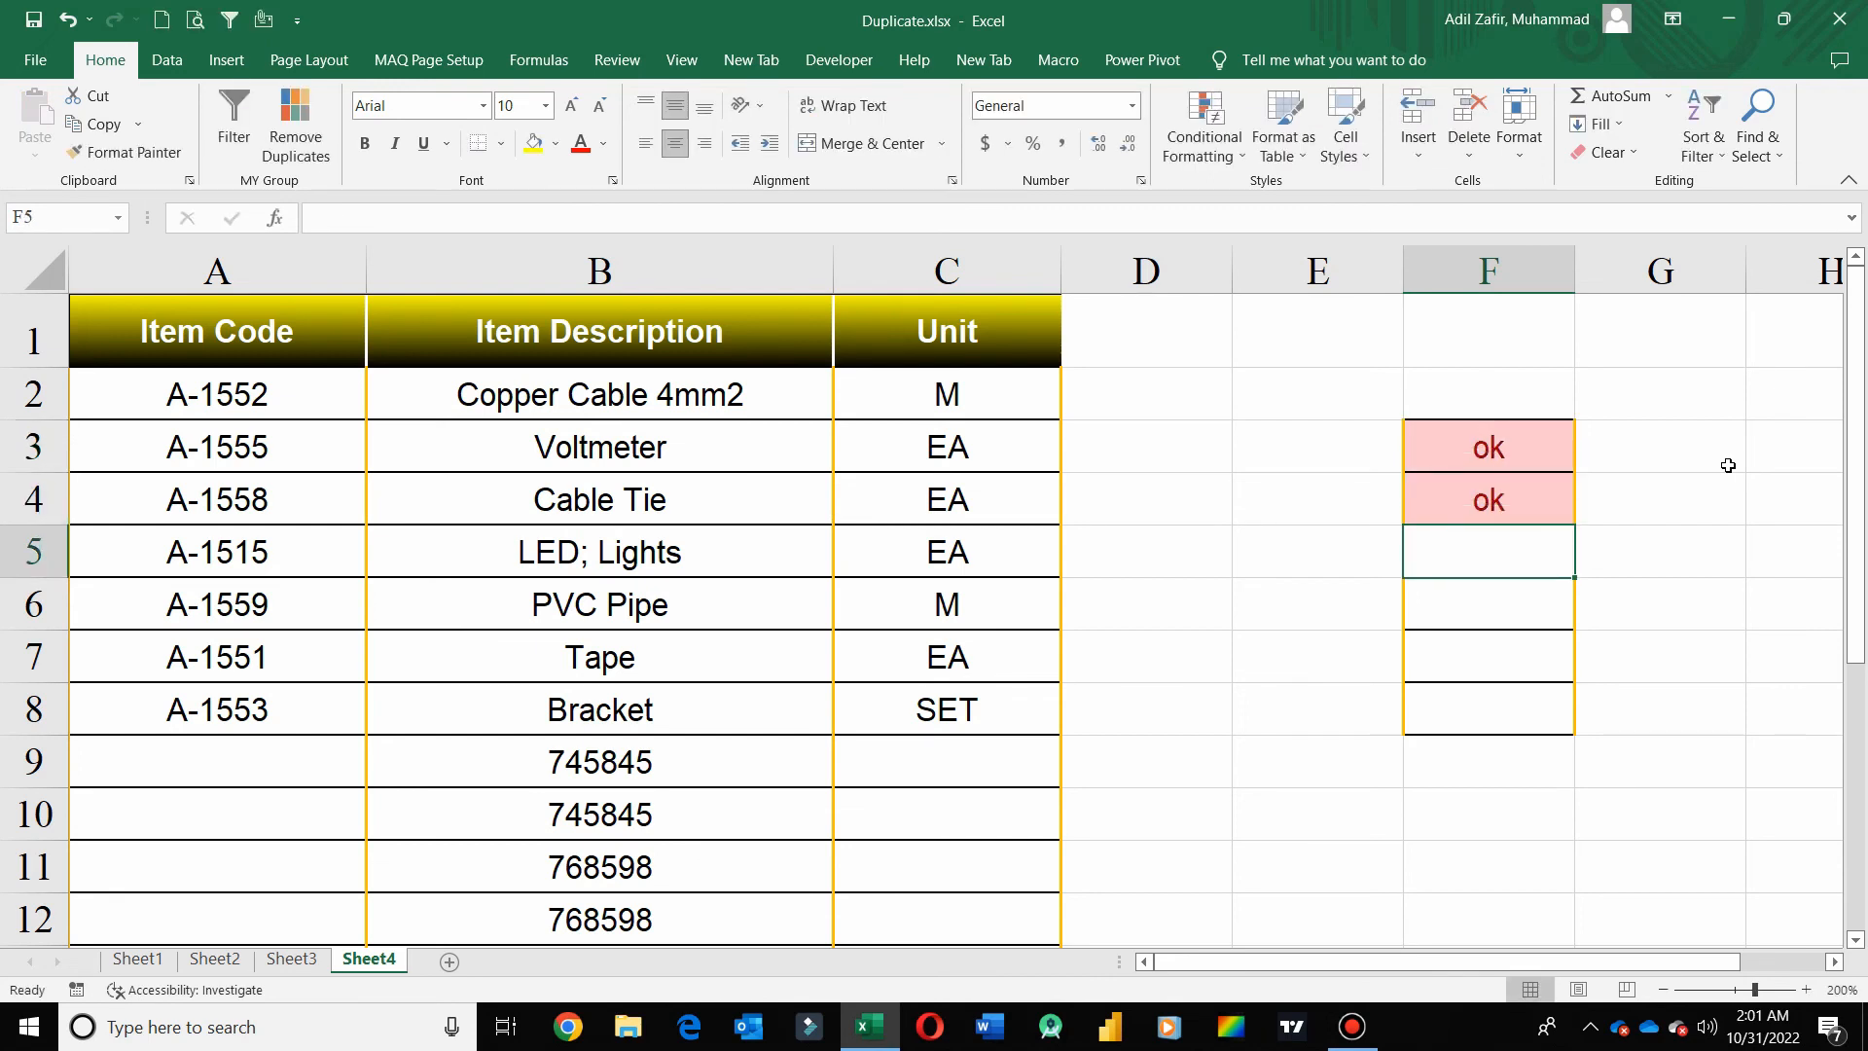
# Step: Enter the duplicate numbers 4 in F5 and F6 and 5 in F7 and F8 to test the number exception
pyautogui.write('4')
pyautogui.press('Return')
pyautogui.write('4')
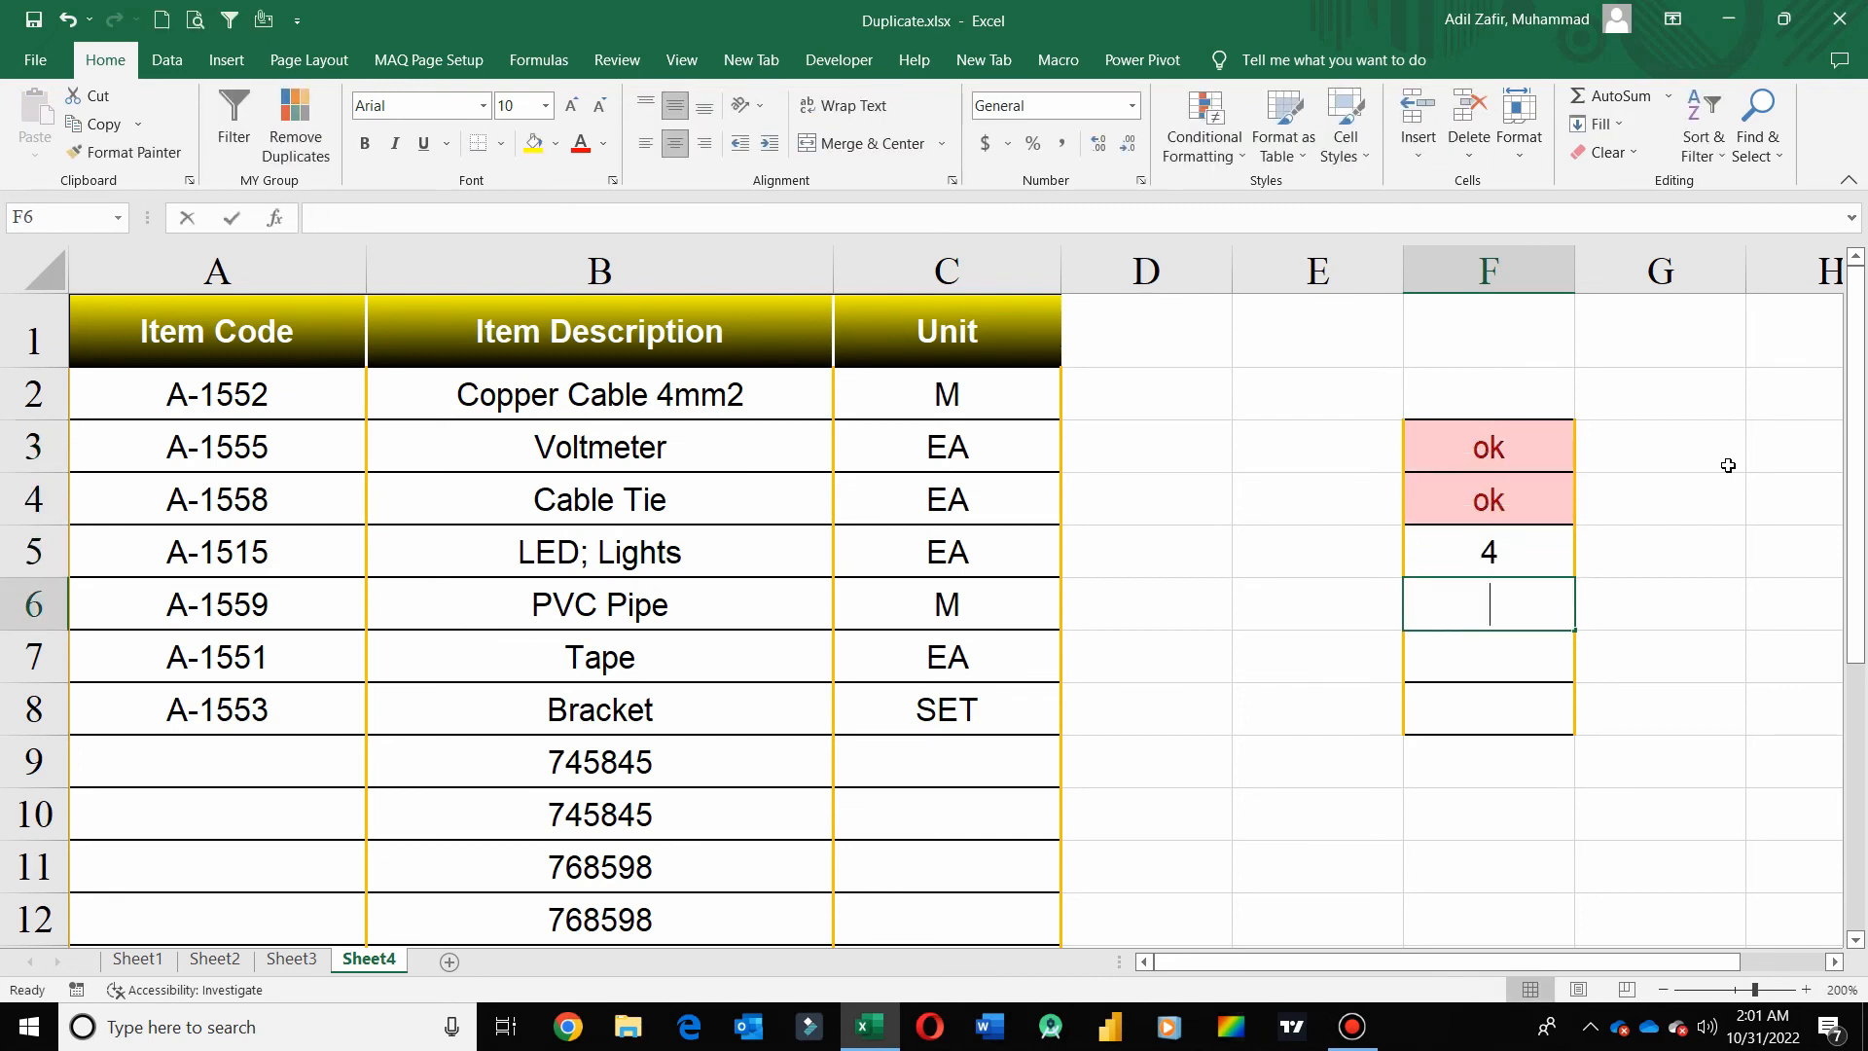
pyautogui.press('Return')
pyautogui.write('5')
pyautogui.press('Return')
pyautogui.write('5')
pyautogui.press('Return')
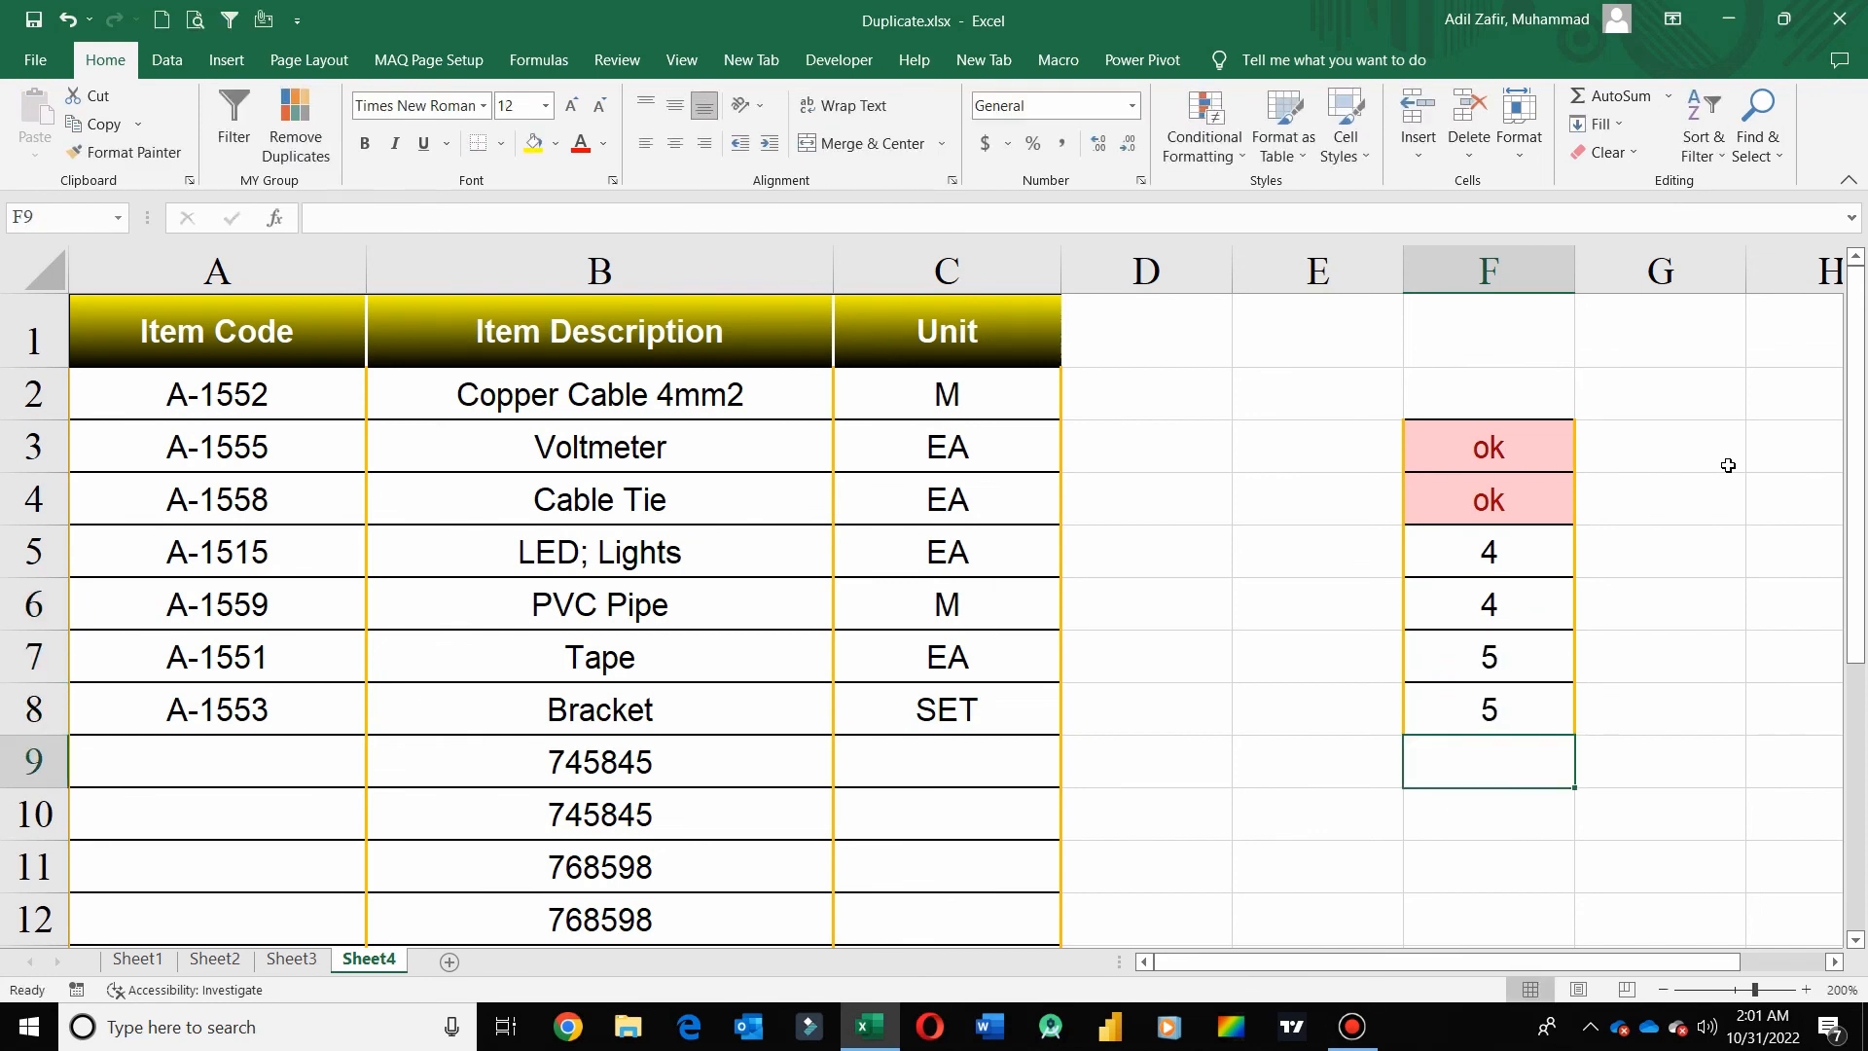
pyautogui.press('Up')
pyautogui.press('Up')
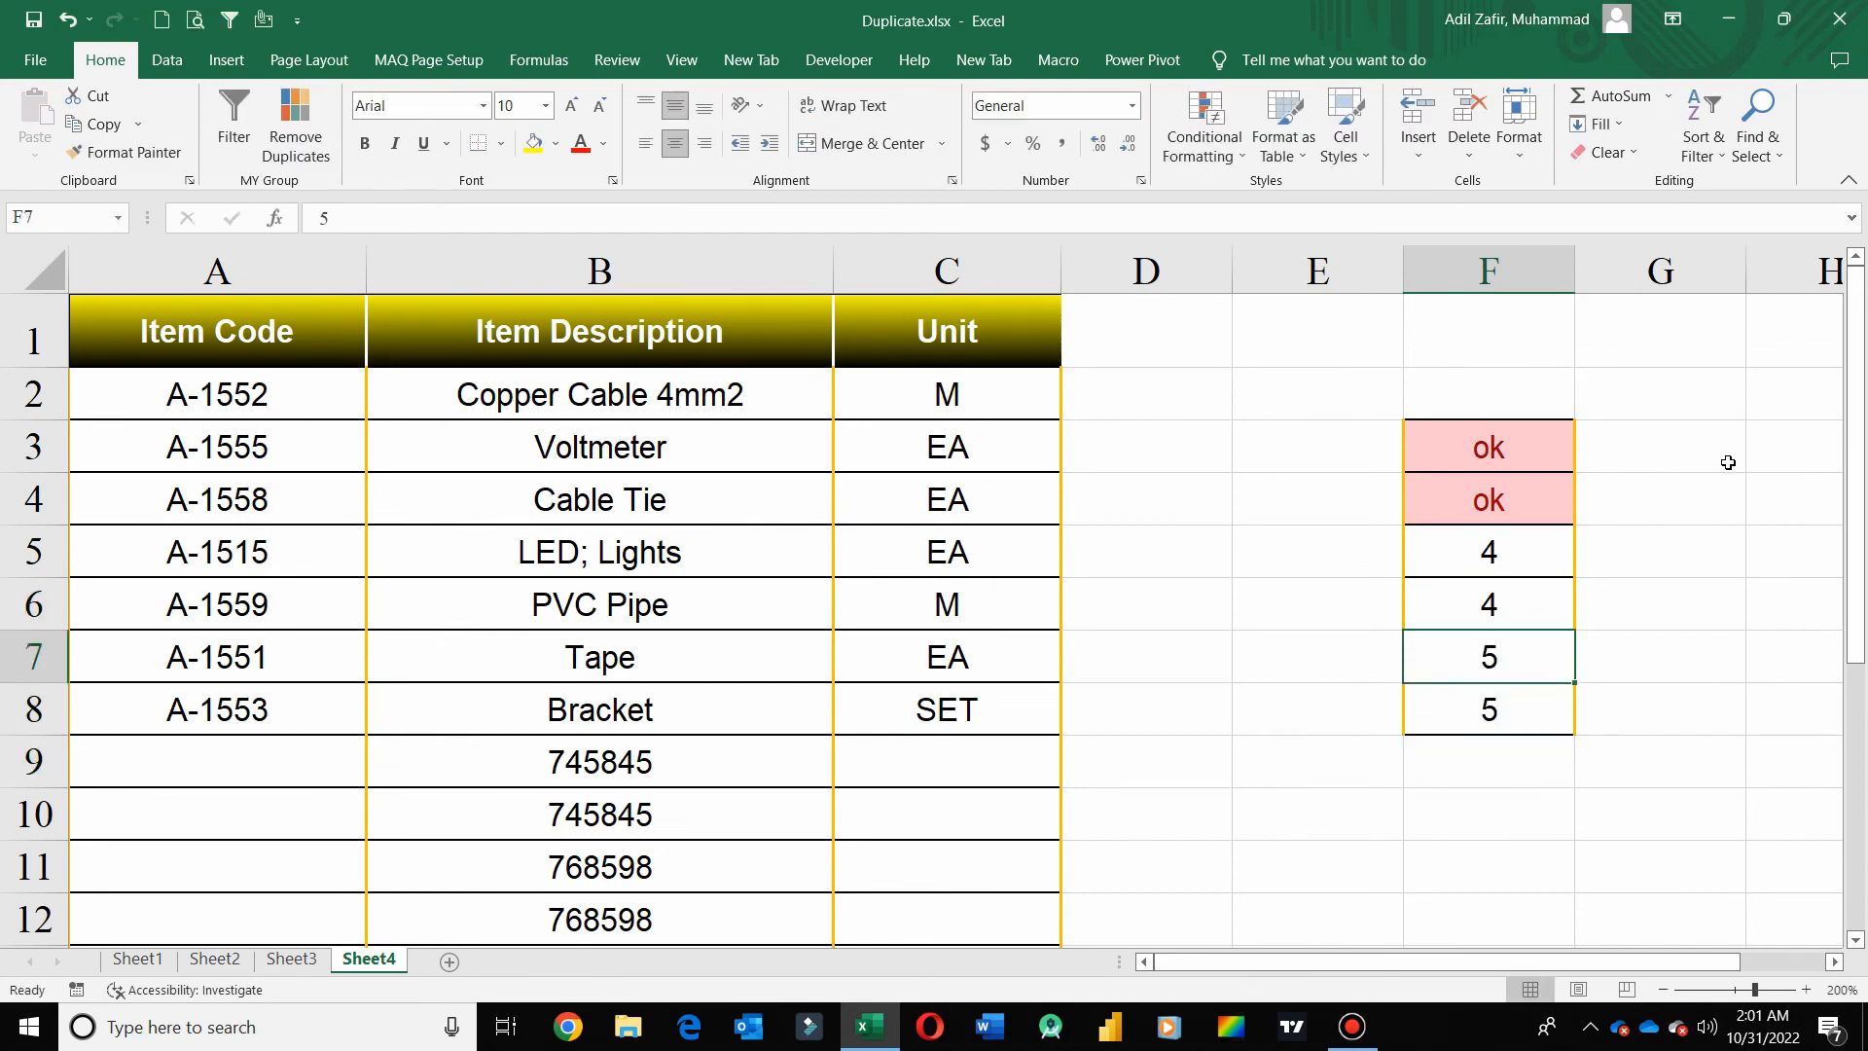
# Step: Select cell B2 and minimize the workbook window to show the desktop
pyautogui.click(756, 404)
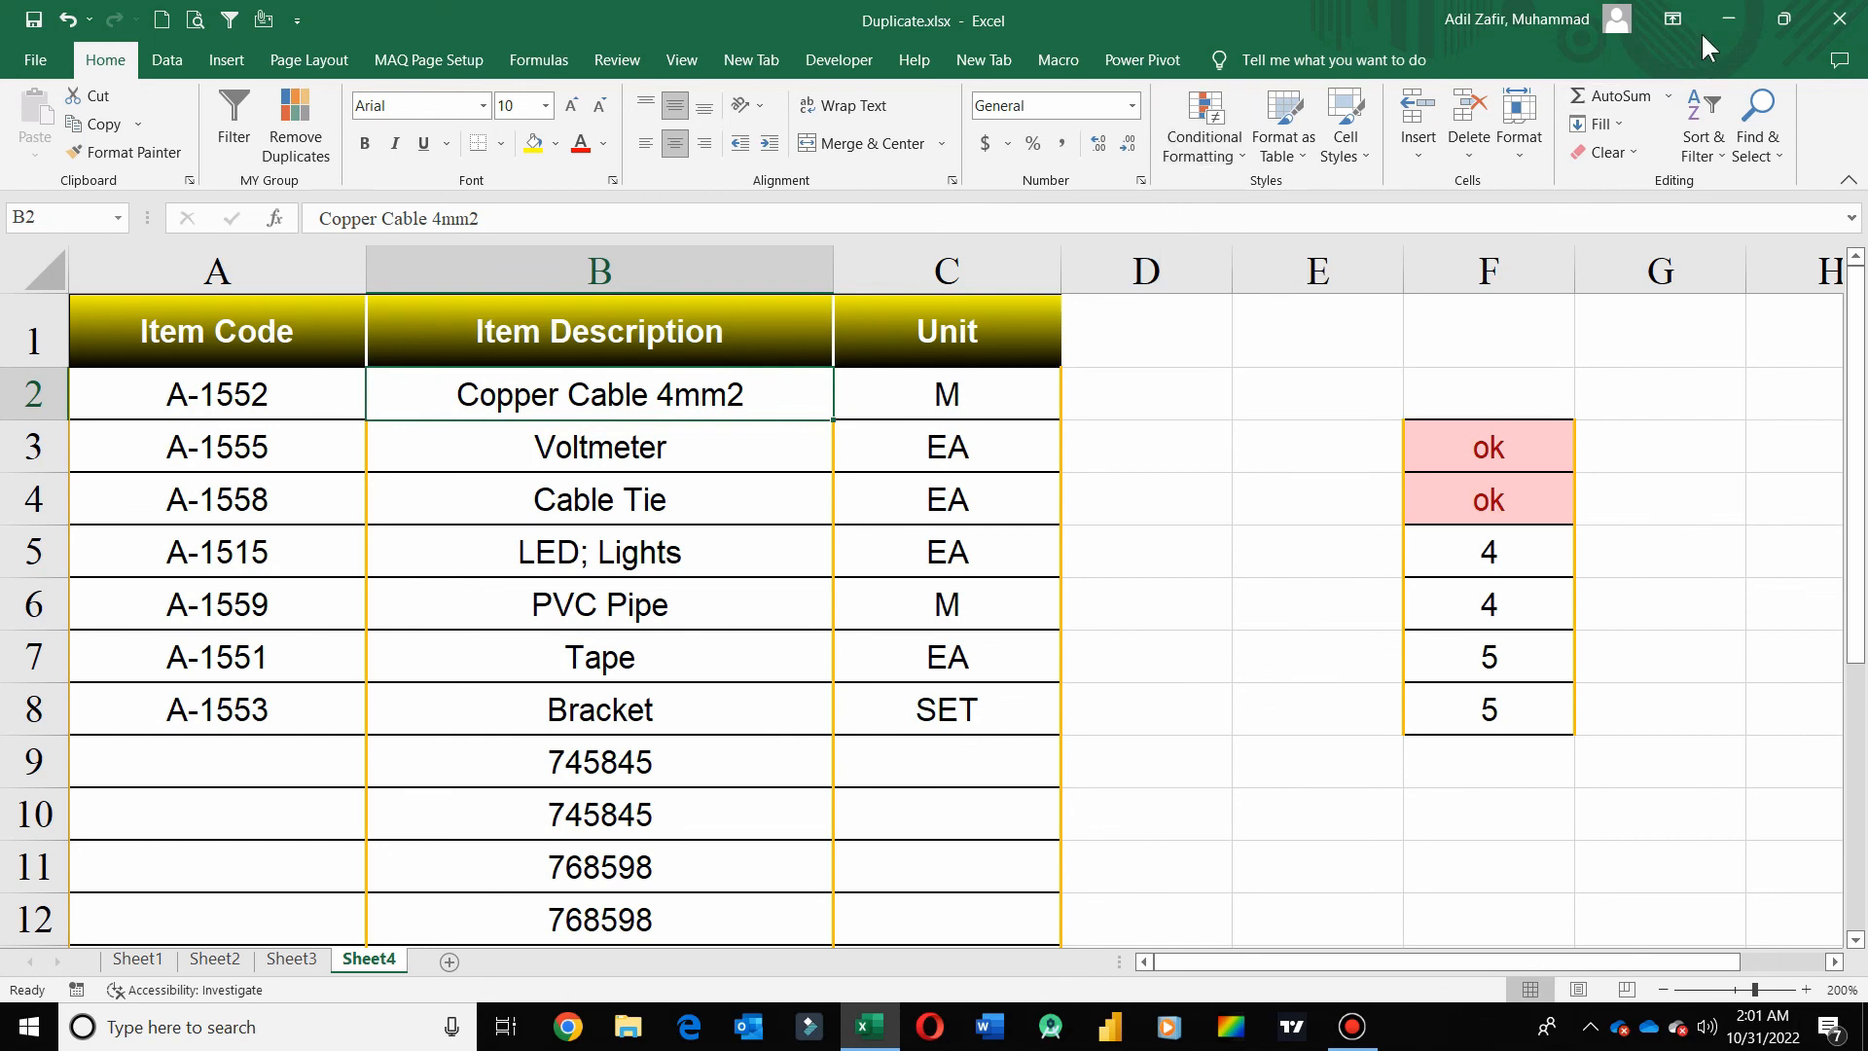
pyautogui.click(1727, 19)
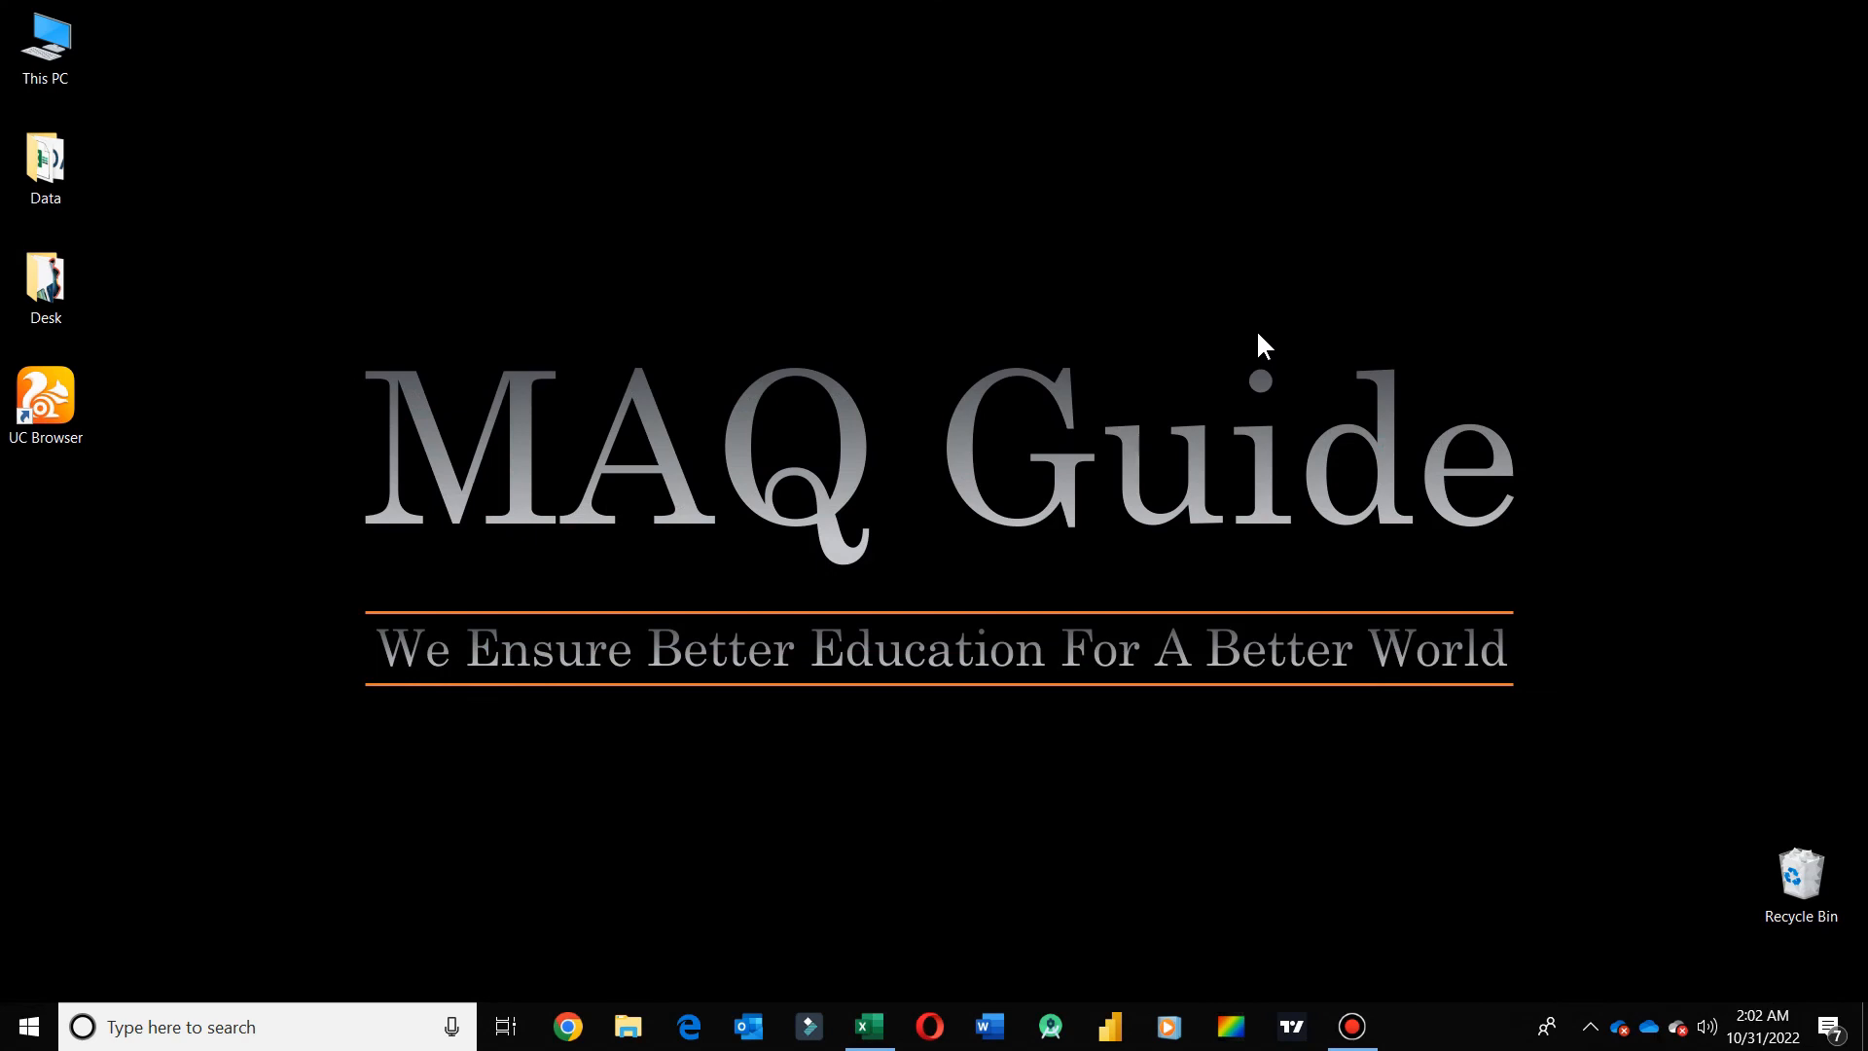